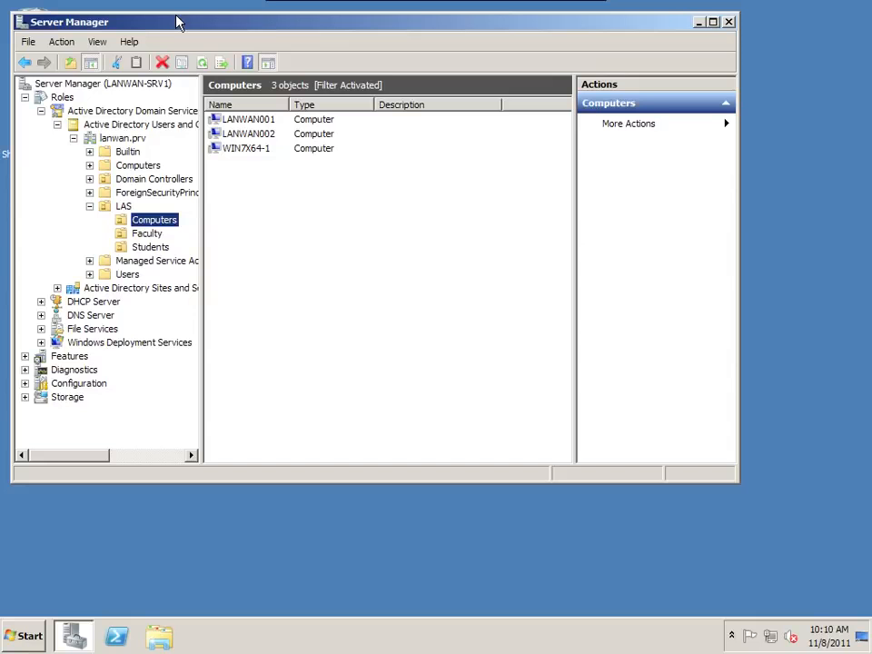
- Launch Internet Explorer and postpone its first-run setup wizard
click(30, 636)
click(80, 329)
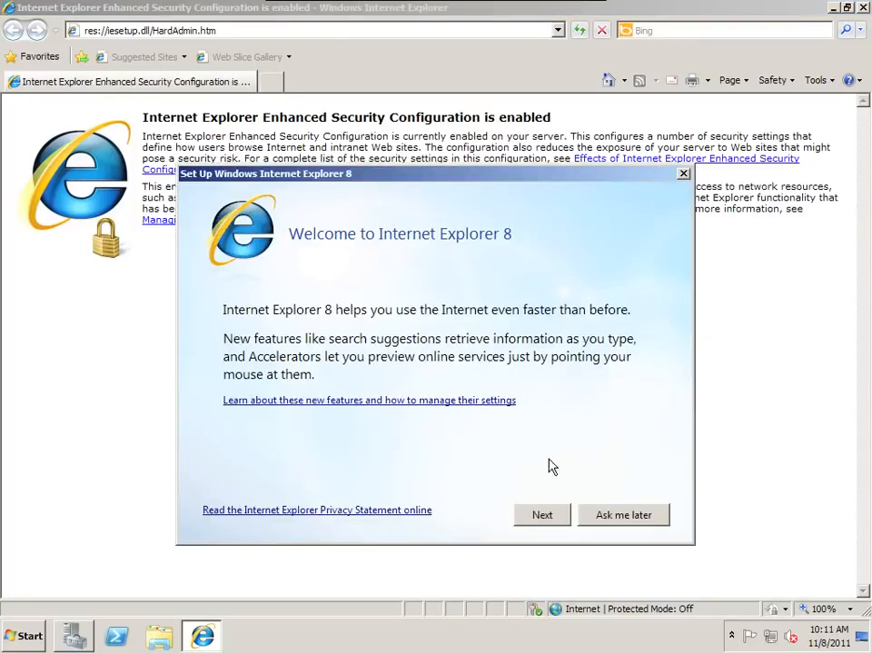
click(616, 521)
- Search the web for "7-zip msi"
click(696, 32)
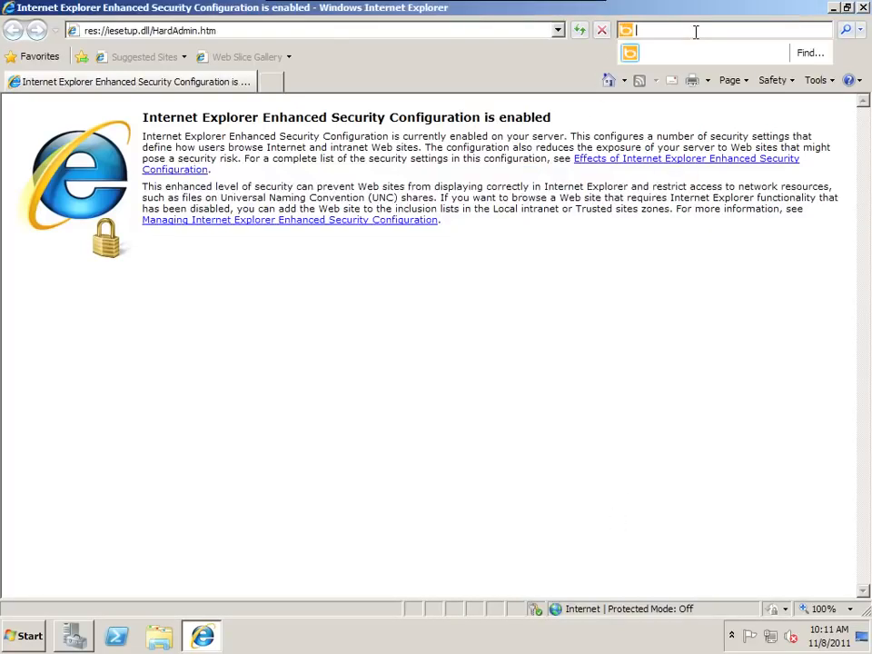
text(7-zip msi)
key(Return)
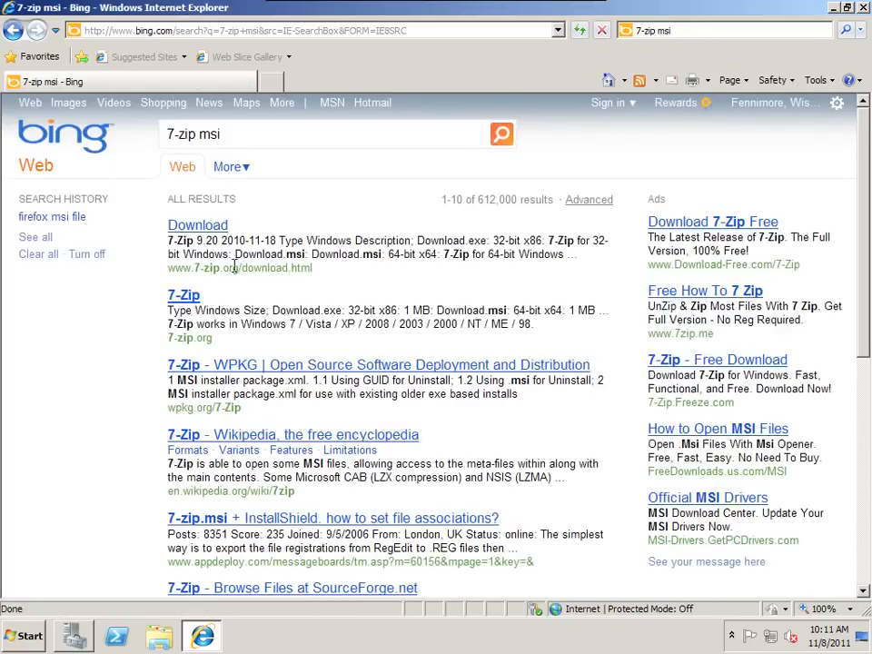
- Open the 7-Zip download page and start downloading the 64-bit x64 .msi package
click(205, 229)
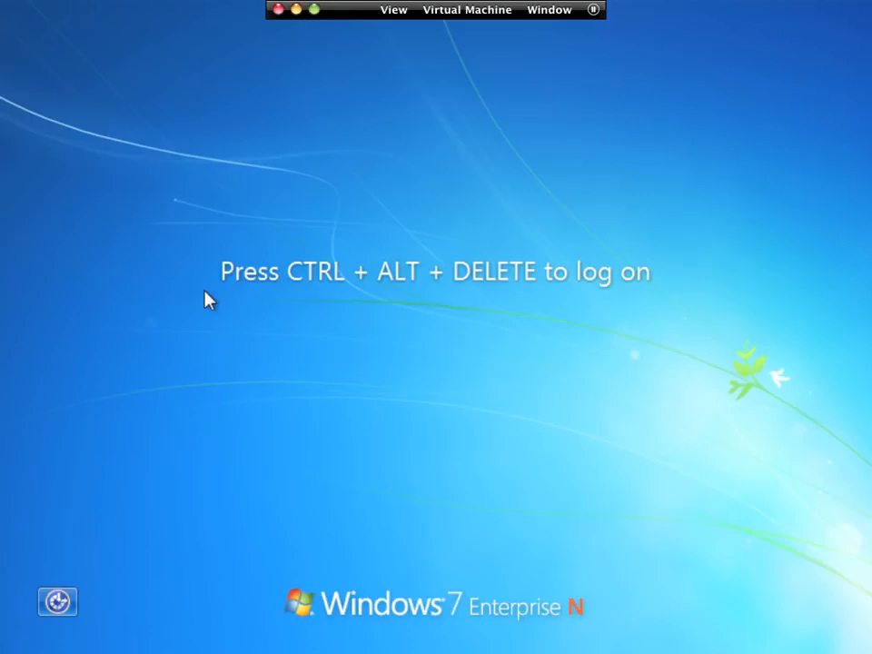
key(ctrl+Right)
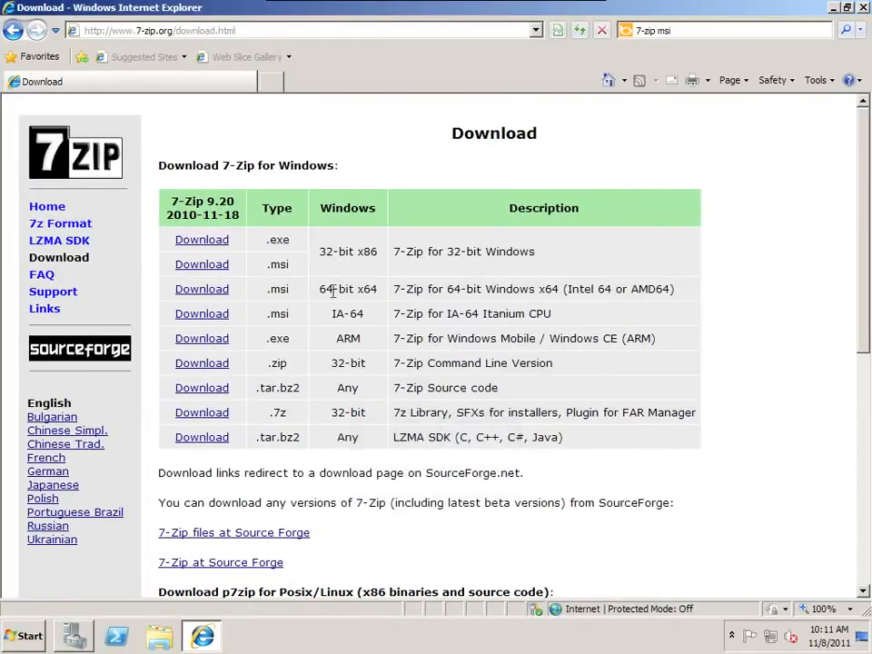
drag(372, 289, 226, 296)
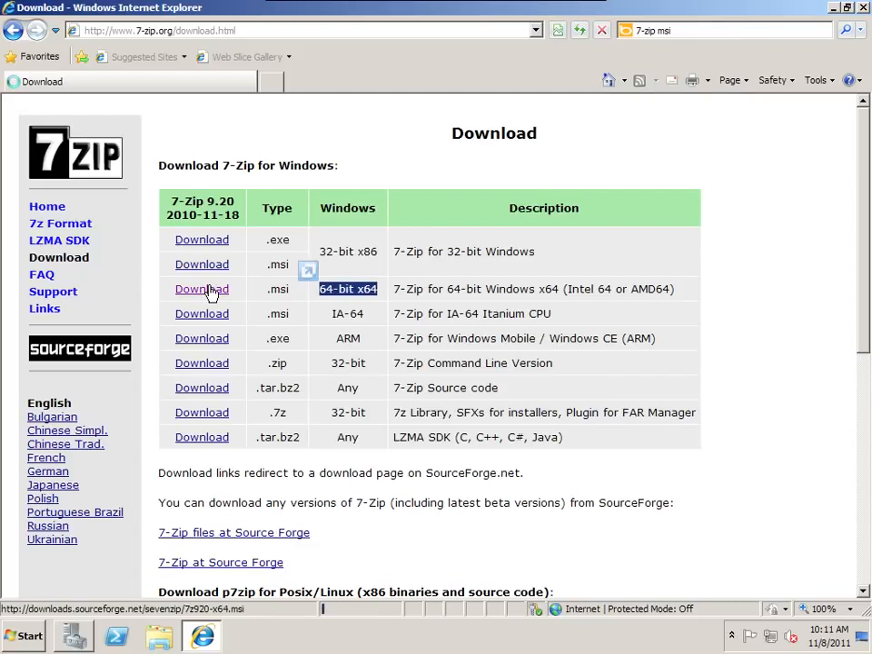
click(202, 289)
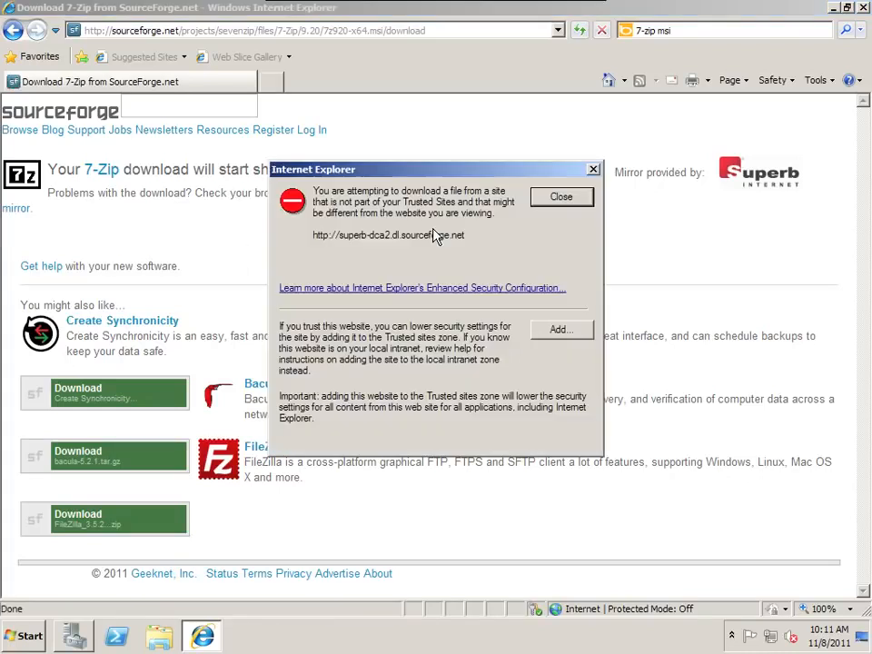
- Add the SourceForge download mirror to the Trusted sites zone and close the dialog
click(563, 333)
click(540, 285)
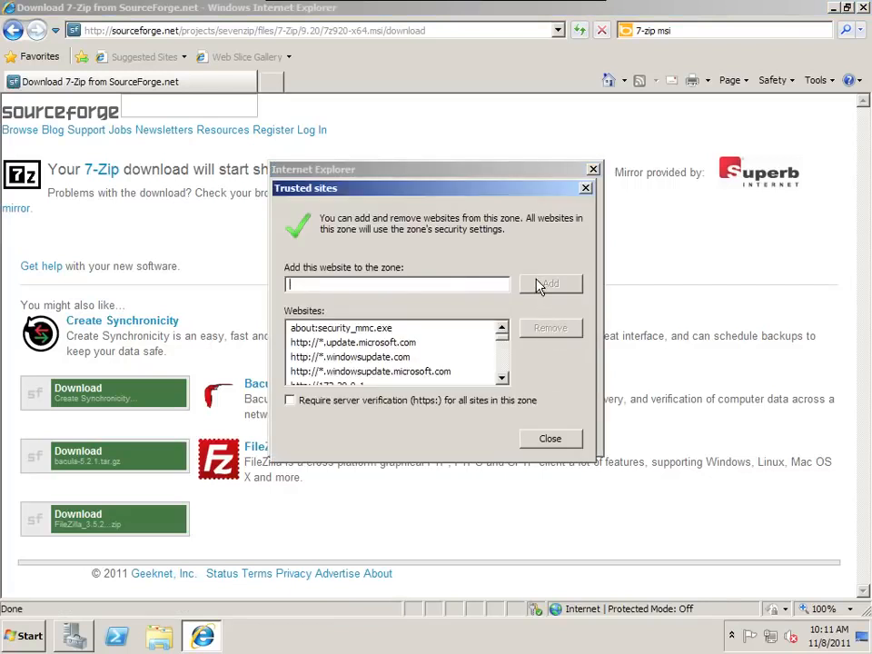
click(554, 438)
- Retry the download through the direct link and save it as 7zip920-x64.msi in E:\software\GPO
click(441, 197)
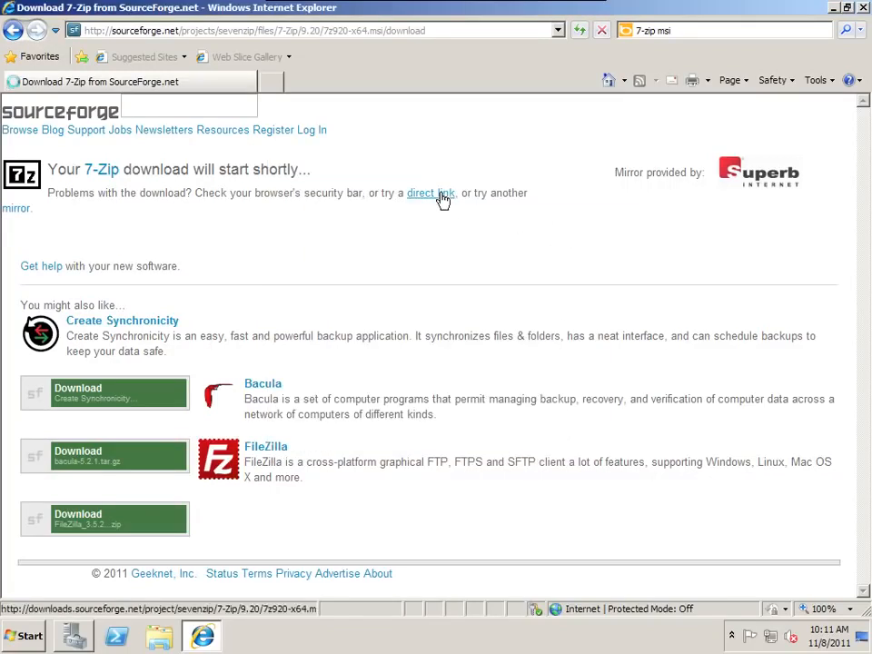
click(486, 319)
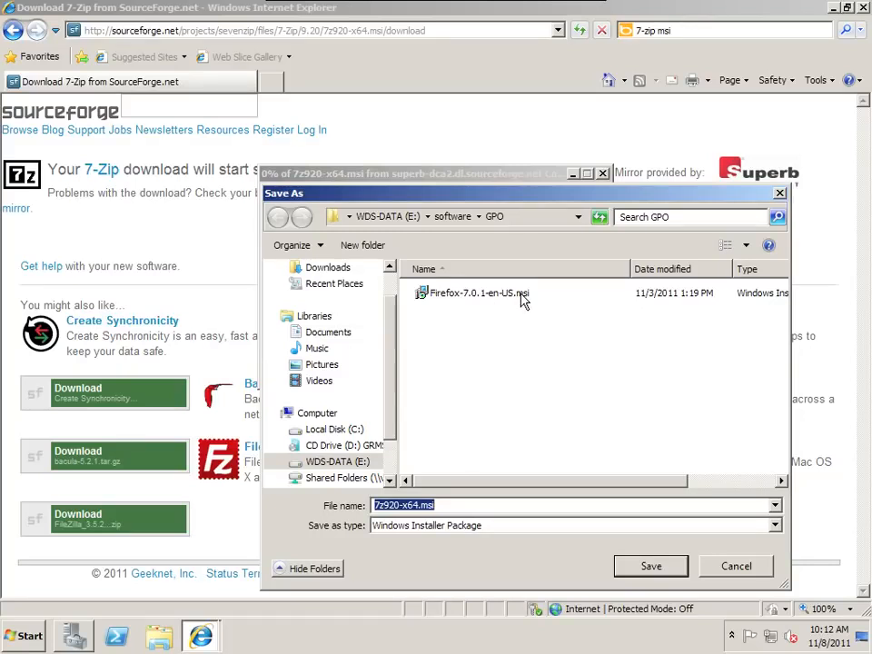
click(385, 505)
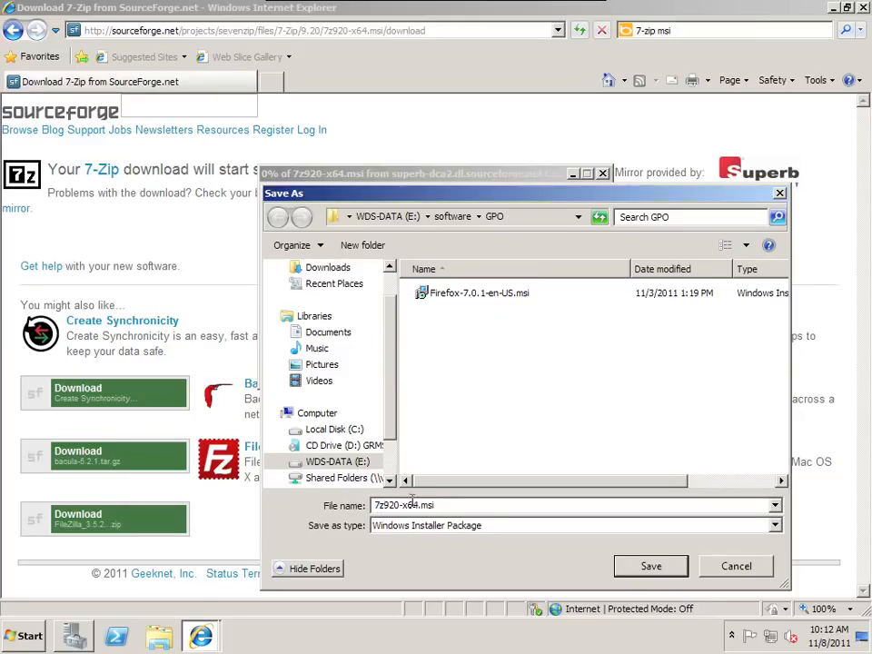
text(ip)
click(656, 573)
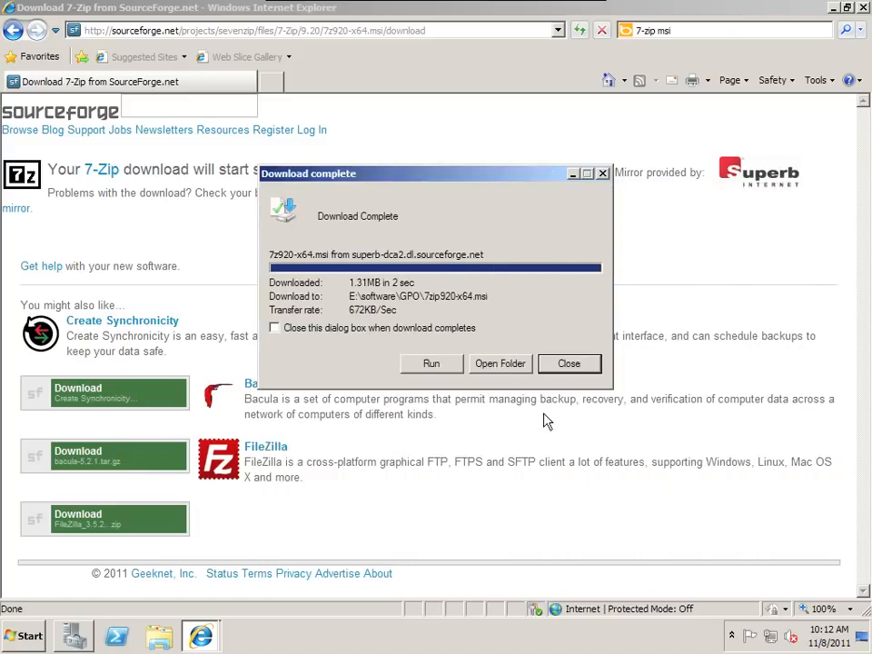
- Open the download's folder, close the browser, and navigate up to the WDS-DATA (E:) drive
click(516, 365)
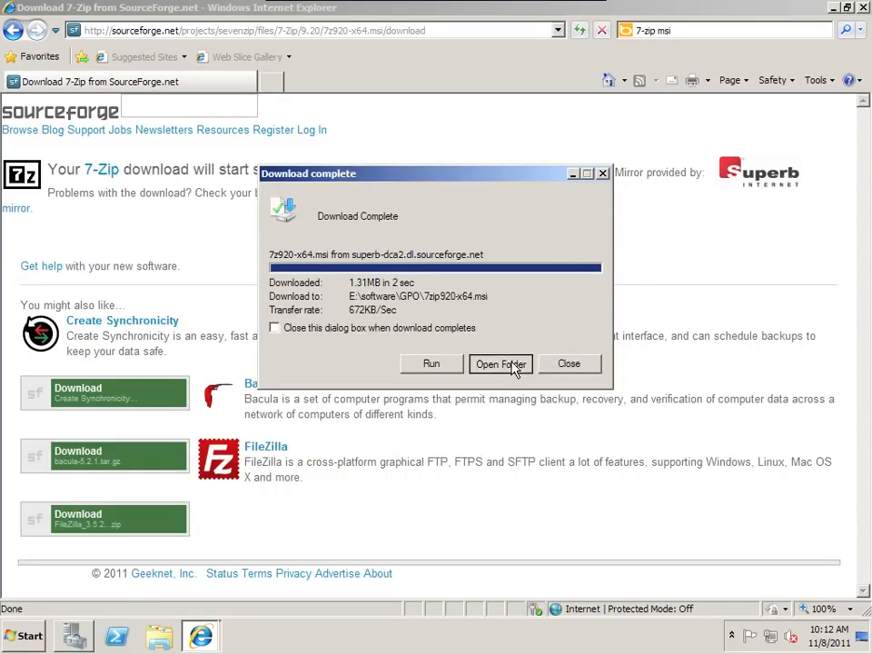
click(862, 7)
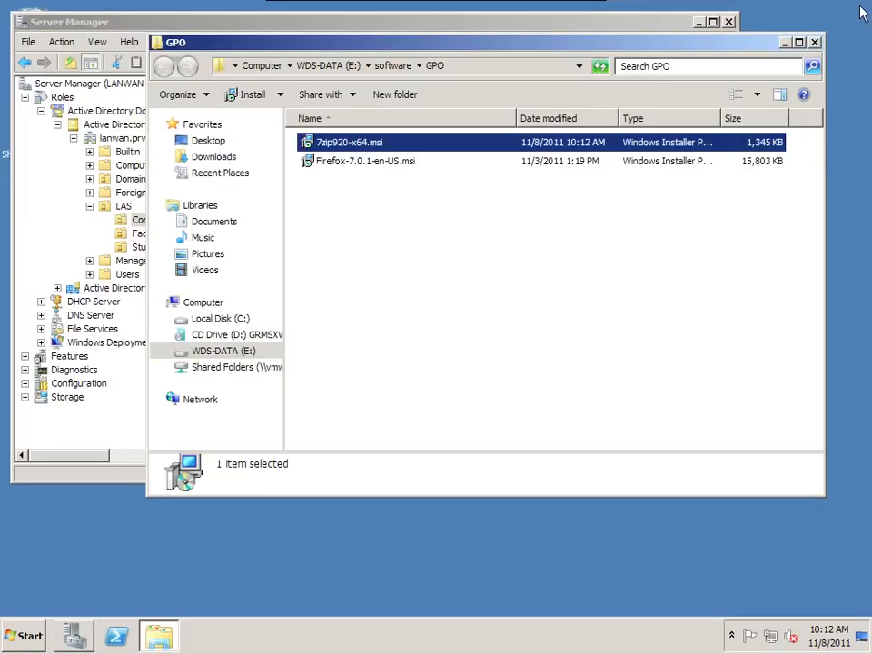
drag(443, 51, 411, 134)
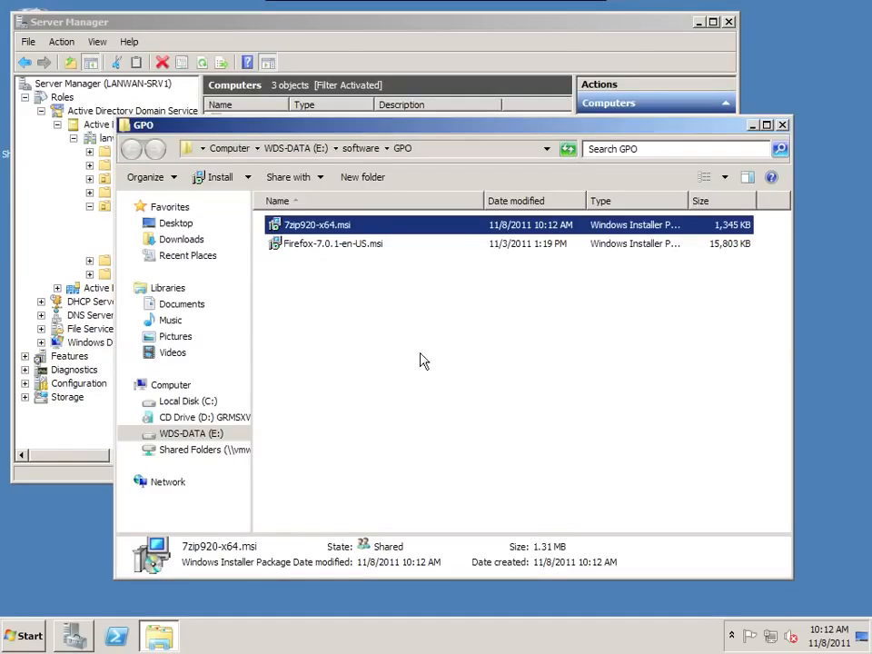
click(403, 149)
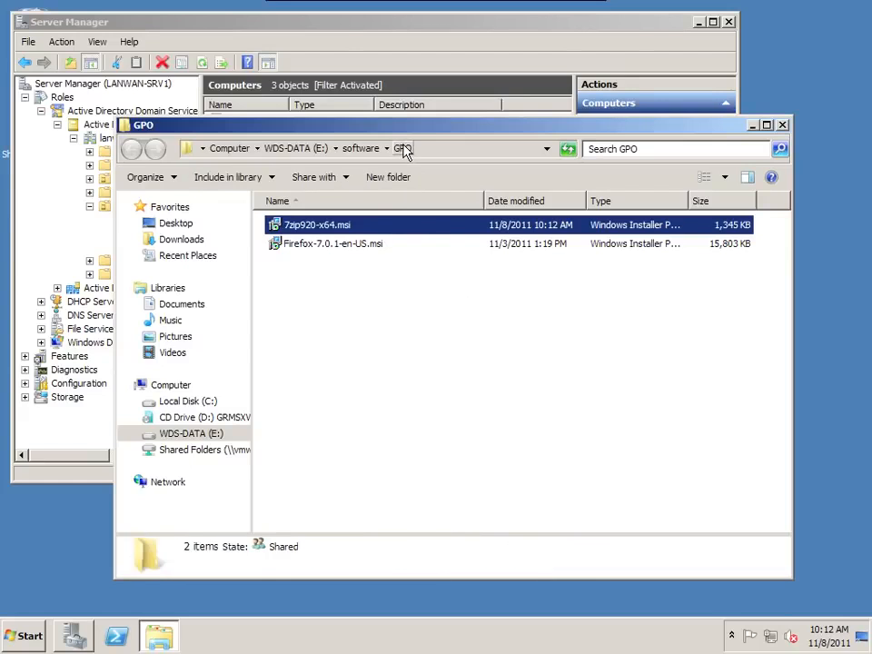
click(292, 148)
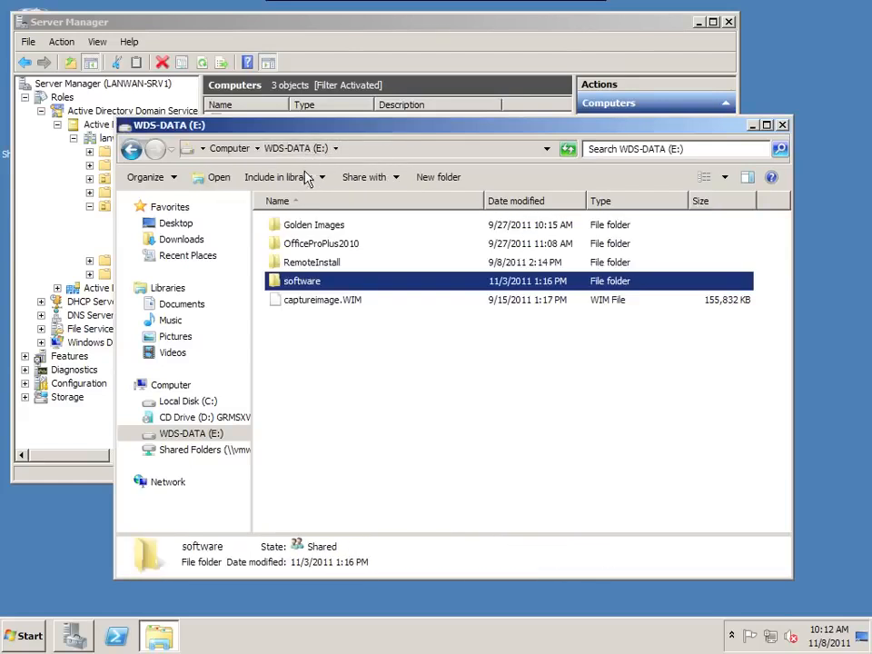
- Open the software folder's properties and select its network path on the Sharing page
right_click(302, 284)
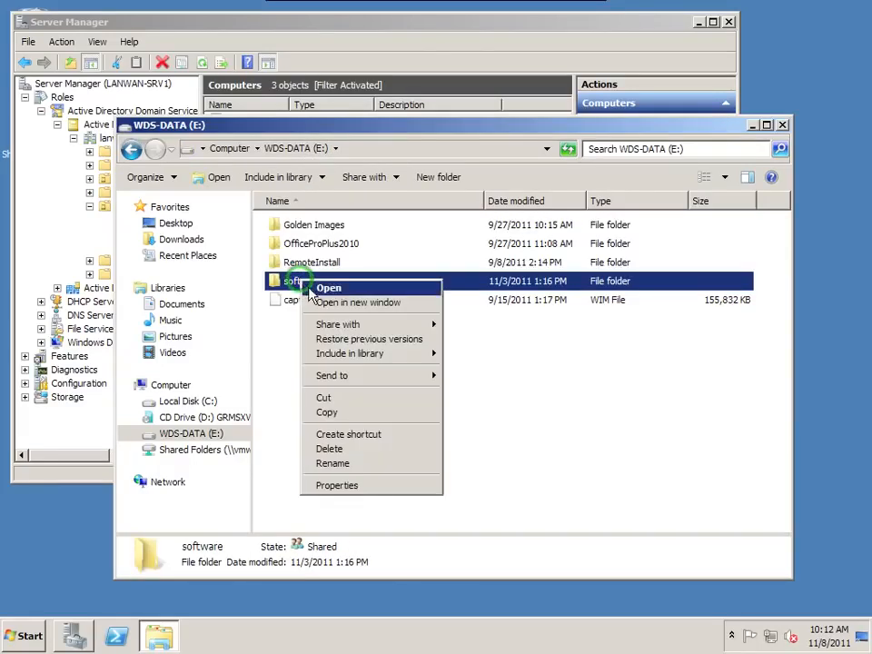
click(333, 485)
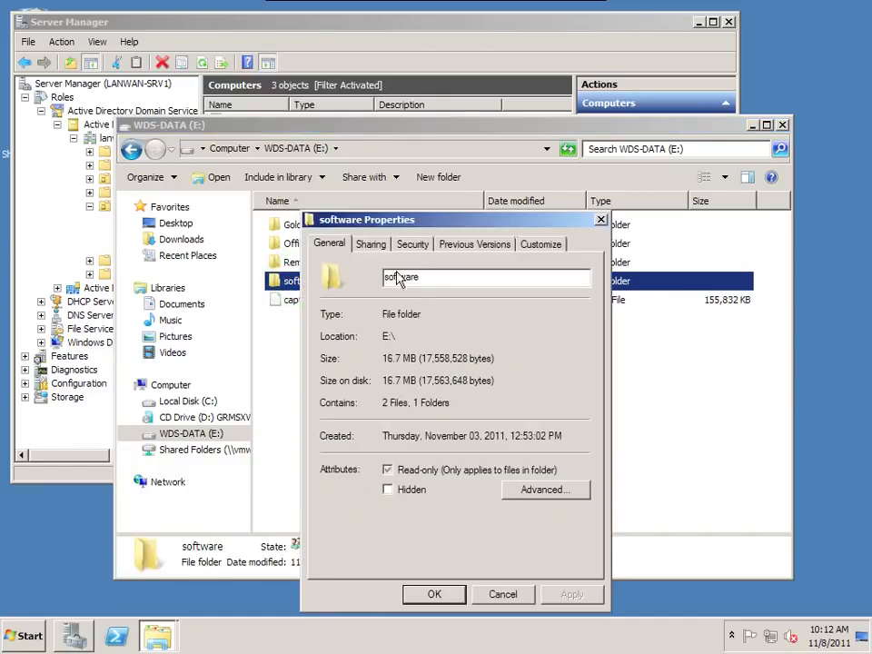
click(371, 243)
drag(337, 336, 458, 341)
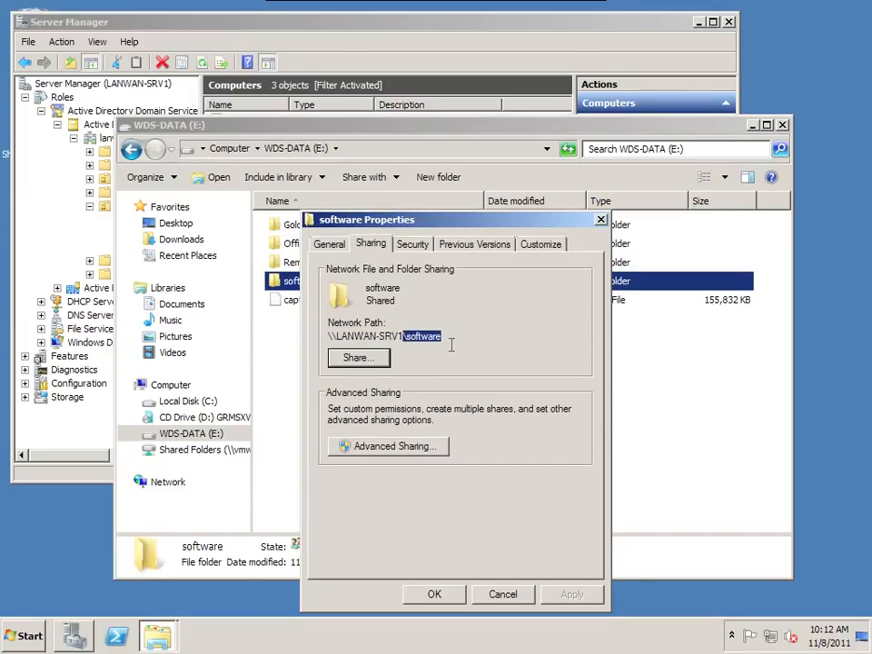
- Review the software share's permissions for Everyone and Authenticated Users in Advanced Sharing
click(395, 447)
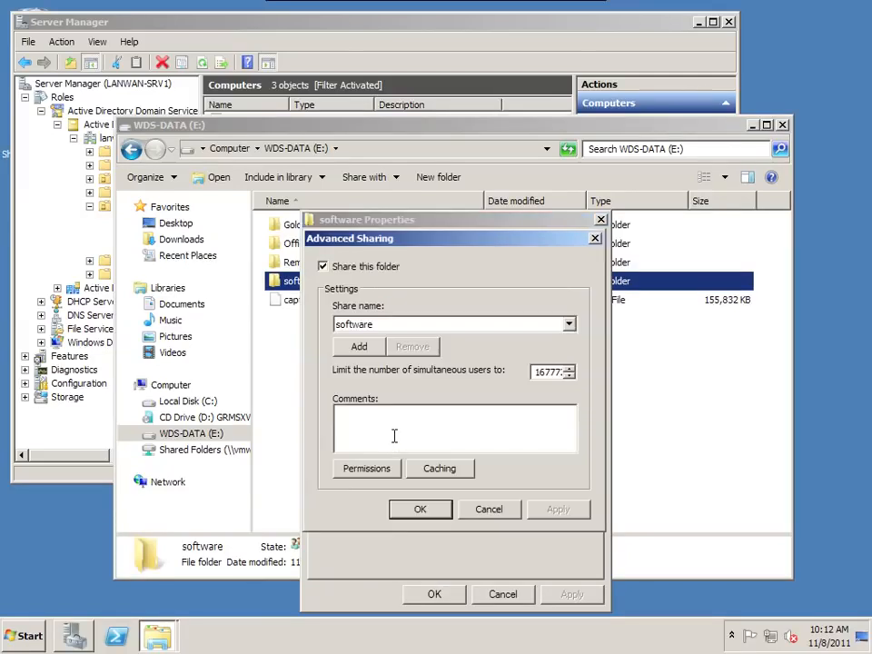
click(381, 468)
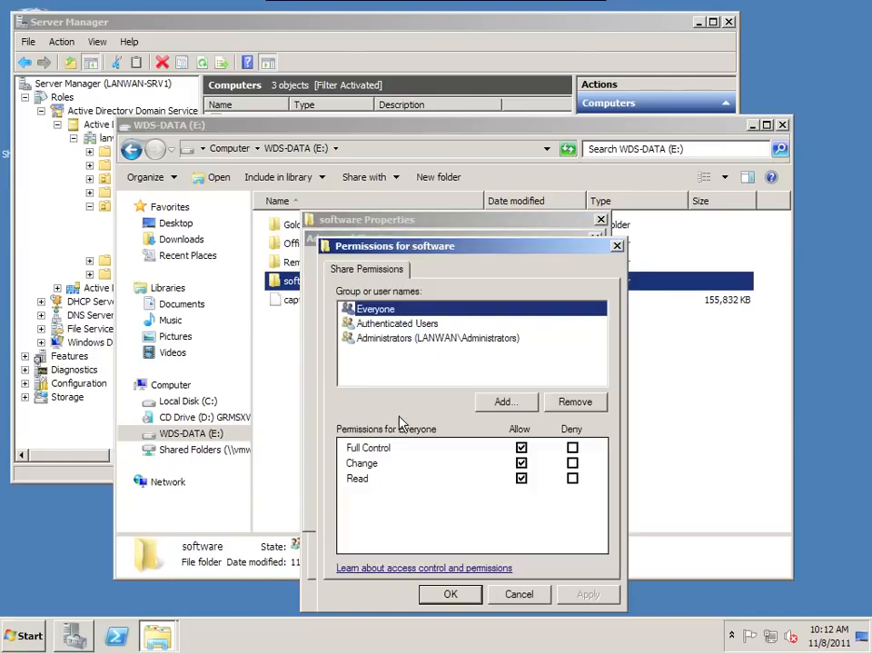
click(389, 328)
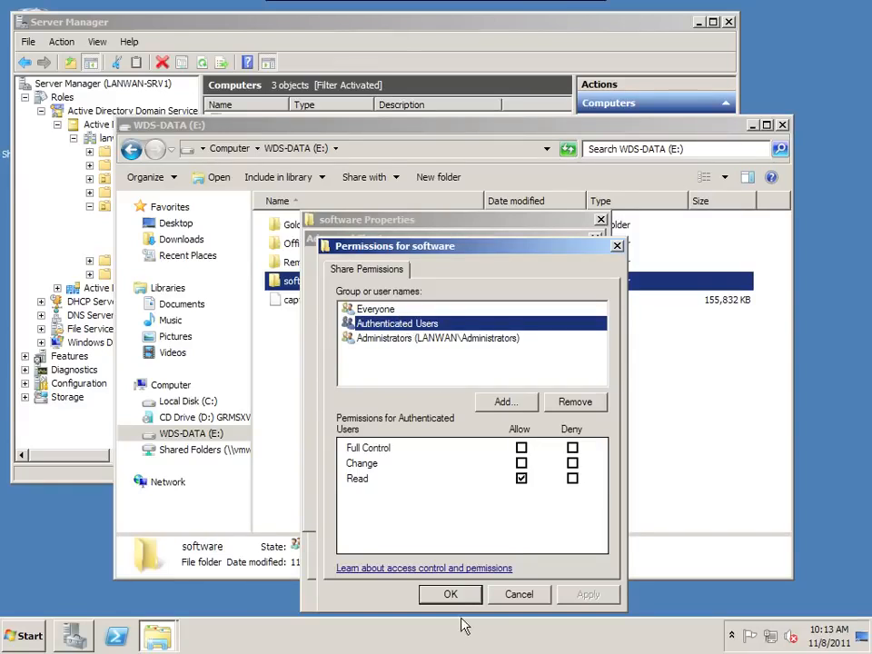
click(384, 312)
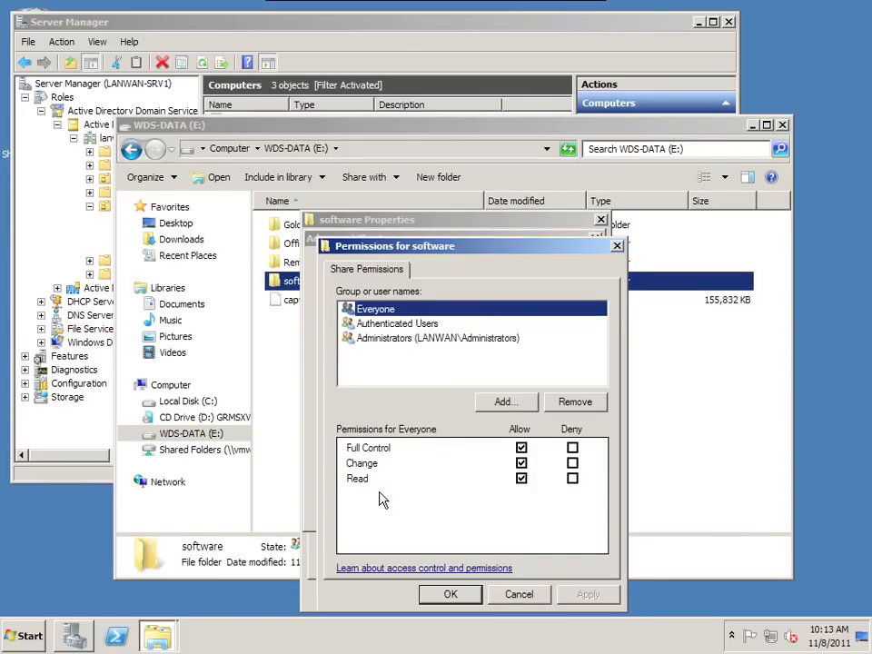
click(450, 594)
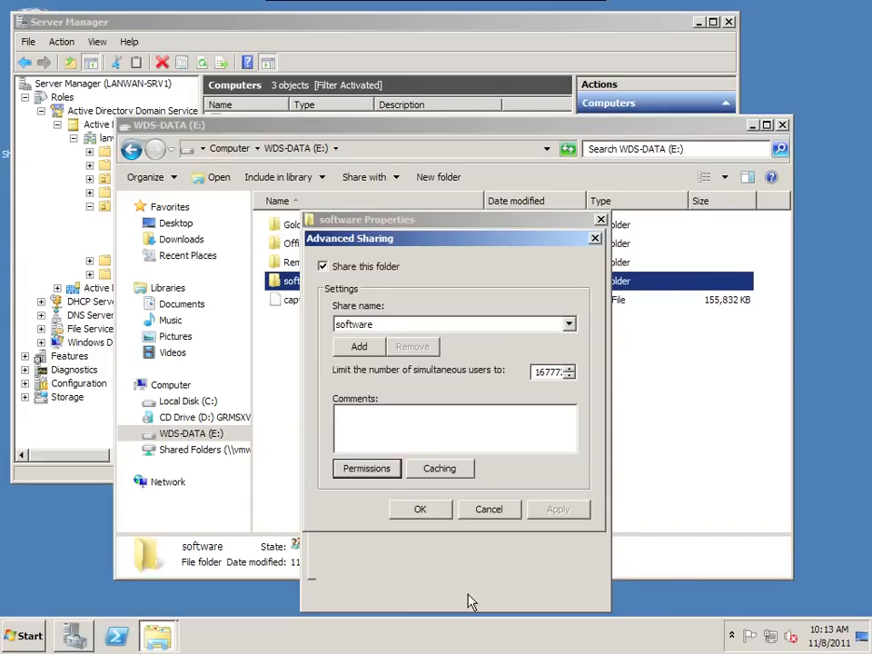
click(422, 507)
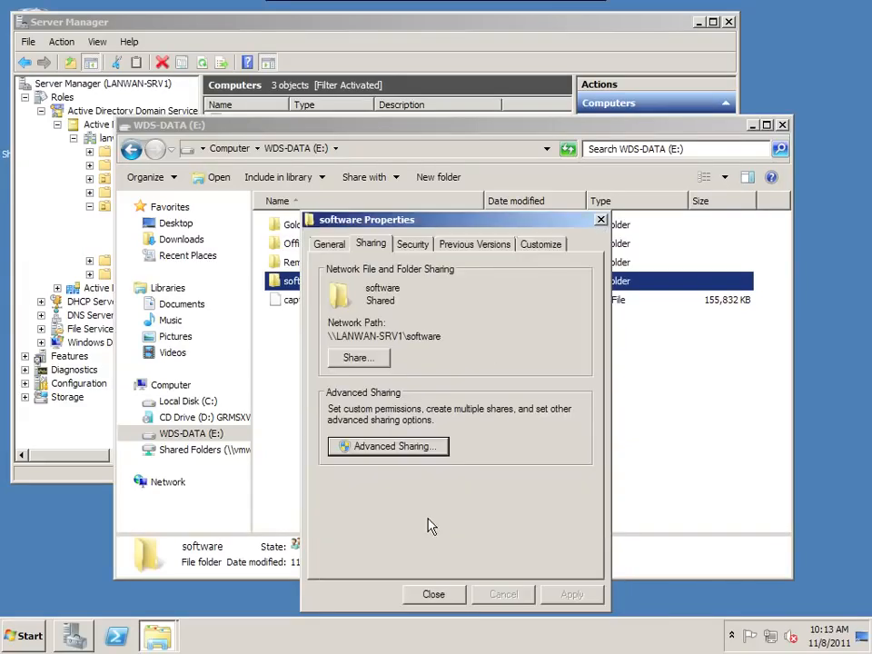
- Review the software folder's security permissions for Domain Users and Authenticated Users, then close its properties
click(416, 245)
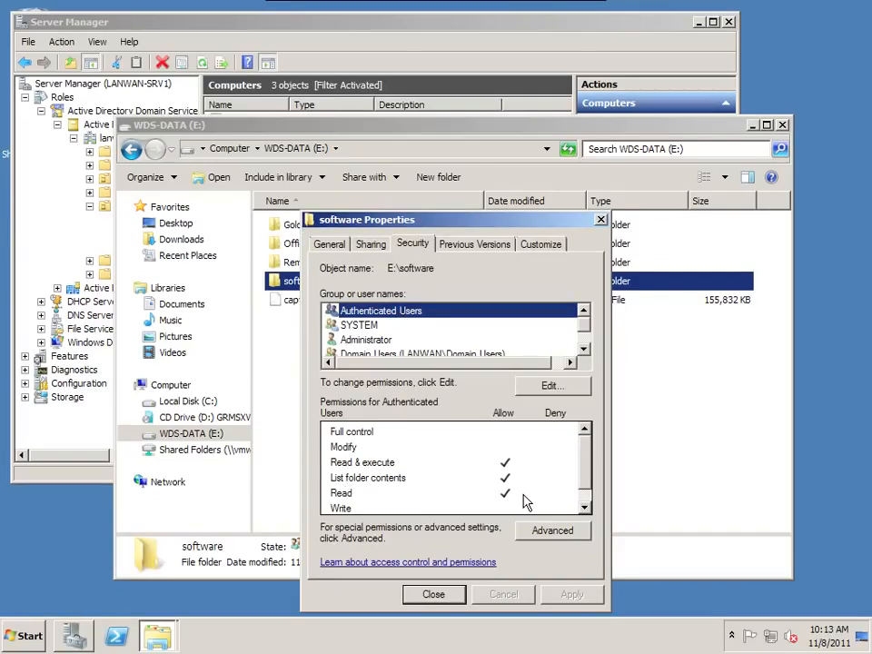
click(453, 355)
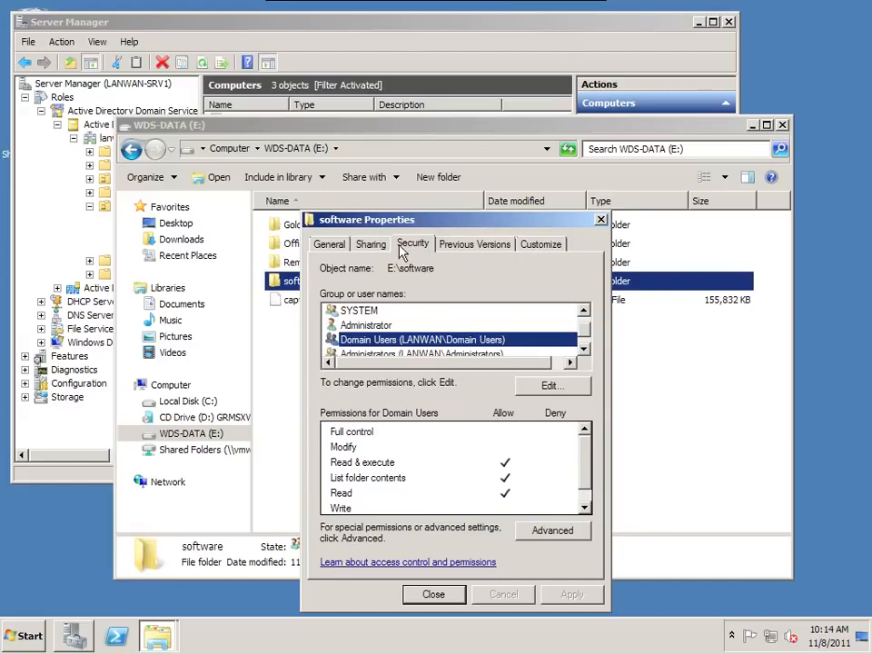
scroll(427, 323, up, 1)
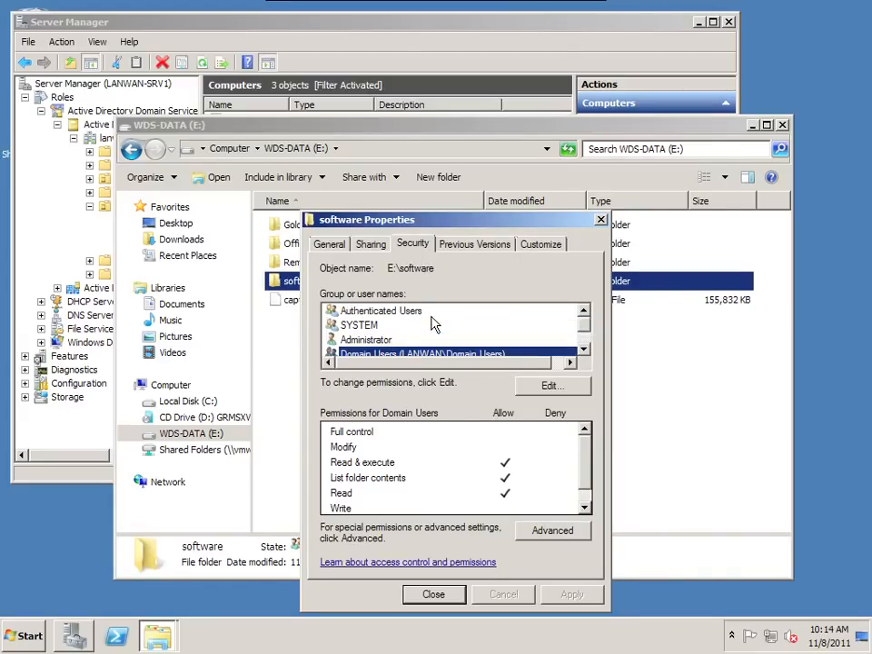
click(421, 313)
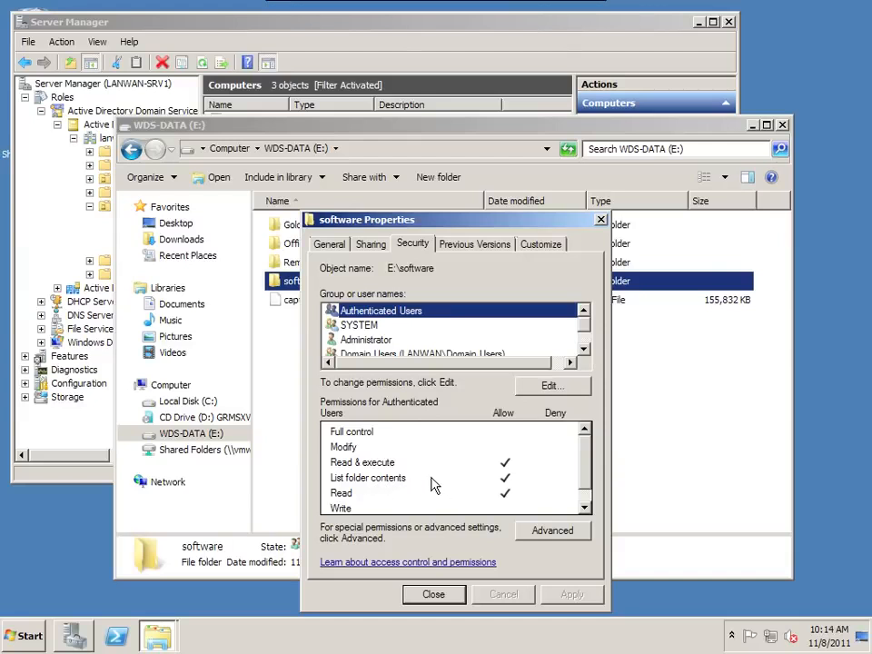
click(433, 594)
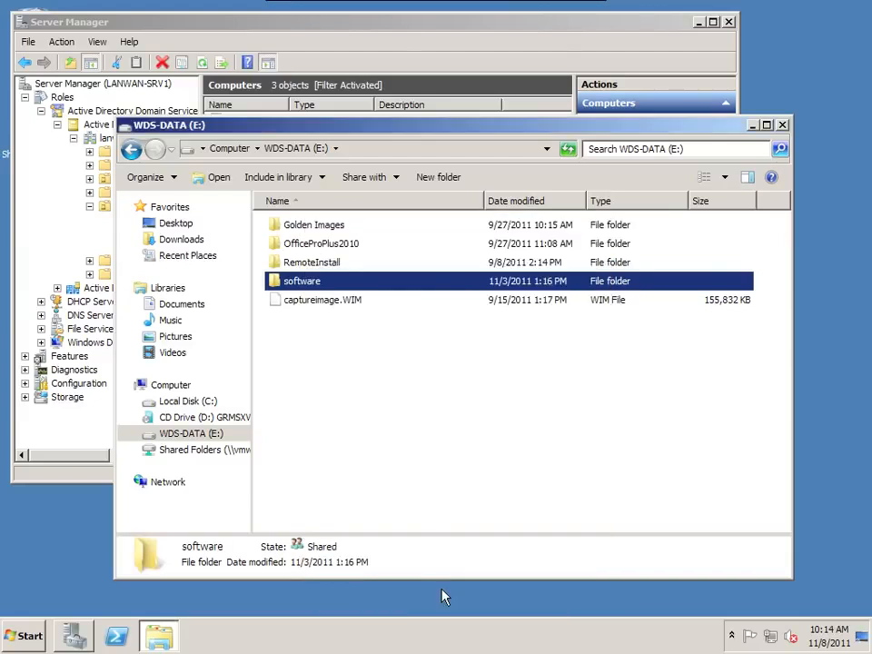
- Open the GPO subfolder's properties and select its network path \\LANWAN-SRV1\software\GPO on the Sharing page
double_click(272, 284)
click(292, 226)
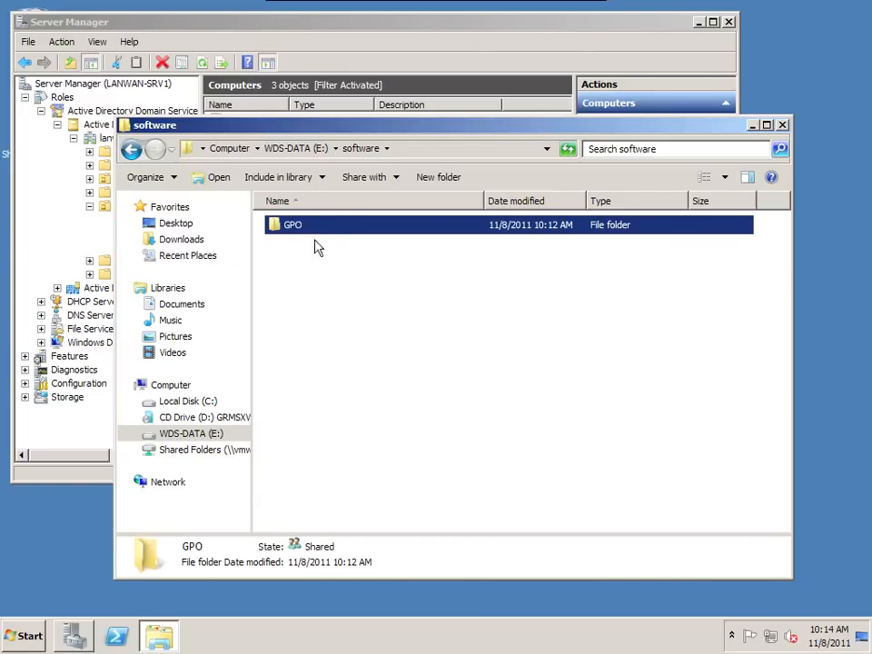
right_click(282, 232)
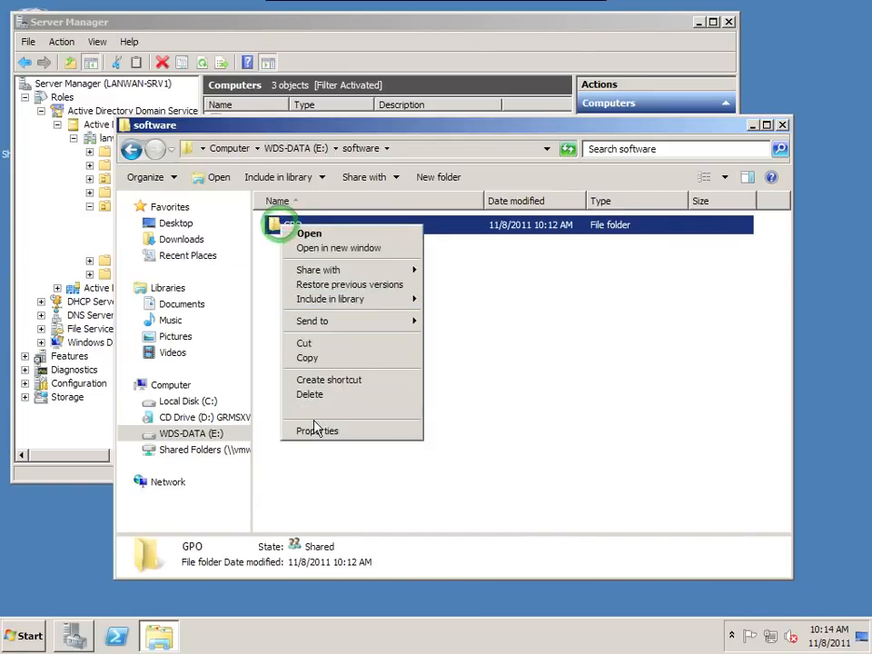
click(313, 430)
click(352, 246)
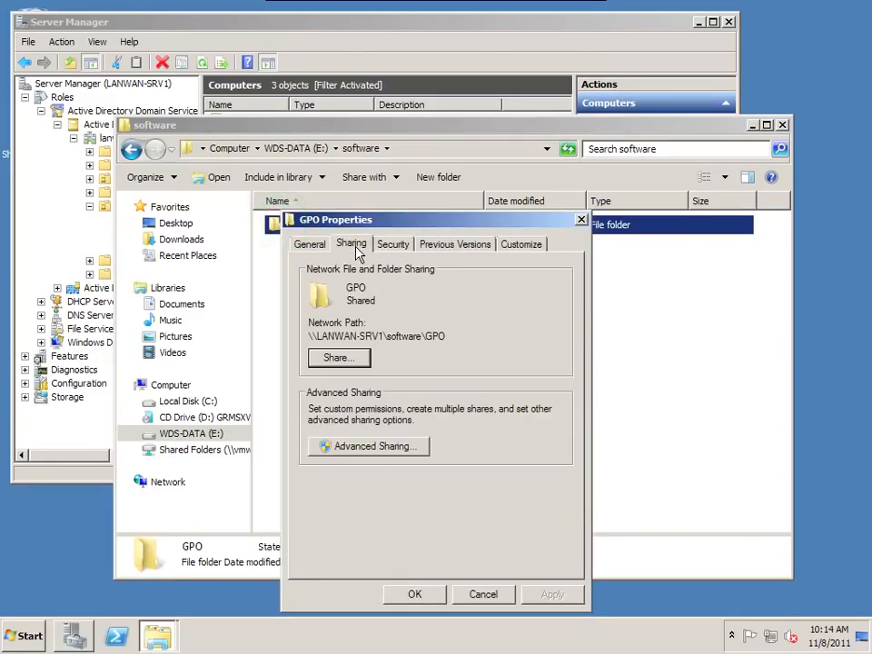
drag(447, 337, 307, 334)
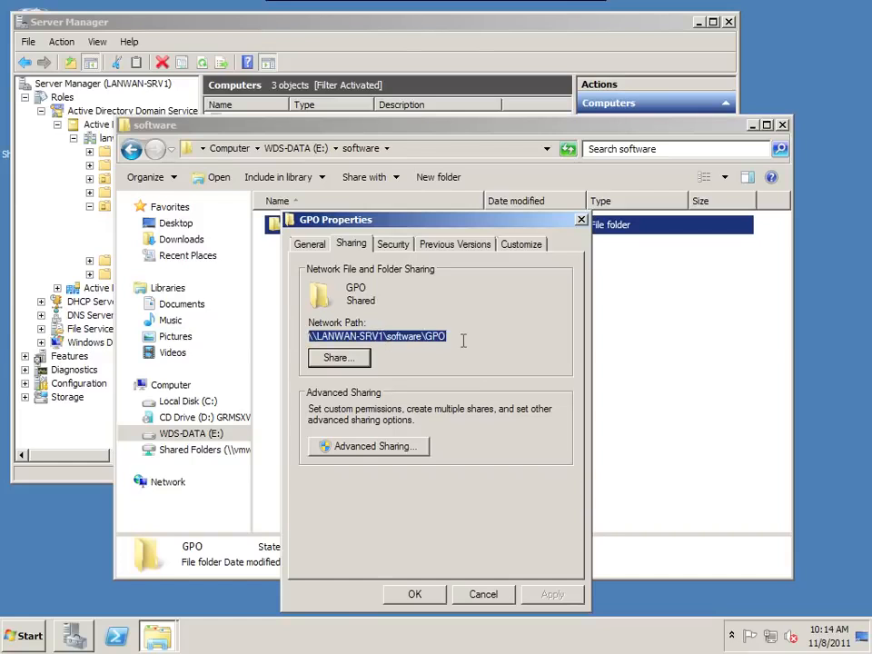
- Check the GPO folder's security permissions and close its properties
click(412, 245)
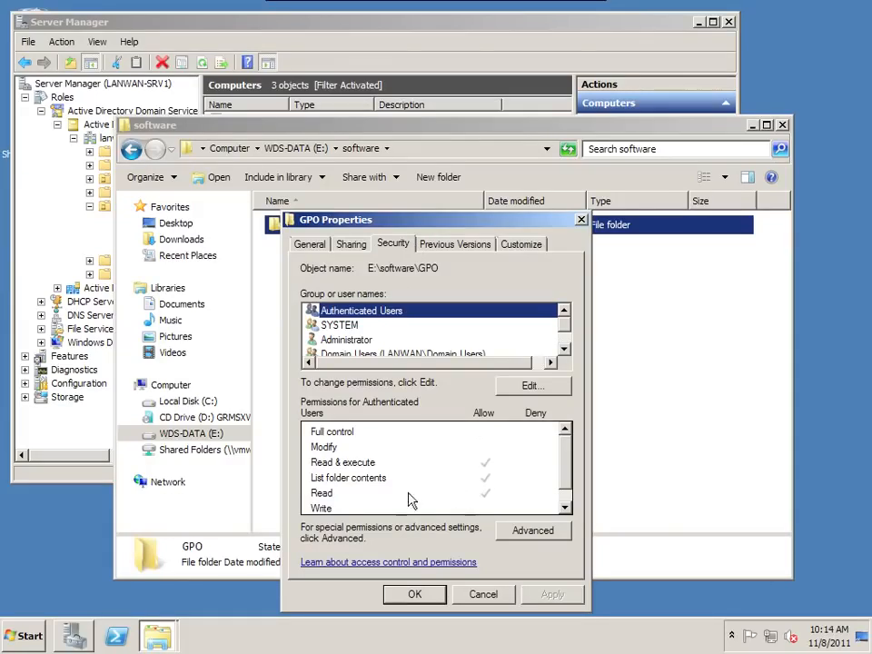
click(421, 602)
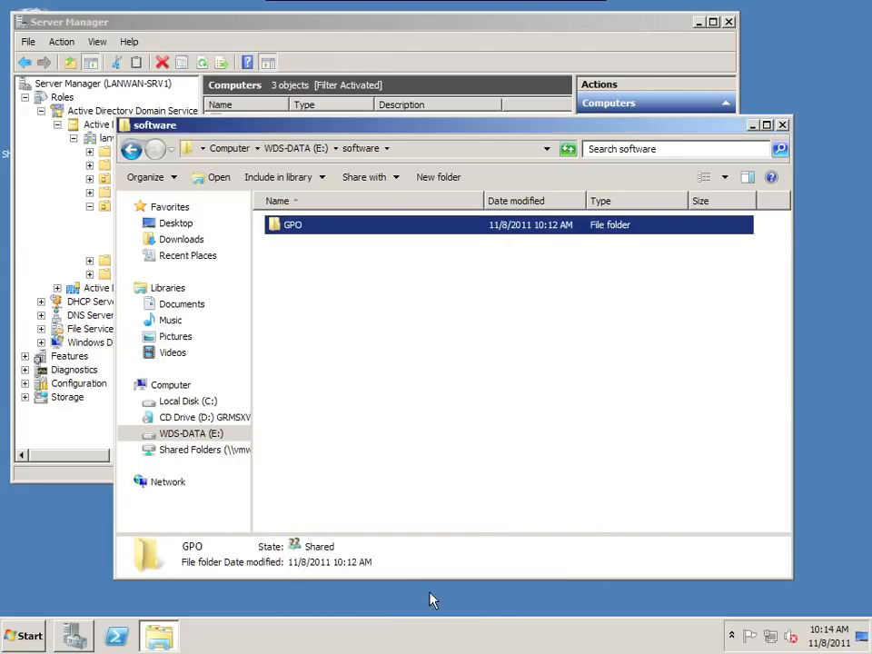
- Open the GPO folder to view its MSI packages, including 7zip920-x64.msi, then close the Explorer window
double_click(299, 227)
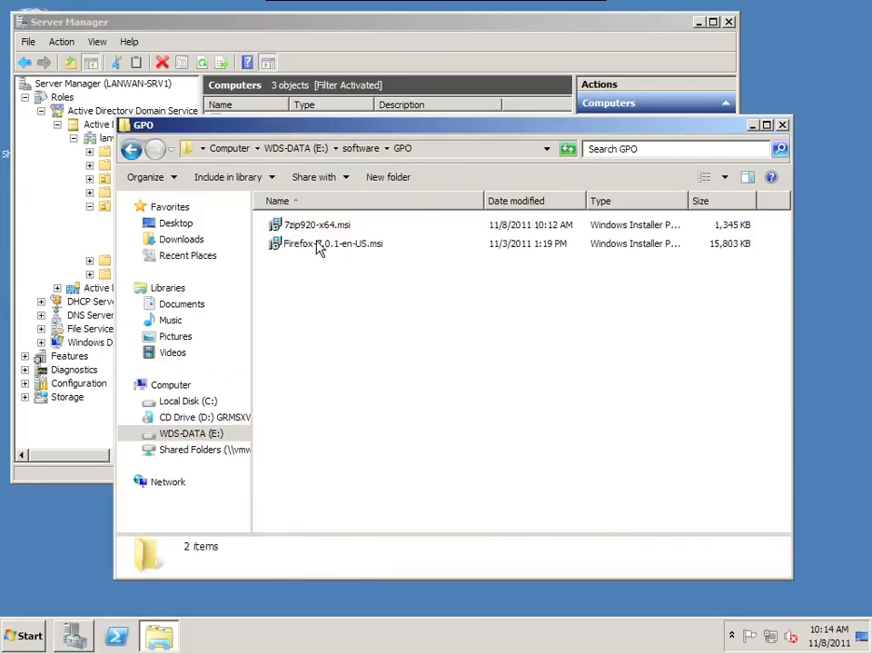
click(317, 244)
click(317, 226)
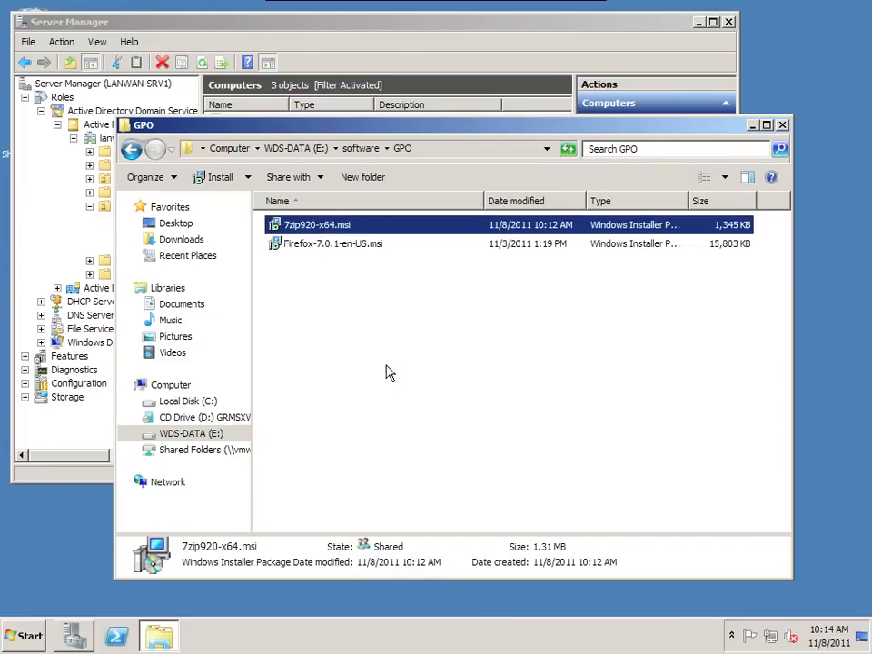
click(126, 128)
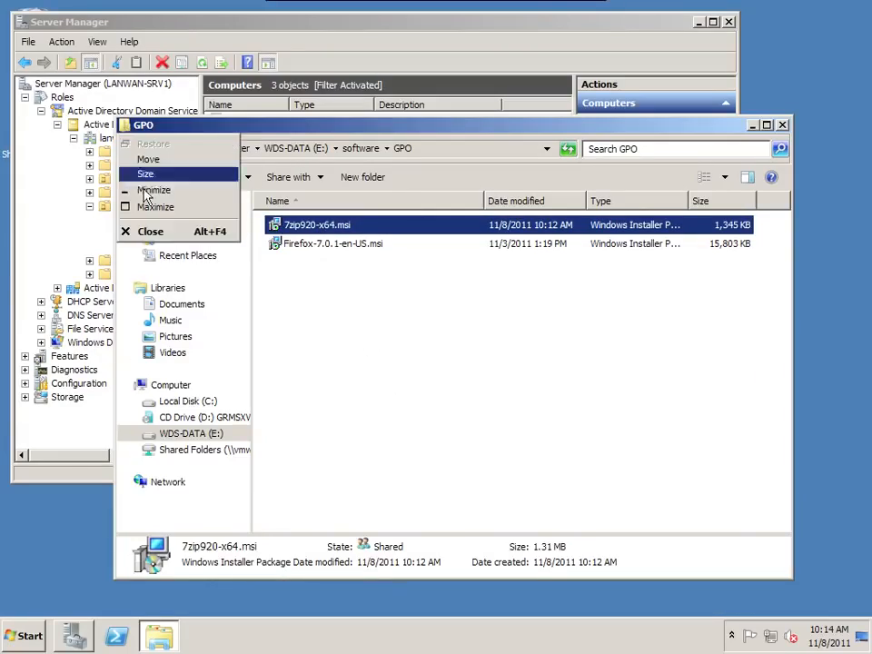
click(151, 231)
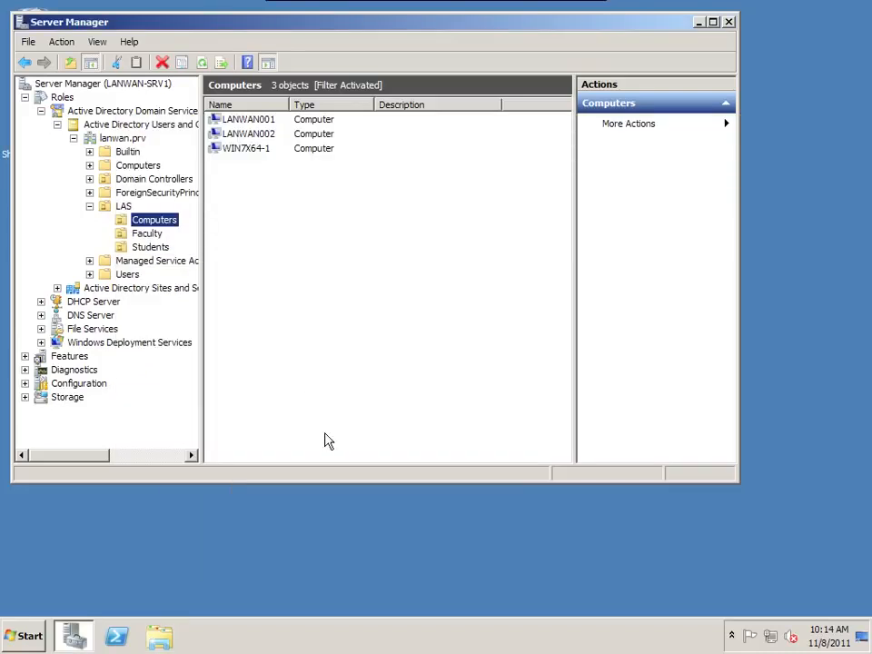
- Browse the LAS organizational units Computers, Faculty and Students in Active Directory Users and Computers
click(141, 219)
click(125, 139)
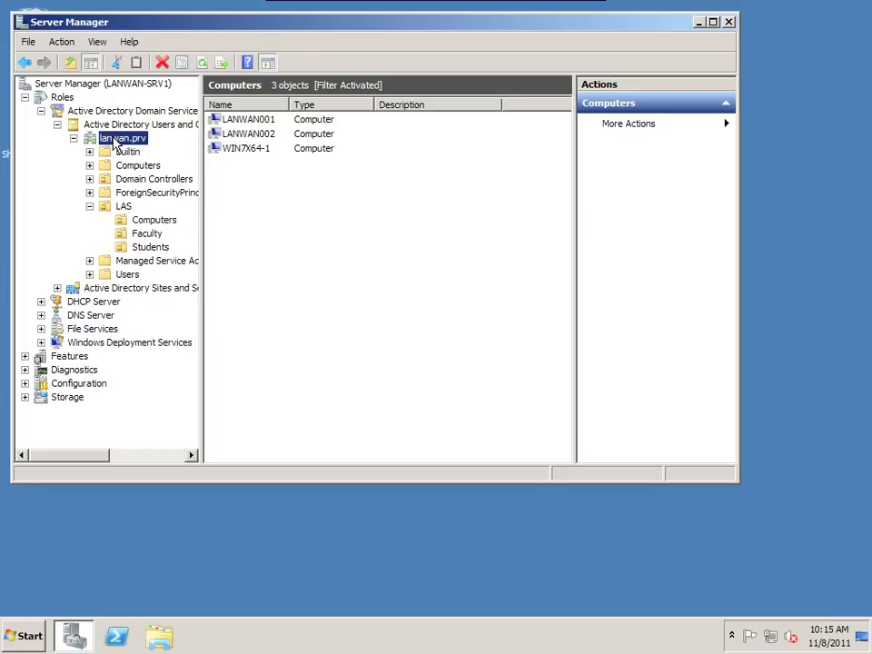
click(123, 208)
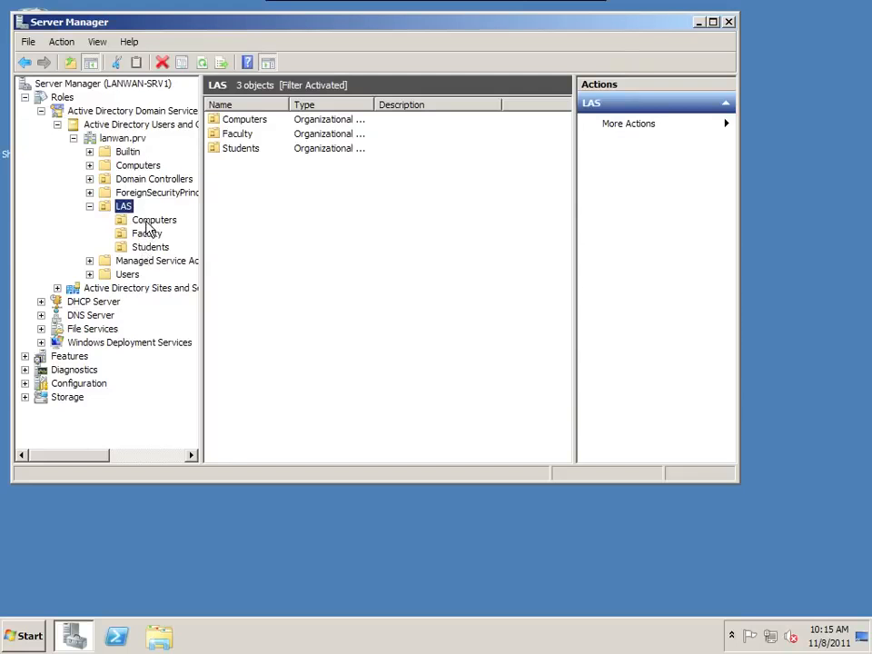
click(143, 220)
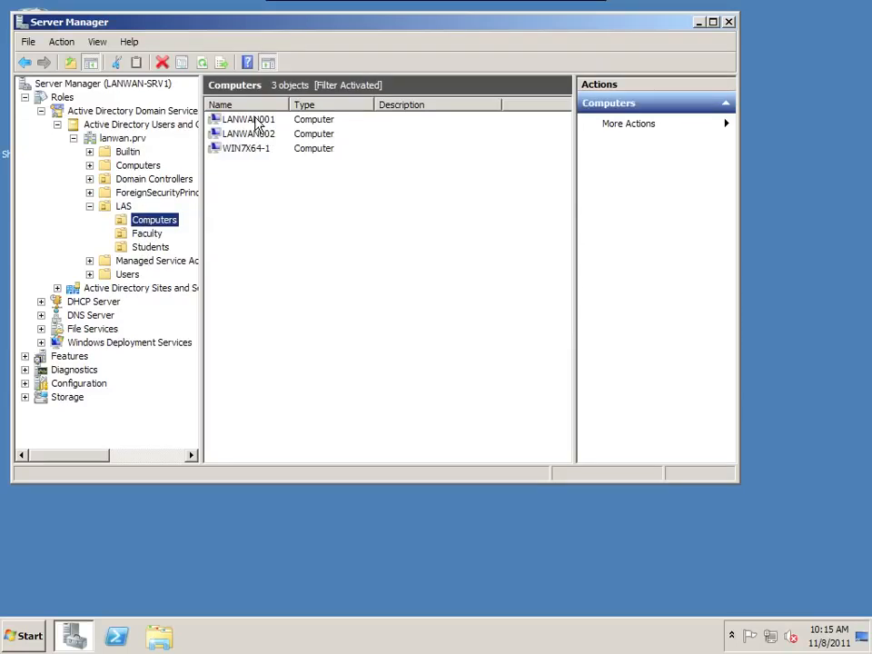
click(251, 151)
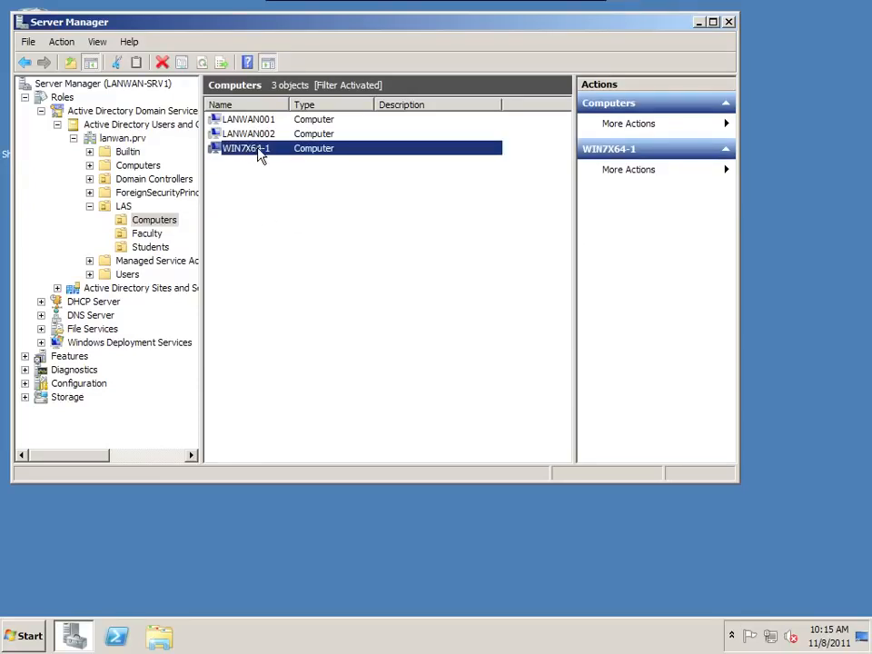
click(150, 234)
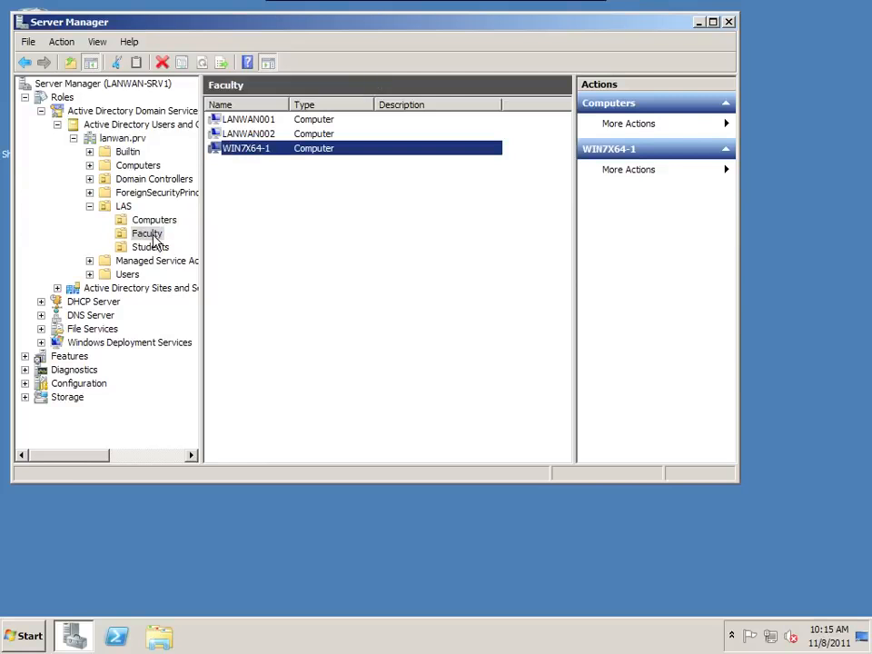
click(150, 247)
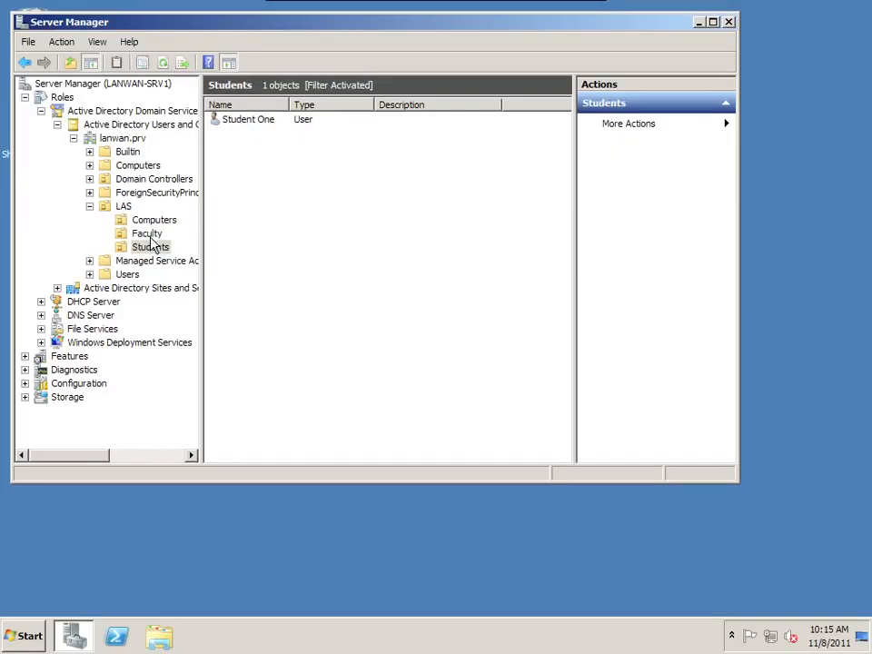
click(150, 234)
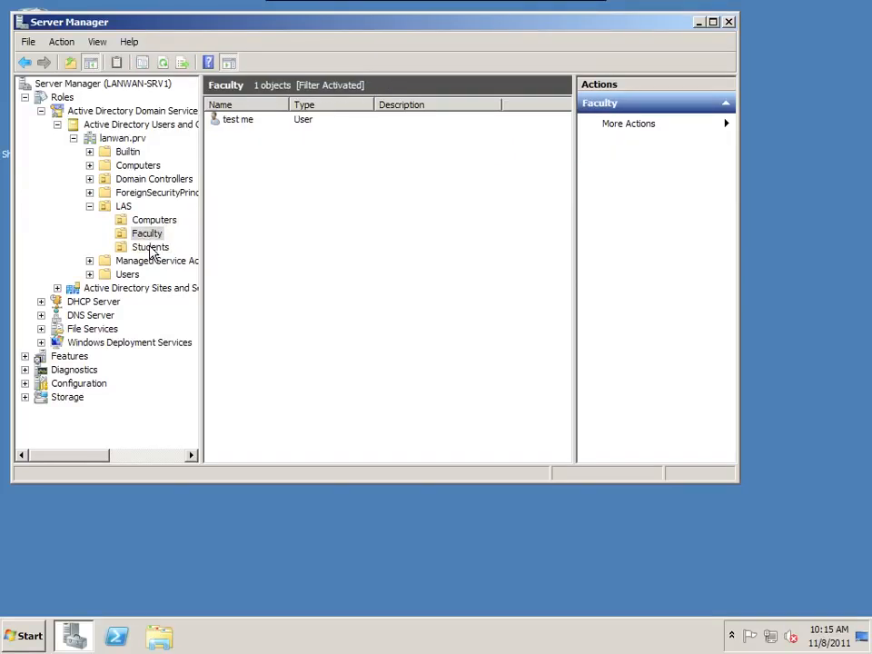
click(151, 248)
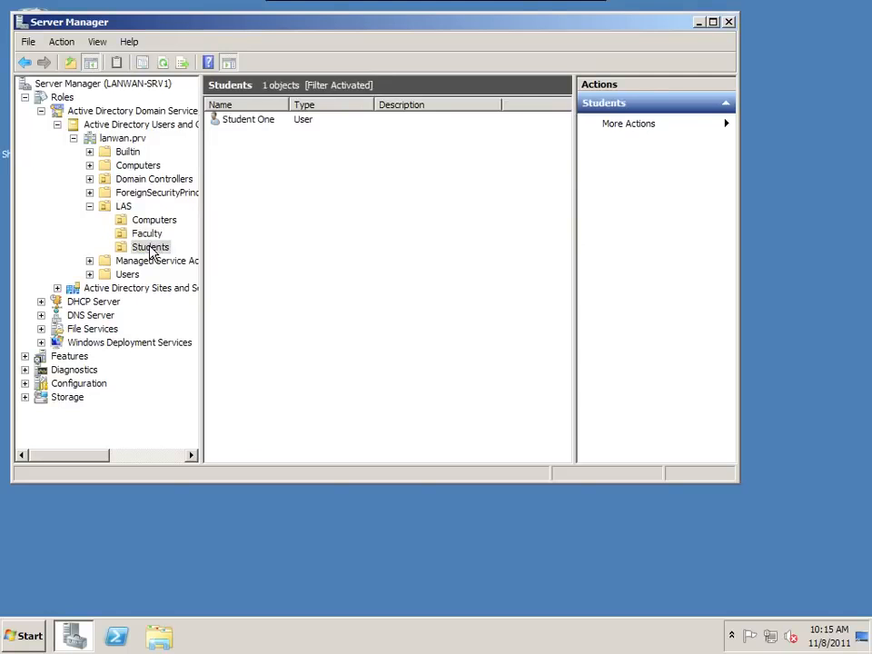
click(147, 219)
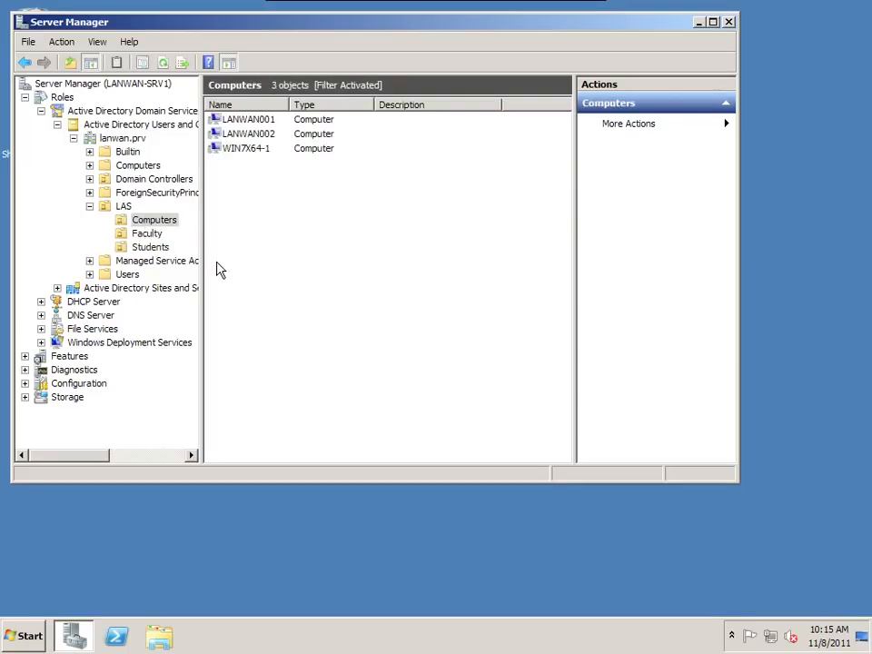
click(150, 221)
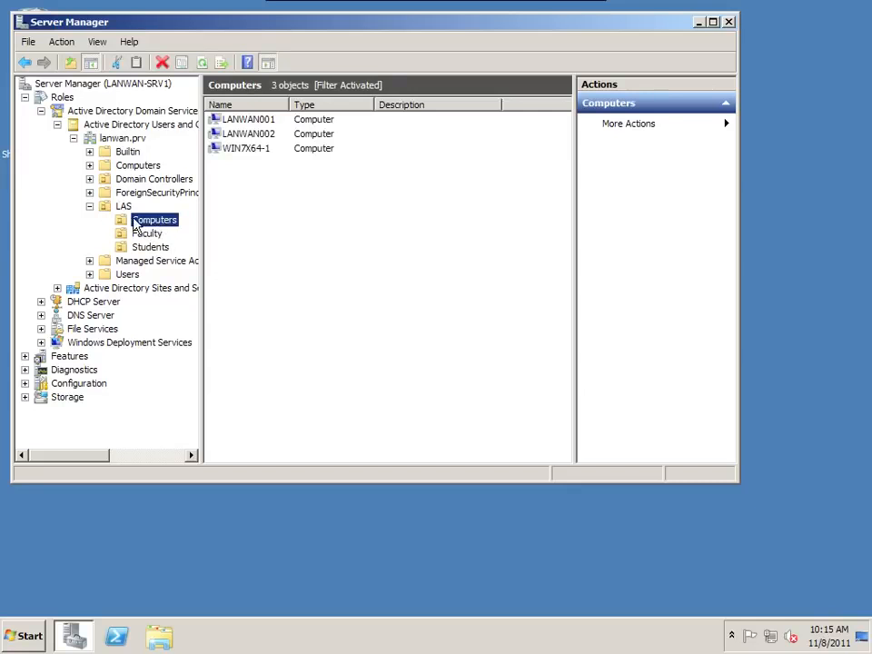
- Minimize Server Manager and open Group Policy Management from Administrative Tools
click(699, 23)
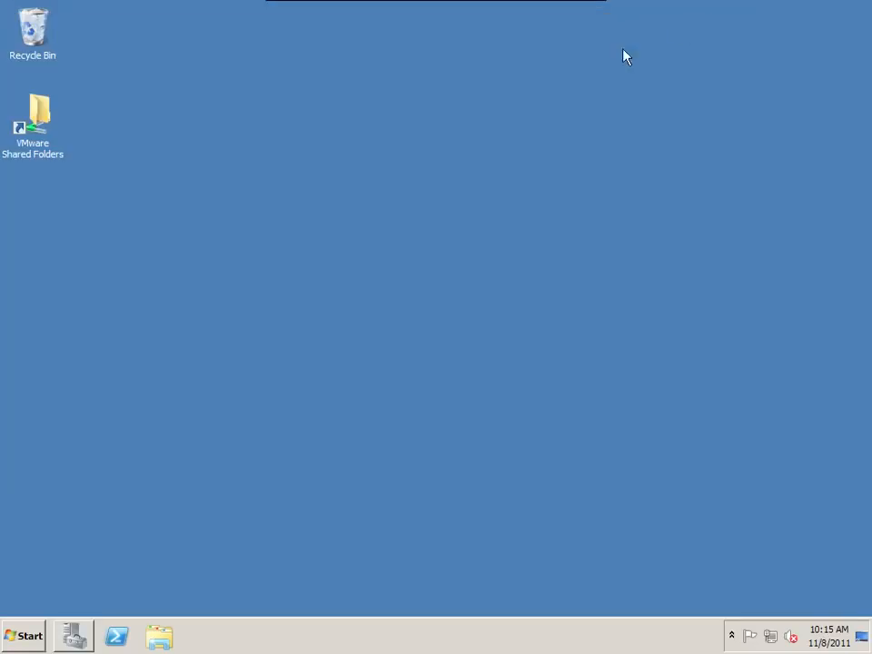
click(31, 634)
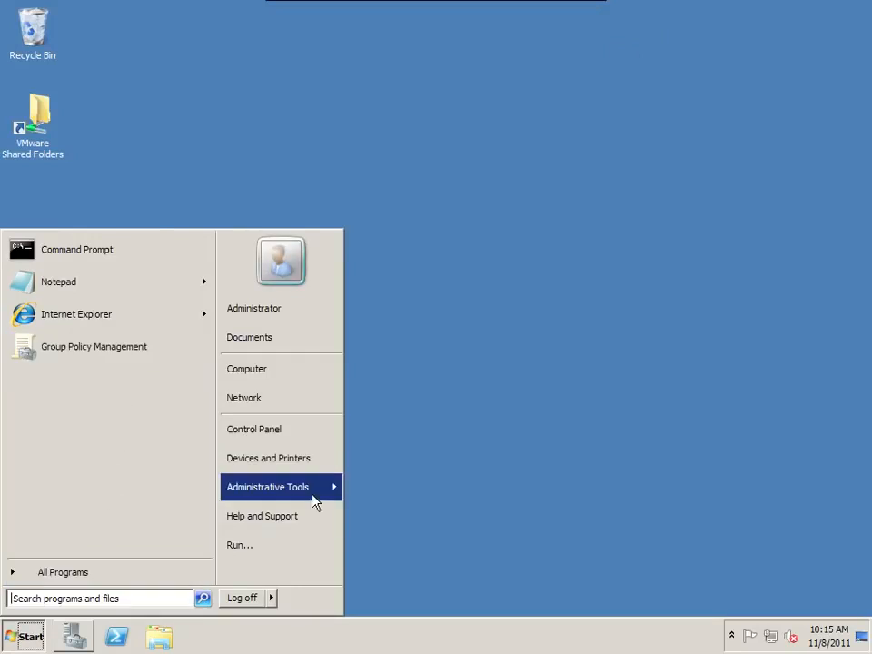
mouse_move(313, 490)
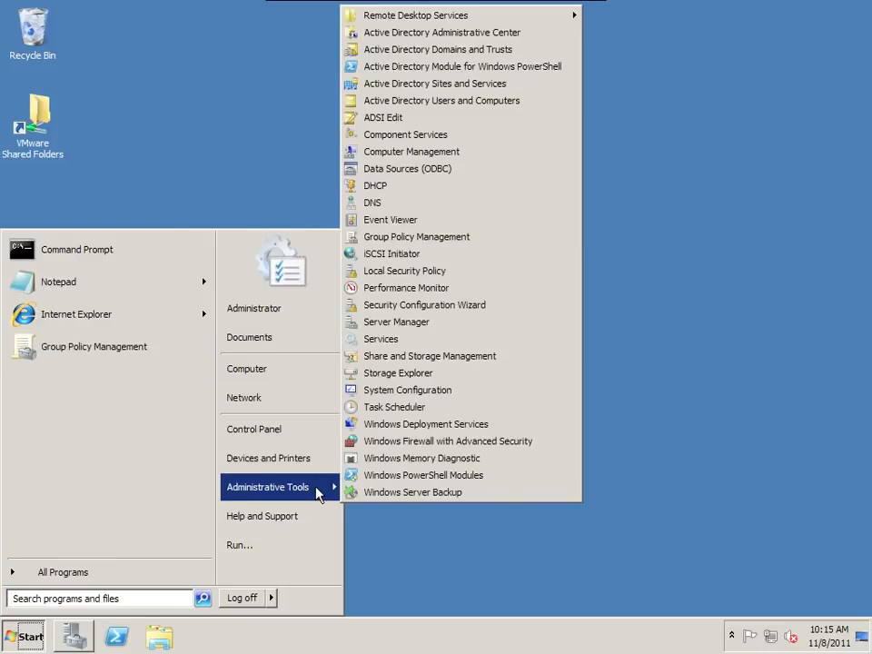
click(446, 238)
drag(440, 130, 376, 109)
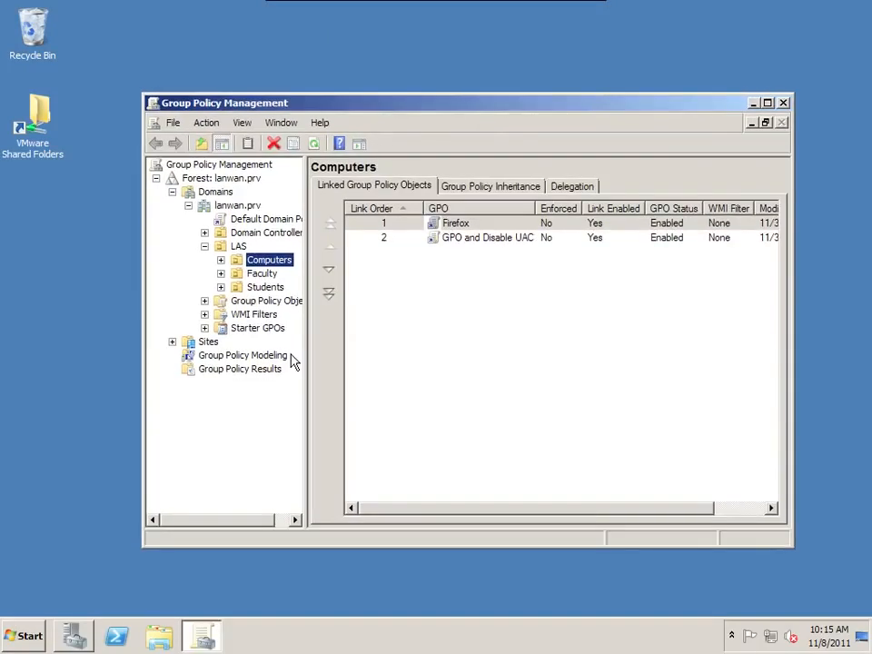
- Open the Firefox GPO linked to the LAS Computers OU for editing
click(454, 226)
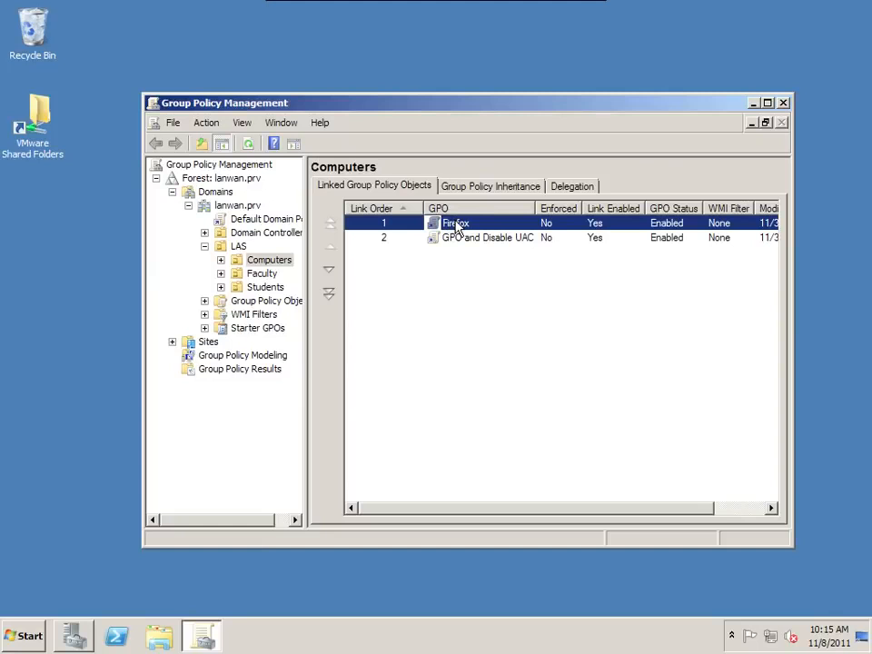
click(461, 239)
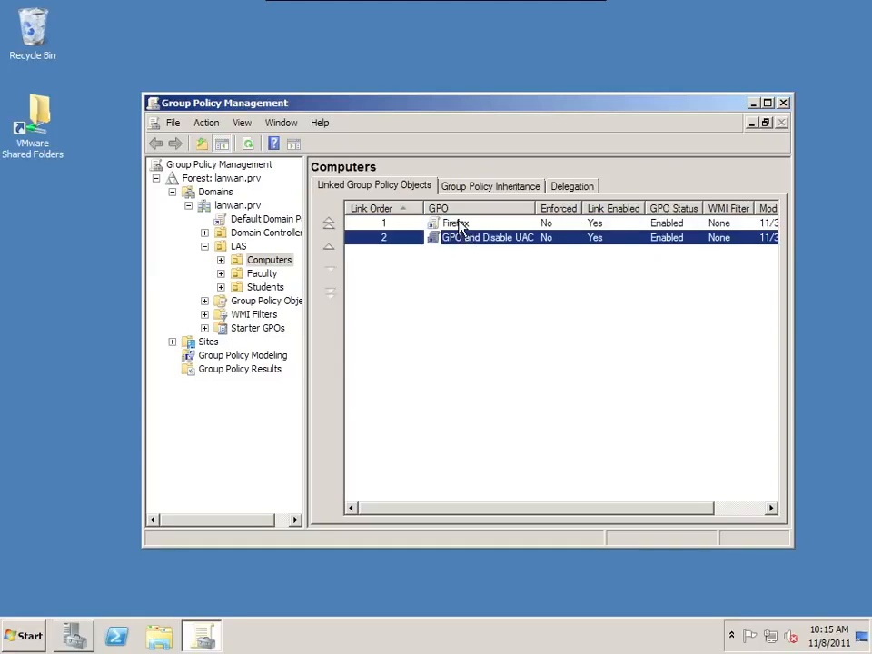
click(457, 225)
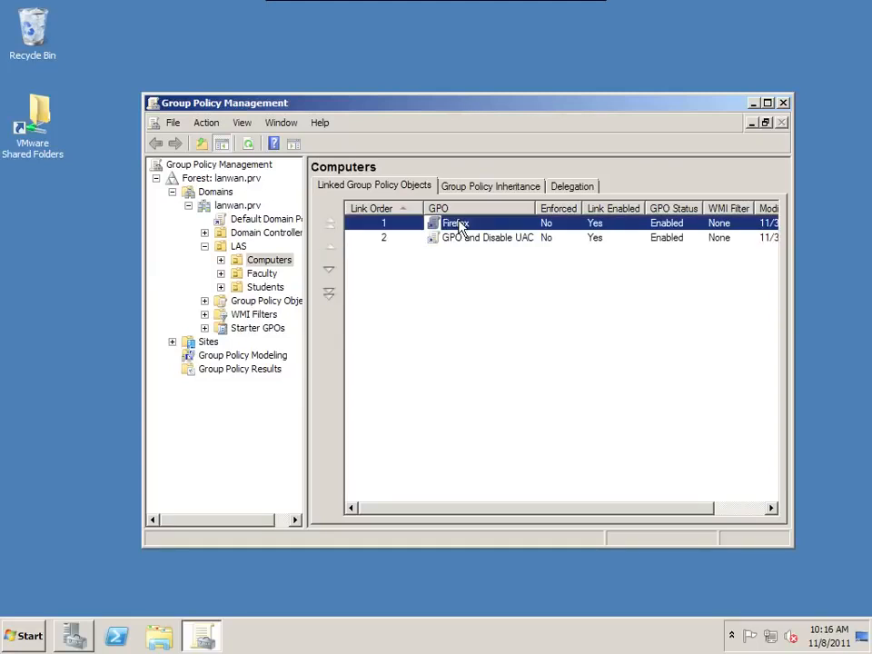
right_click(460, 225)
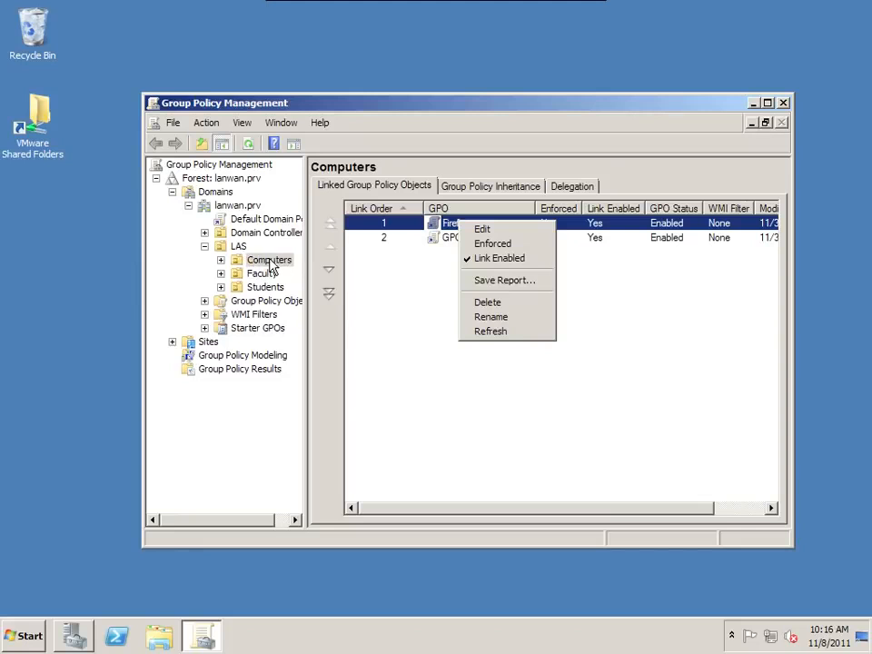
click(478, 231)
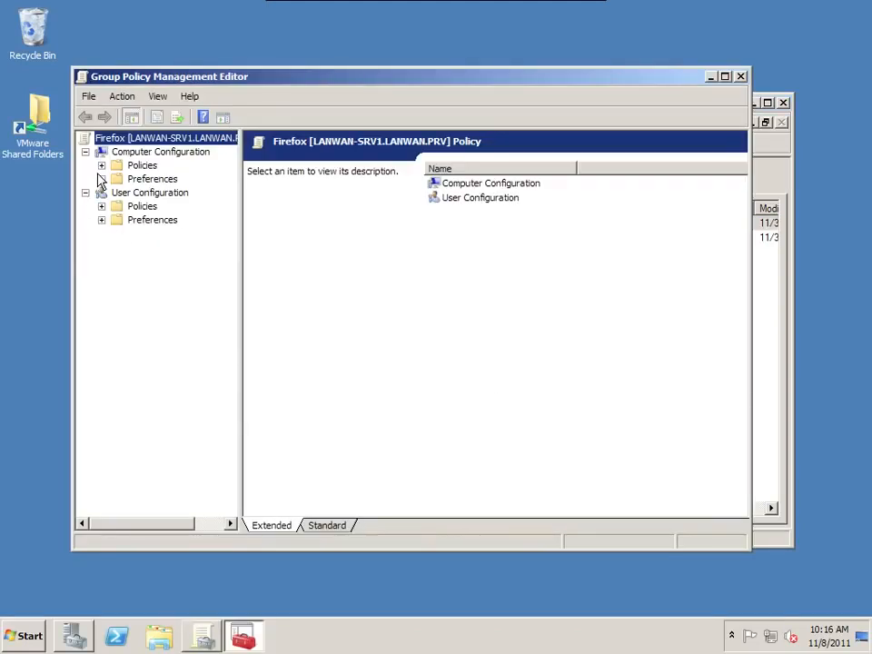
- Examine the Firefox package and its source path under Computer Configuration Software installation, then close the editor
click(101, 165)
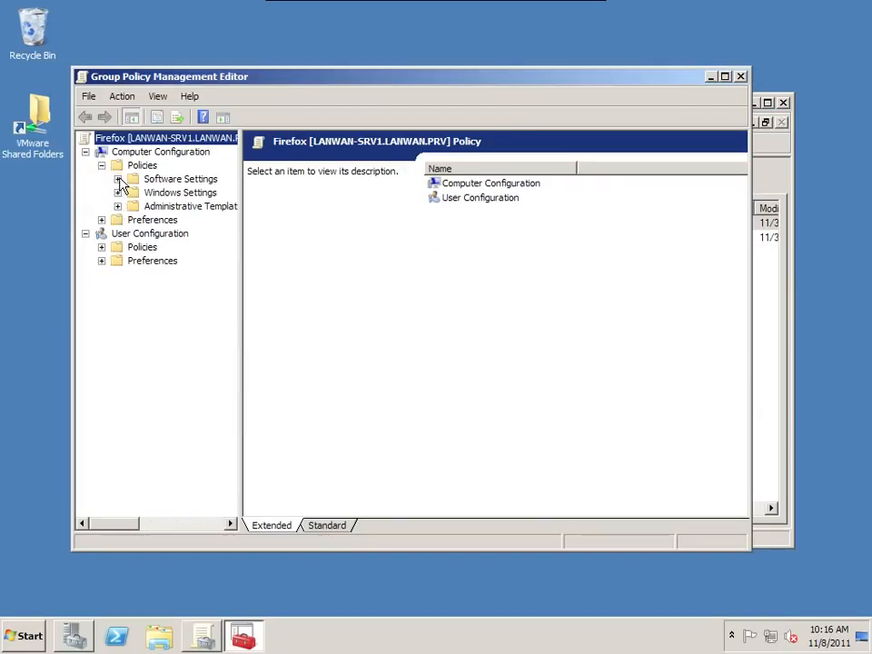
click(117, 179)
click(195, 193)
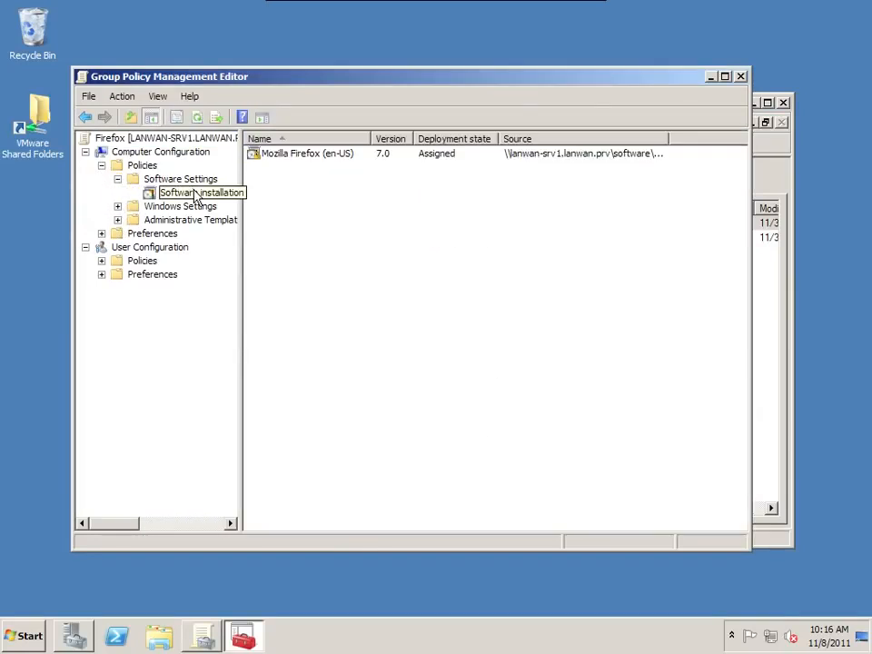
click(307, 154)
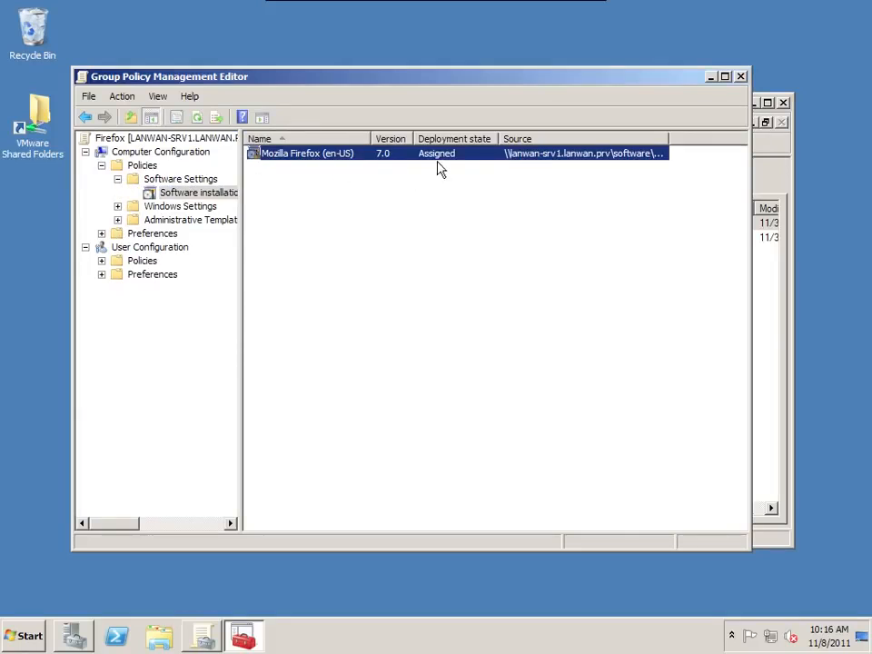
drag(669, 137, 817, 145)
drag(739, 139, 795, 137)
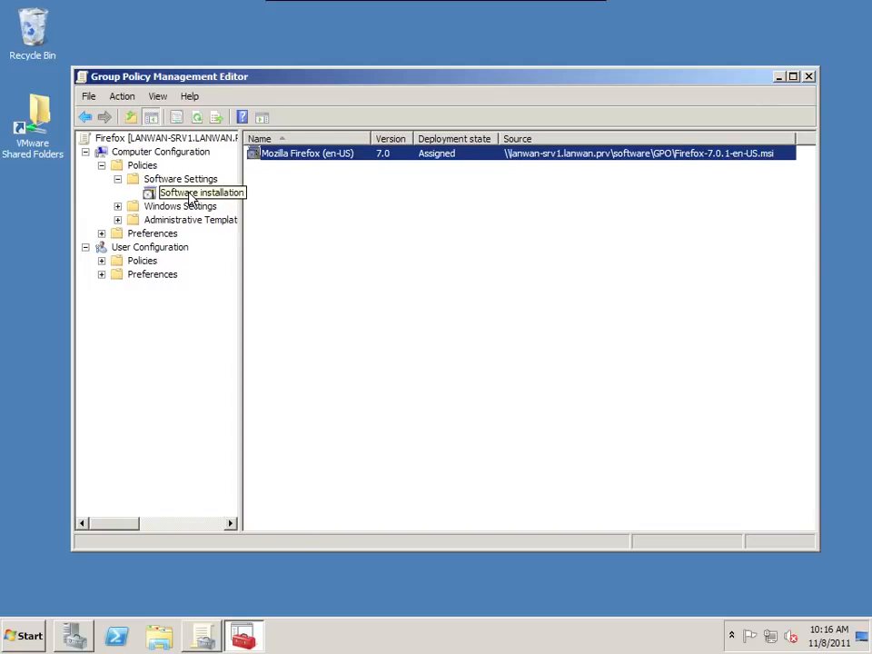
click(88, 96)
click(110, 136)
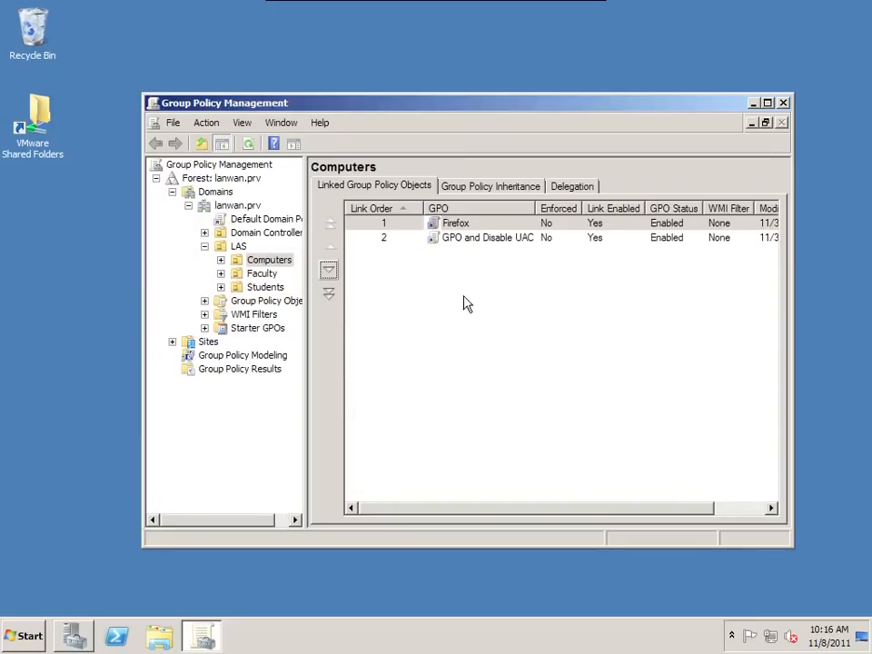
- Open the GPO and Disable UAC policy linked to the Computers OU for editing
click(454, 238)
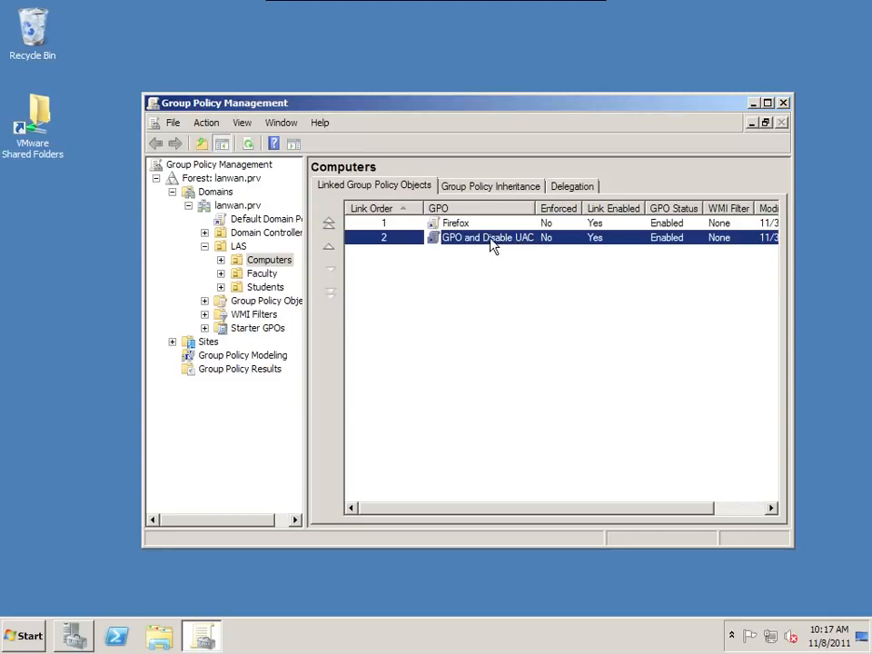
right_click(490, 239)
click(513, 248)
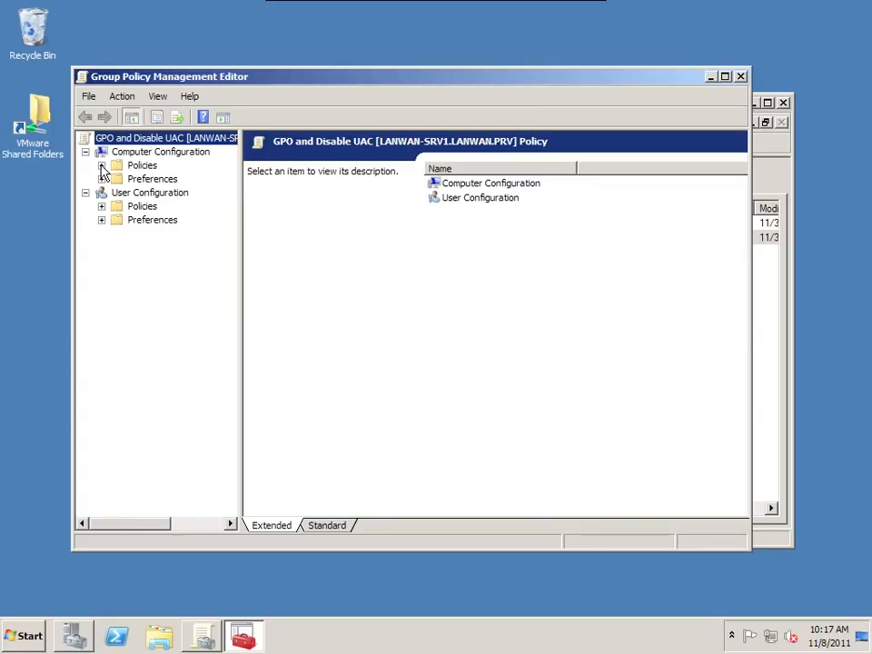
- Navigate to Security Options under Computer Configuration Local Policies and examine the User Account Control policies
click(102, 167)
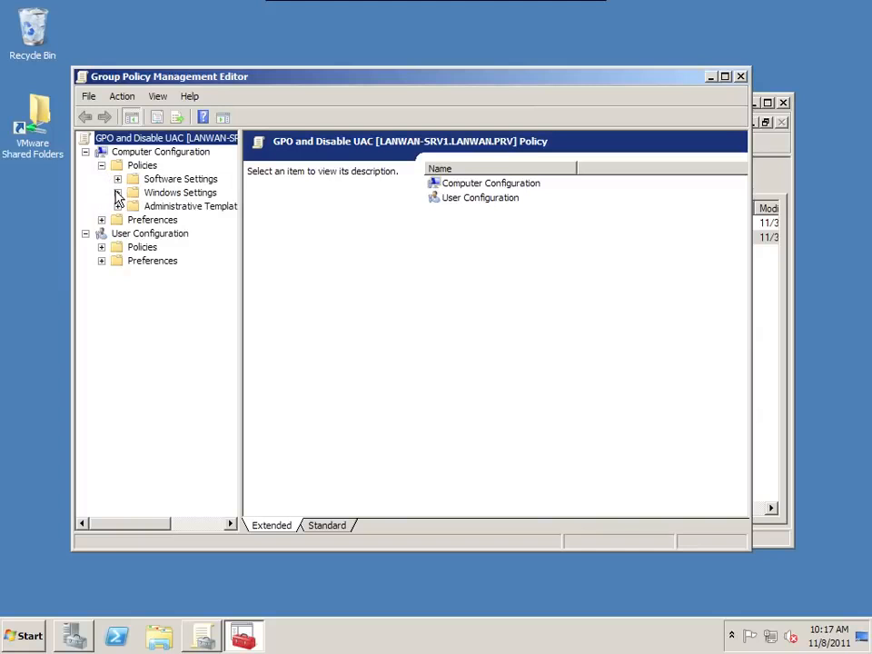
click(117, 193)
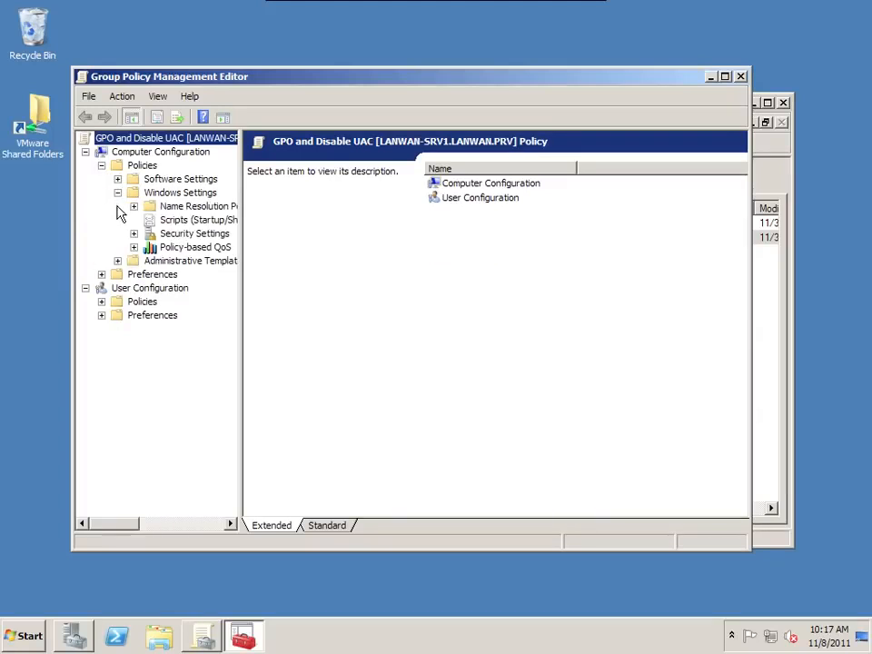
click(142, 234)
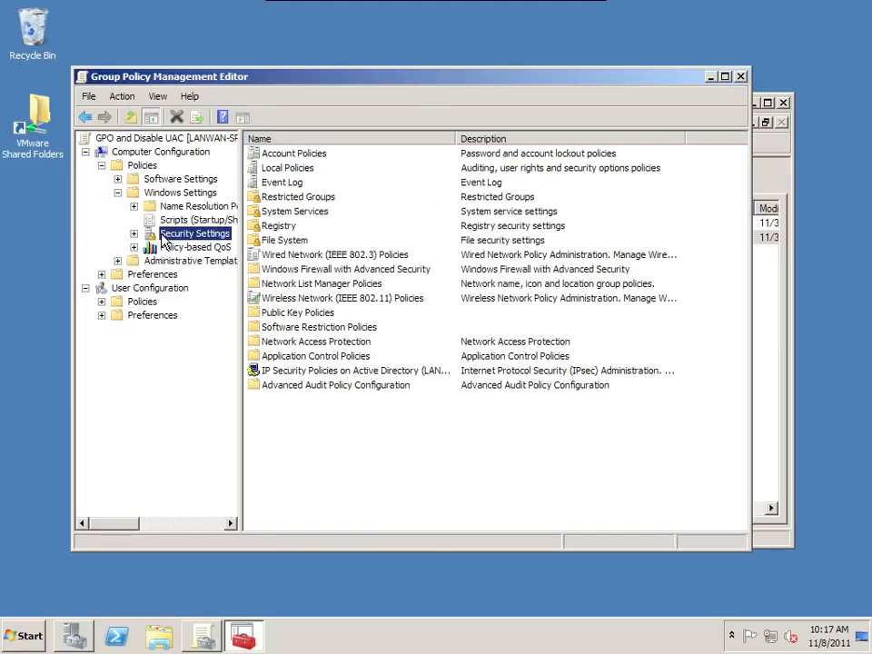
click(135, 234)
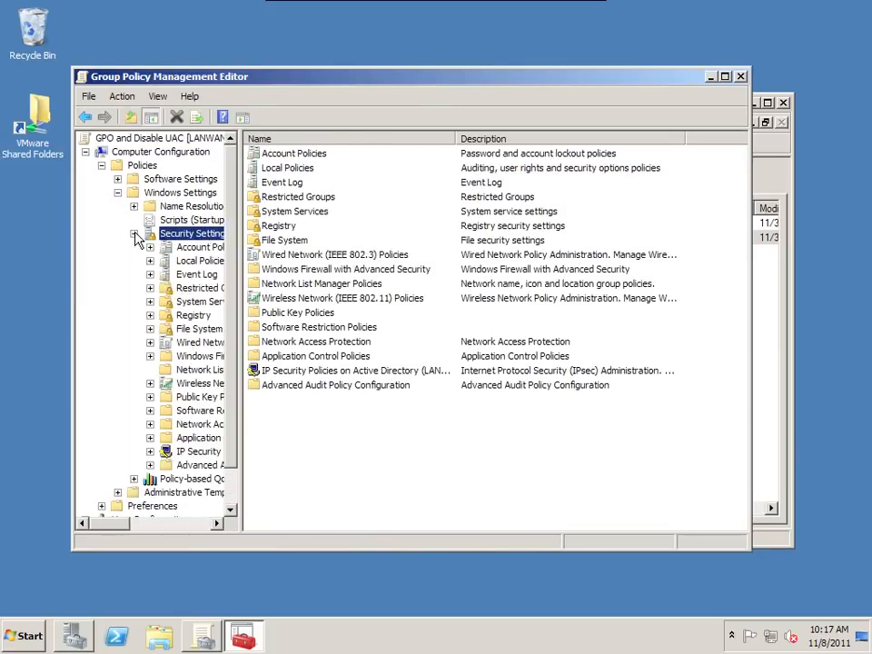
click(178, 262)
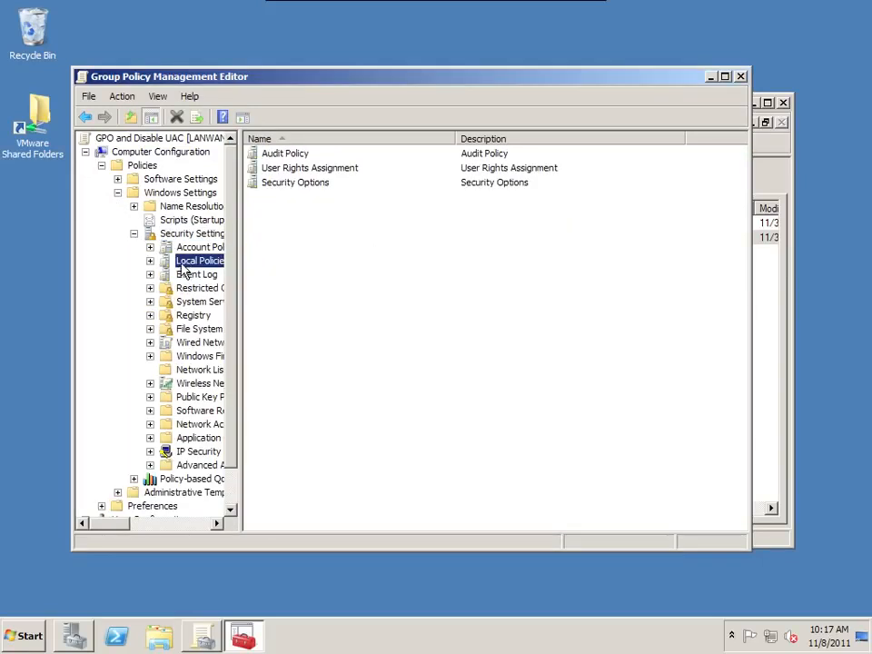
click(150, 262)
click(203, 301)
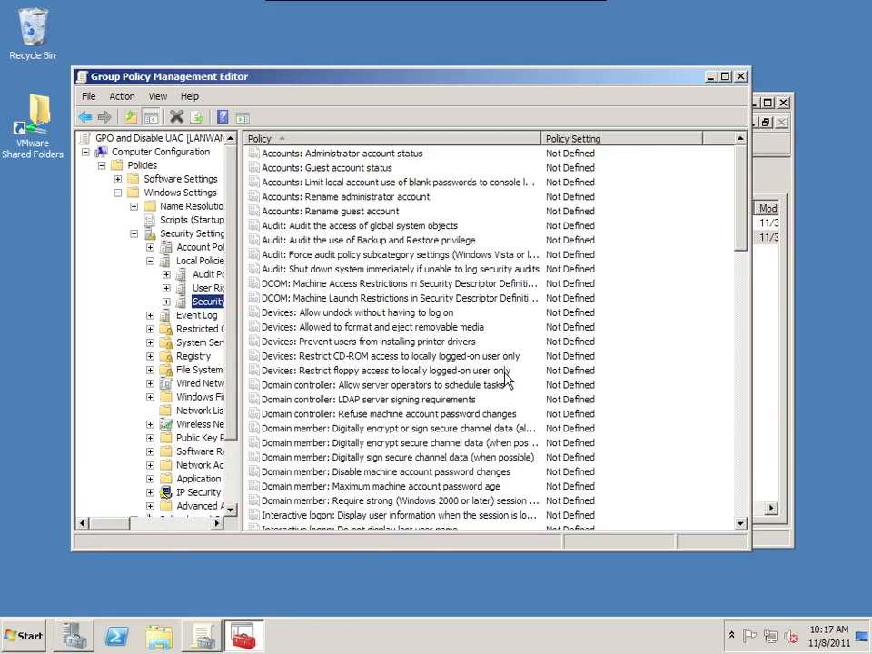
click(503, 374)
scroll(506, 382, down, 20)
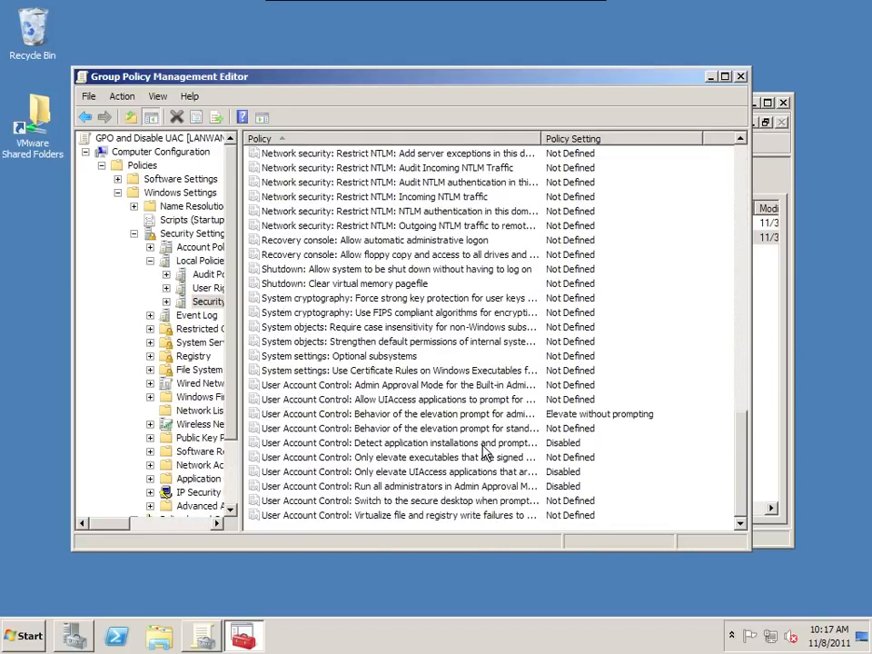
click(440, 415)
drag(543, 137, 589, 139)
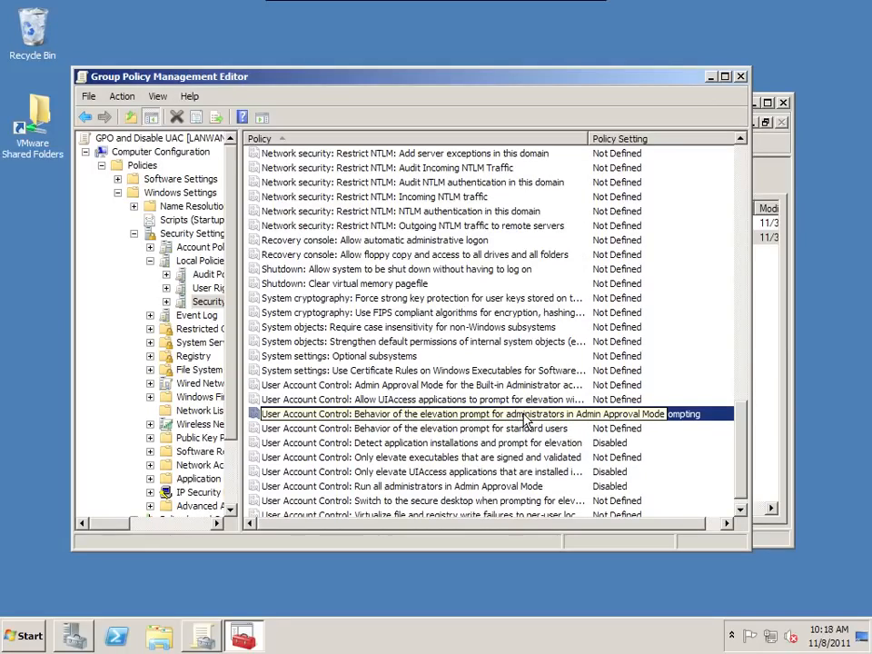
- Review the UAC elevation prompt, installation detection, UIAccess and Admin Approval Mode settings, then close the editor
double_click(525, 417)
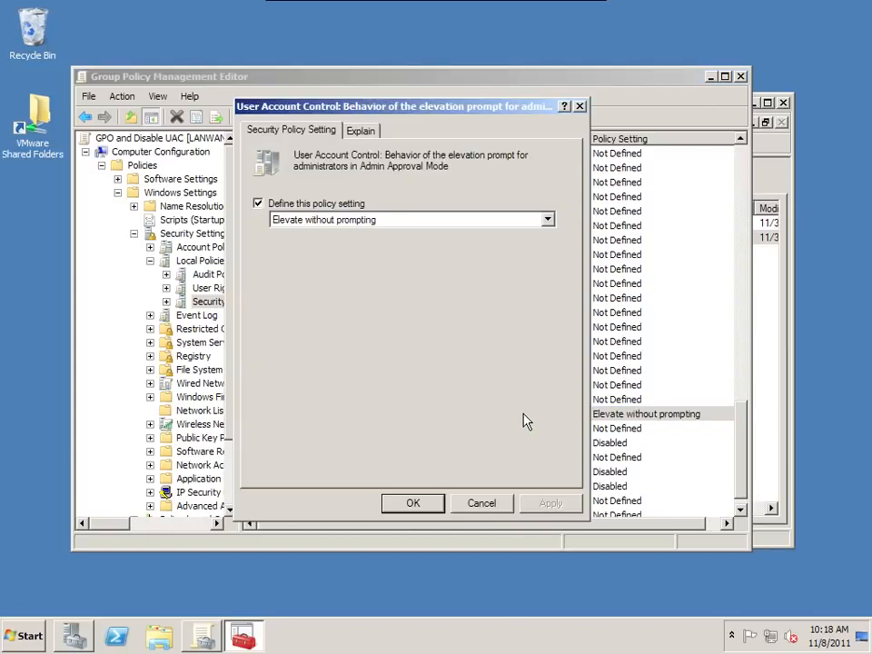
click(318, 220)
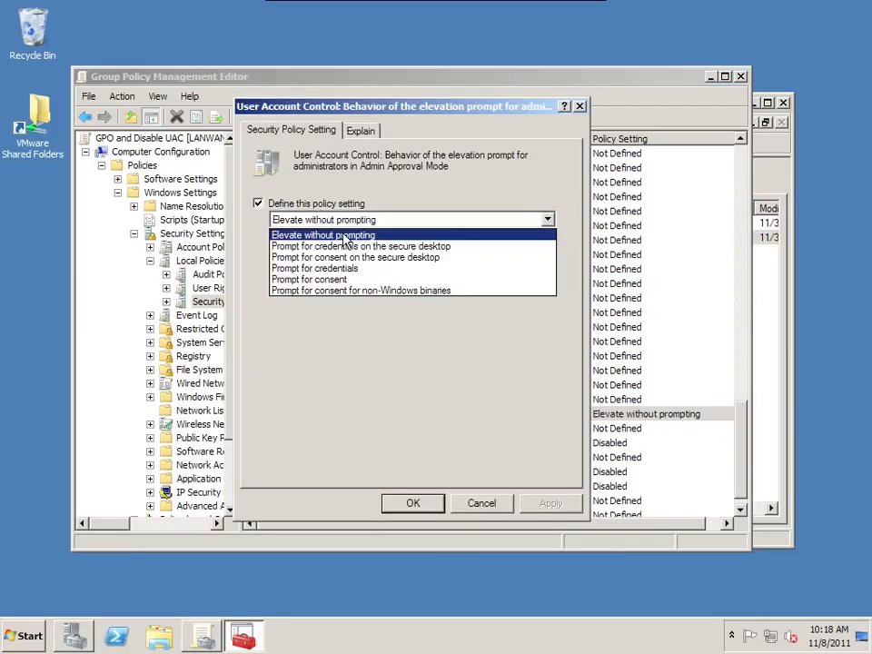
click(341, 236)
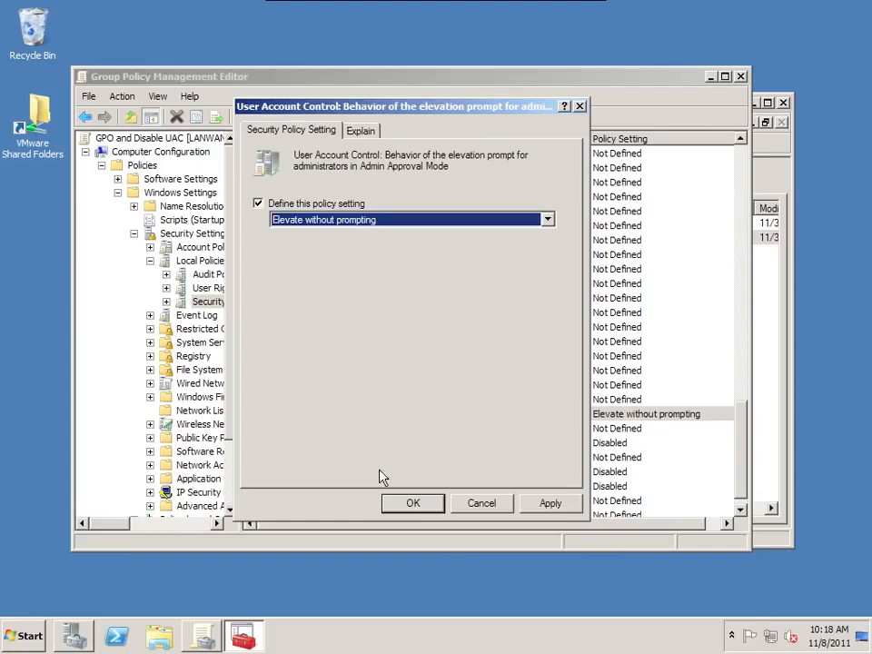
click(414, 504)
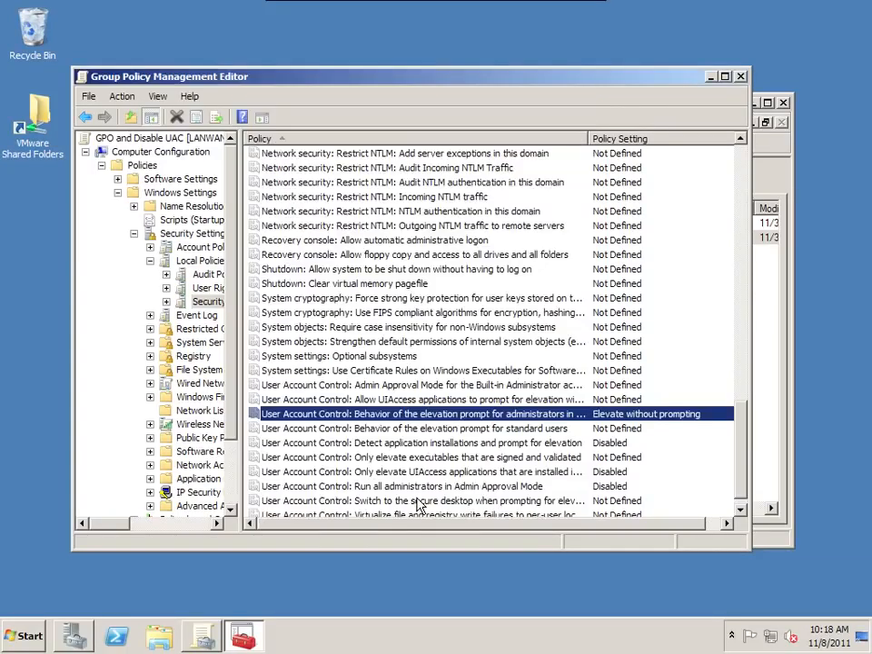
double_click(444, 445)
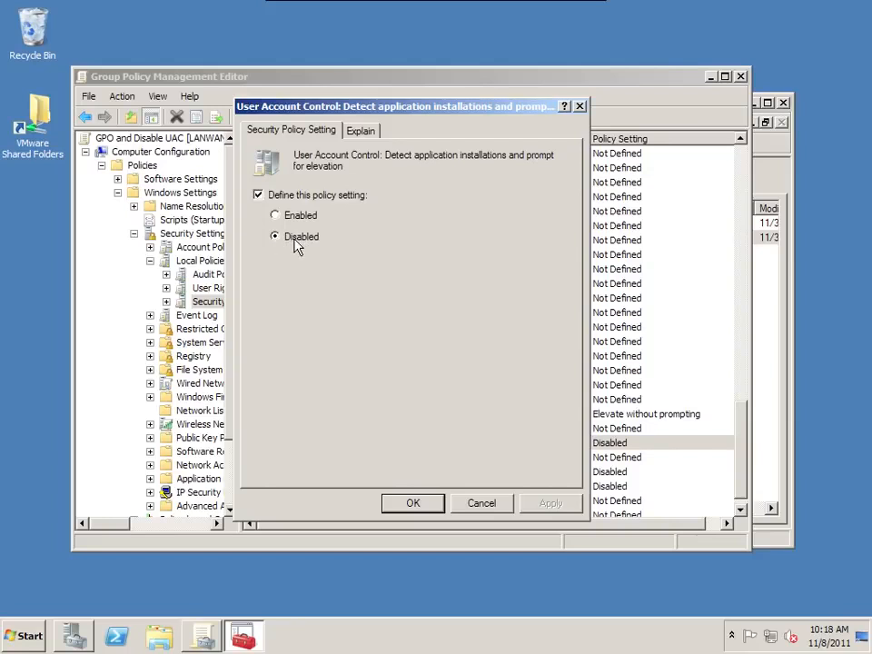
click(413, 504)
double_click(468, 471)
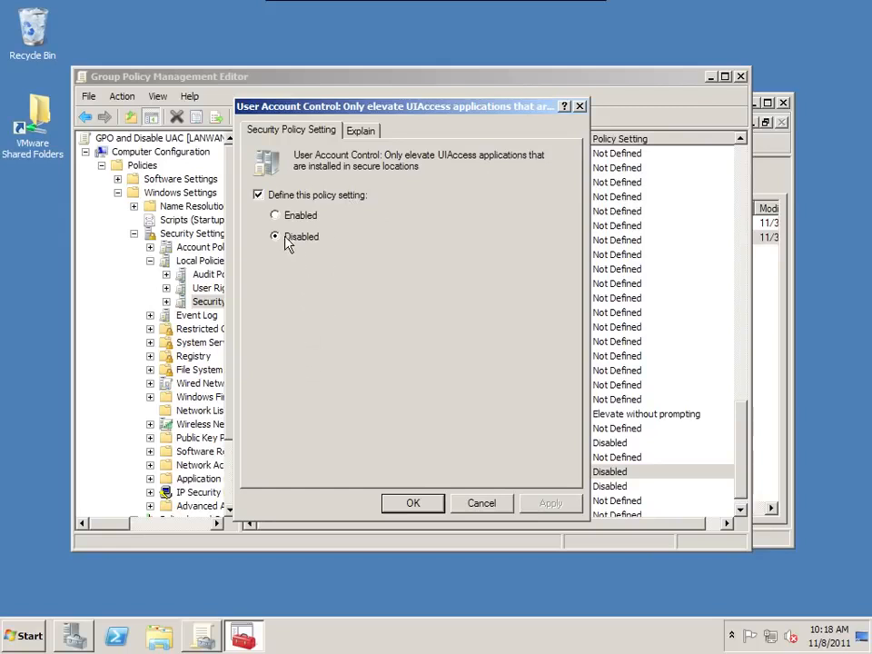
click(417, 503)
double_click(434, 491)
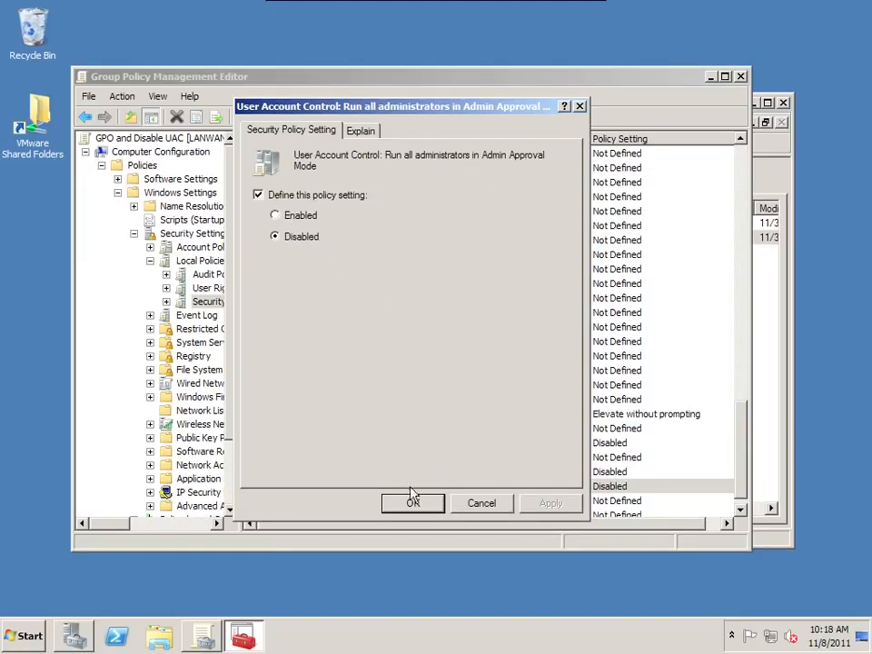
click(422, 507)
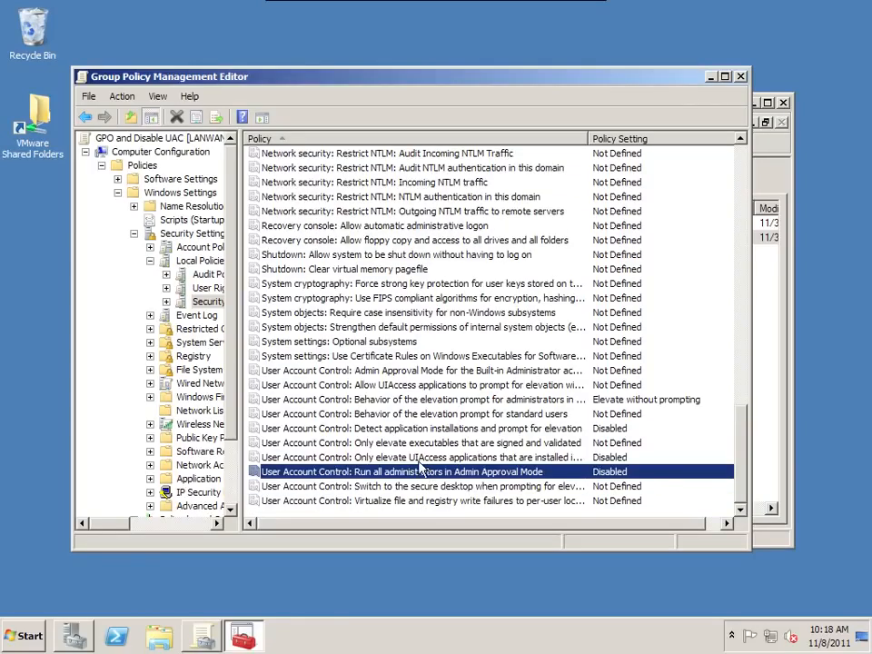
drag(238, 314, 272, 313)
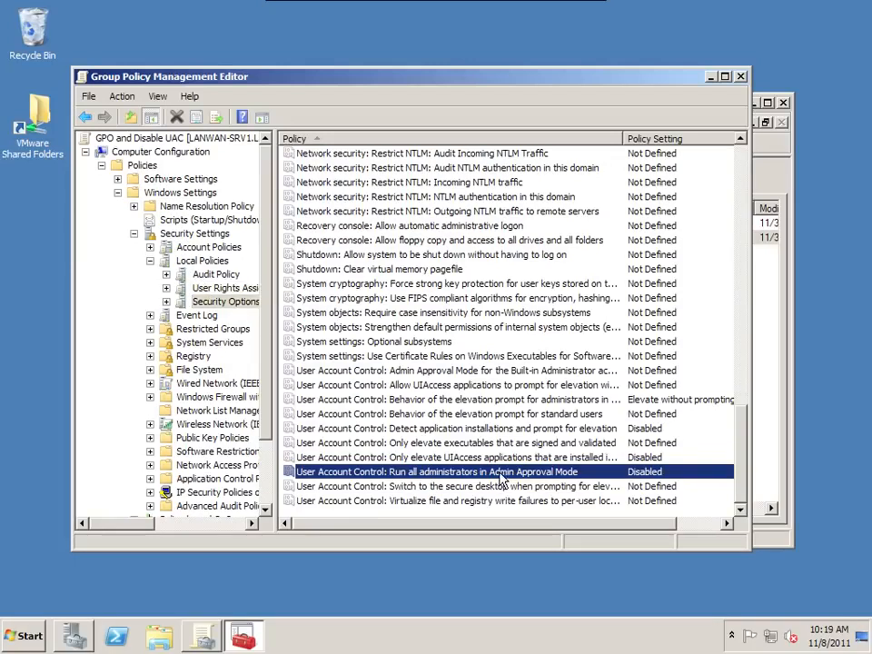
double_click(82, 76)
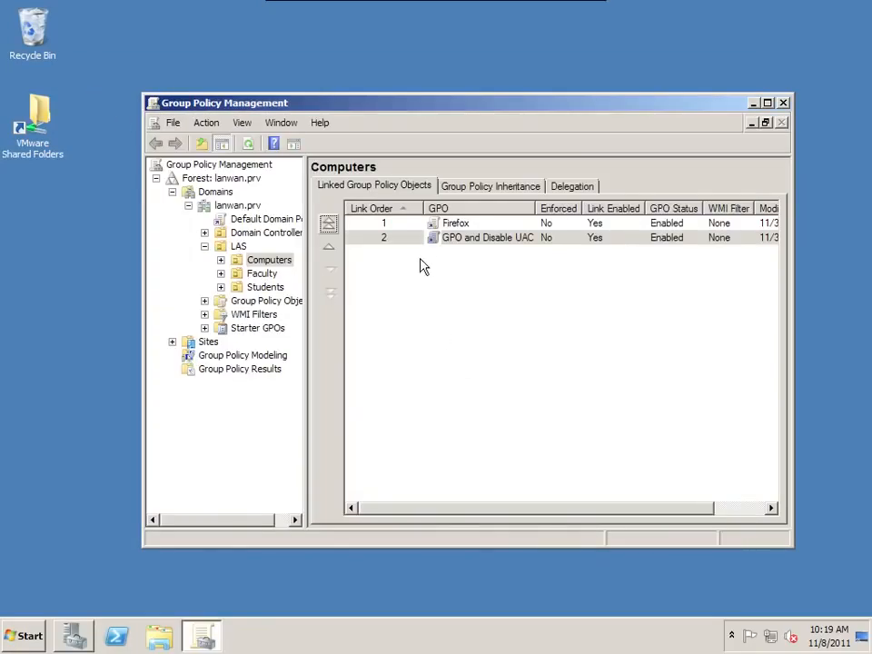
- Create a new GPO named 7-ZIP and link it to the LAS Computers OU
click(461, 224)
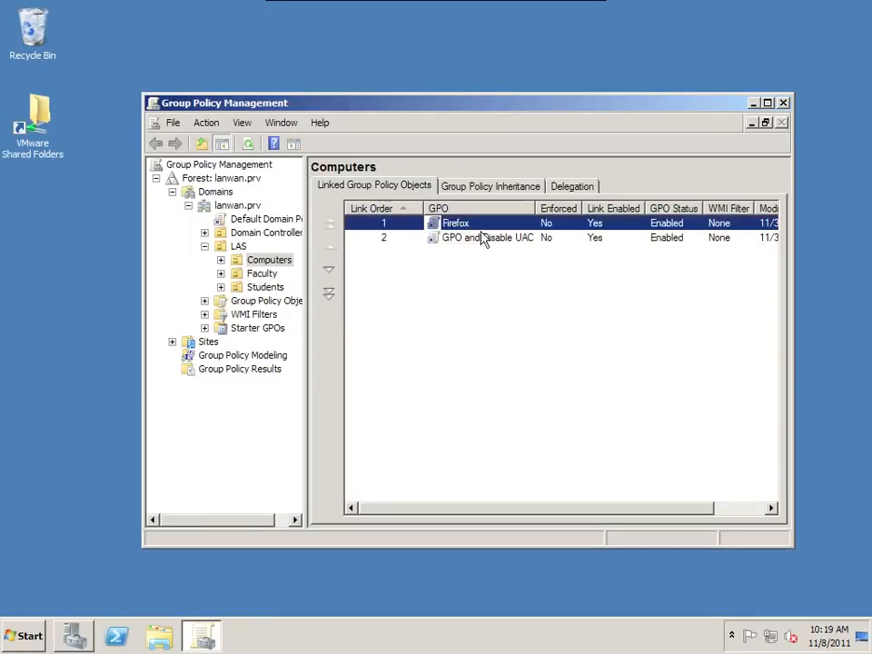
click(405, 292)
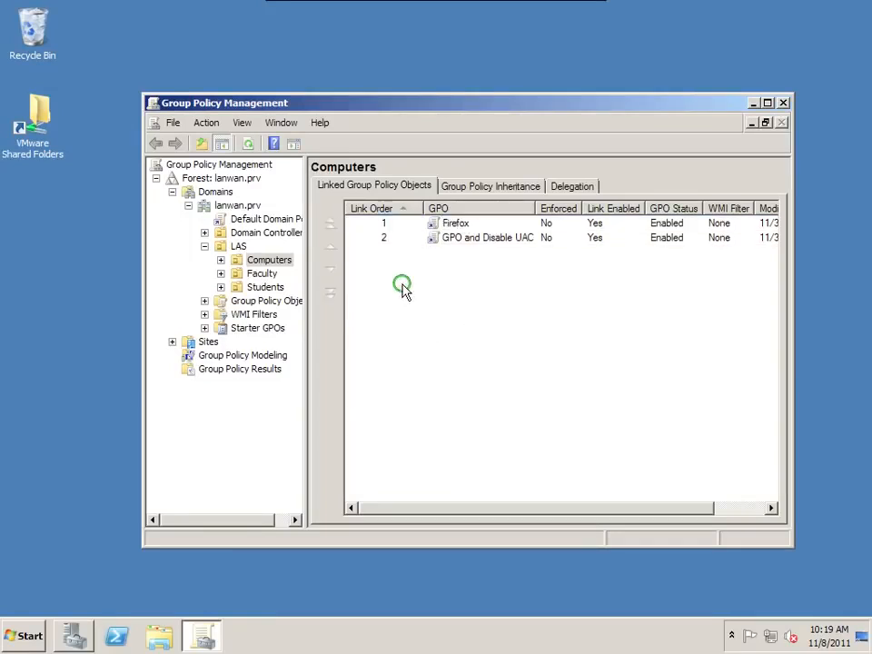
right_click(271, 261)
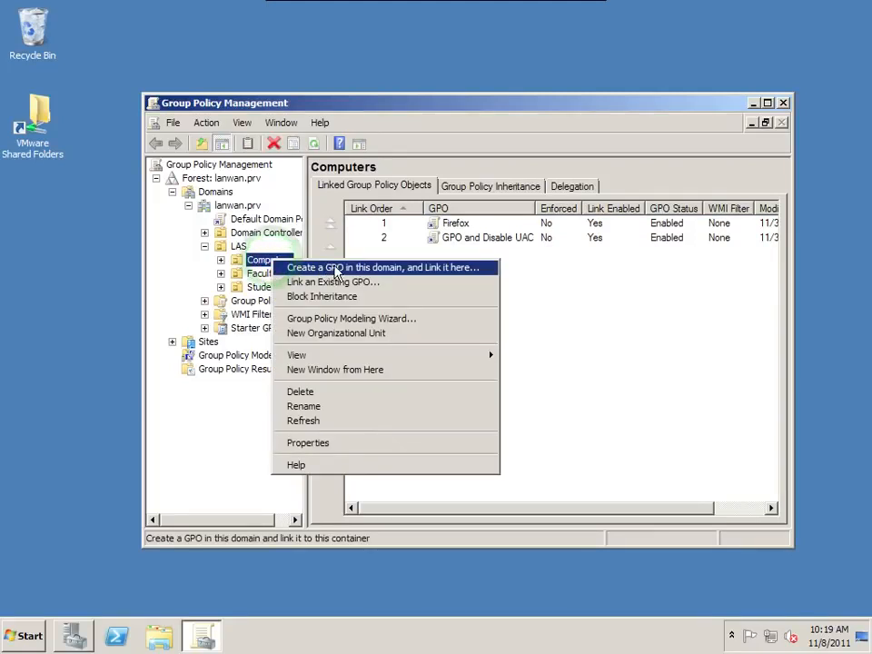
click(436, 269)
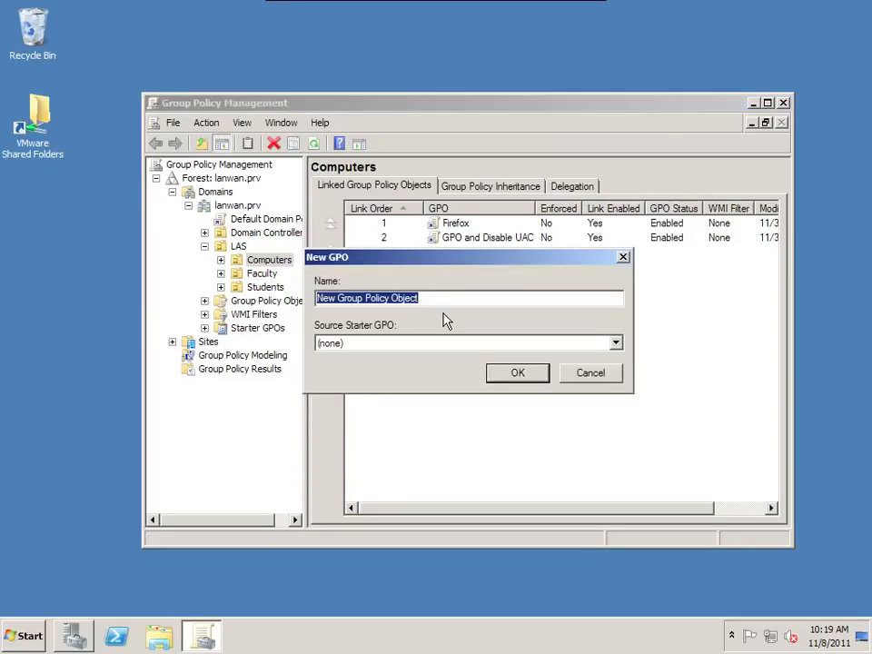
text(7-ZIP)
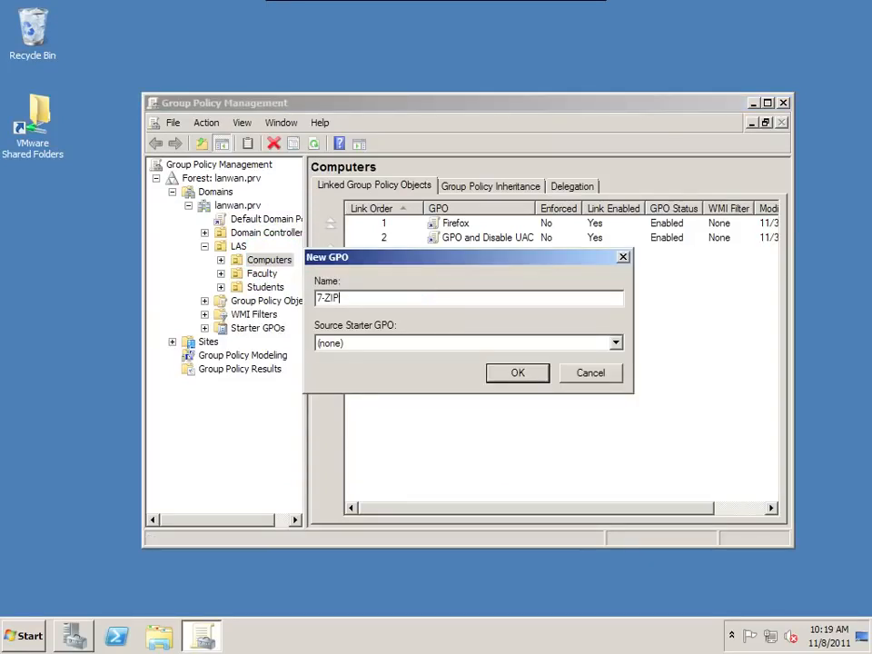
click(540, 378)
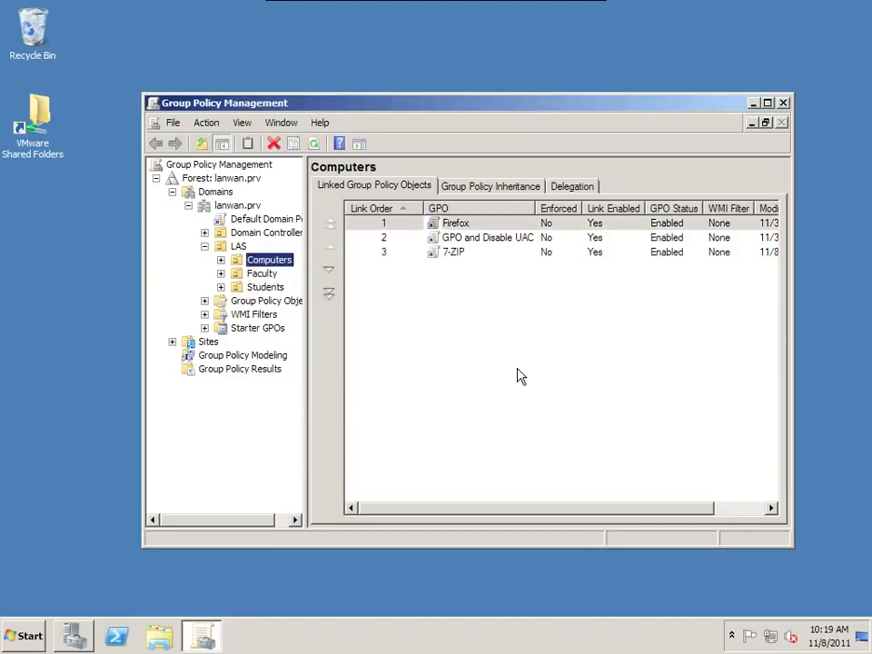
- Open the 7-ZIP GPO for editing and select Software installation under Computer Configuration Software Settings
right_click(467, 255)
click(481, 260)
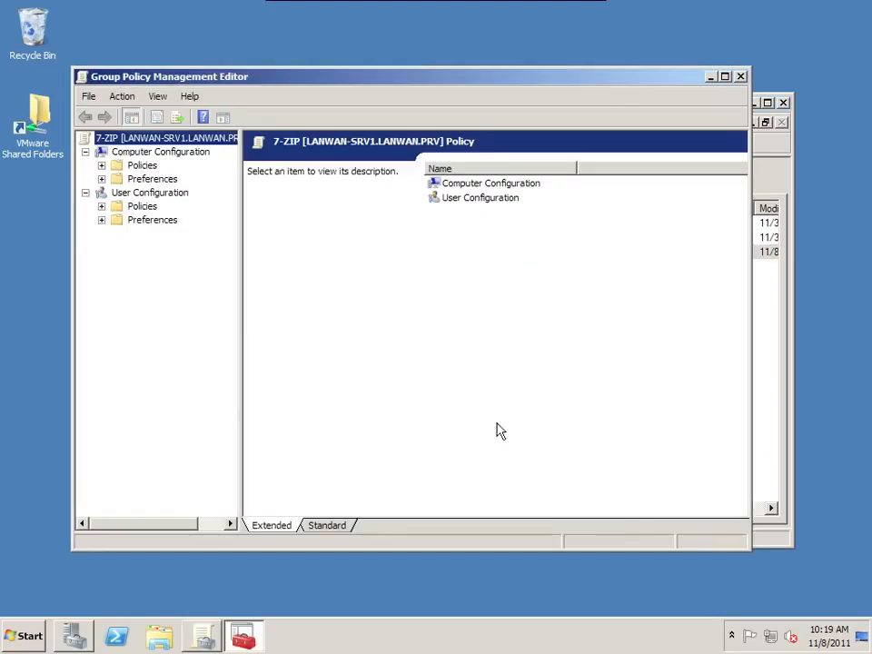
click(102, 166)
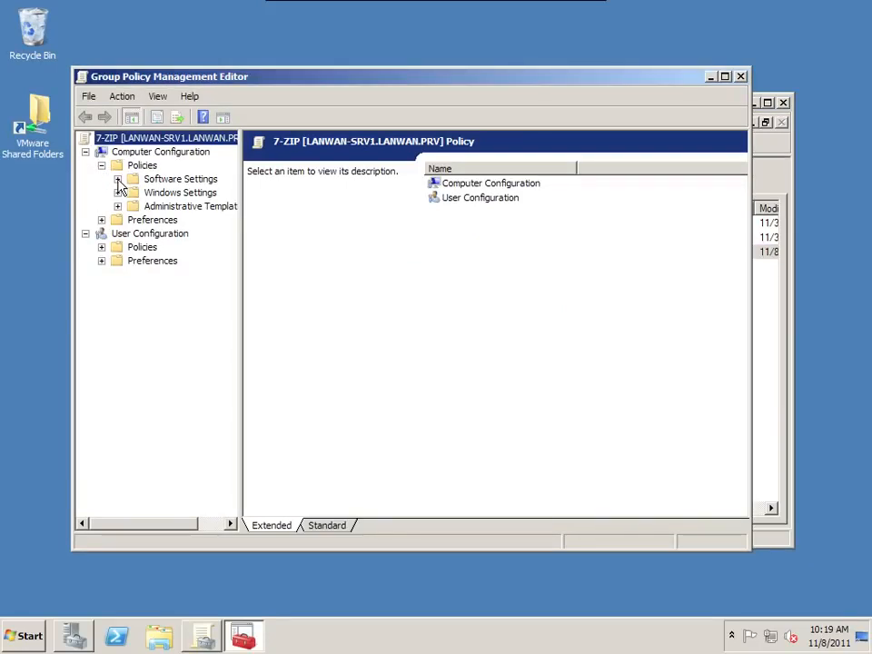
click(118, 181)
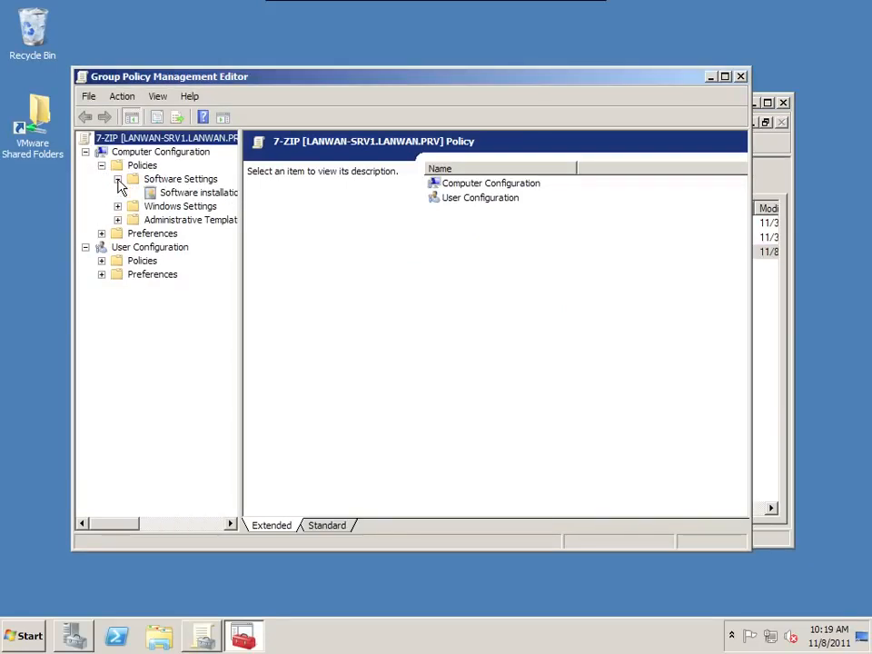
click(224, 197)
- Start adding a new package to the Software installation node of the 7-ZIP GPO
right_click(224, 196)
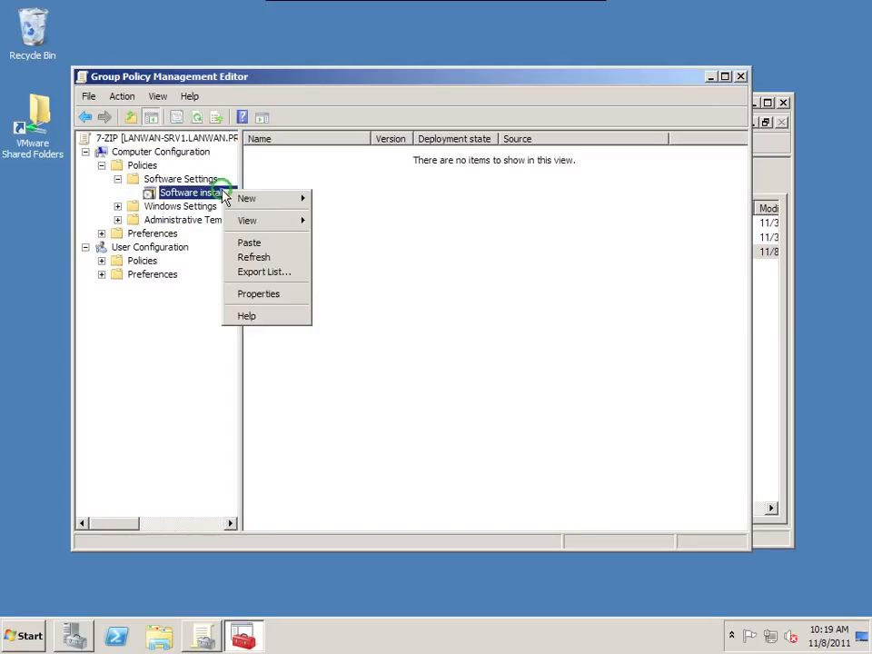
mouse_move(240, 201)
click(344, 200)
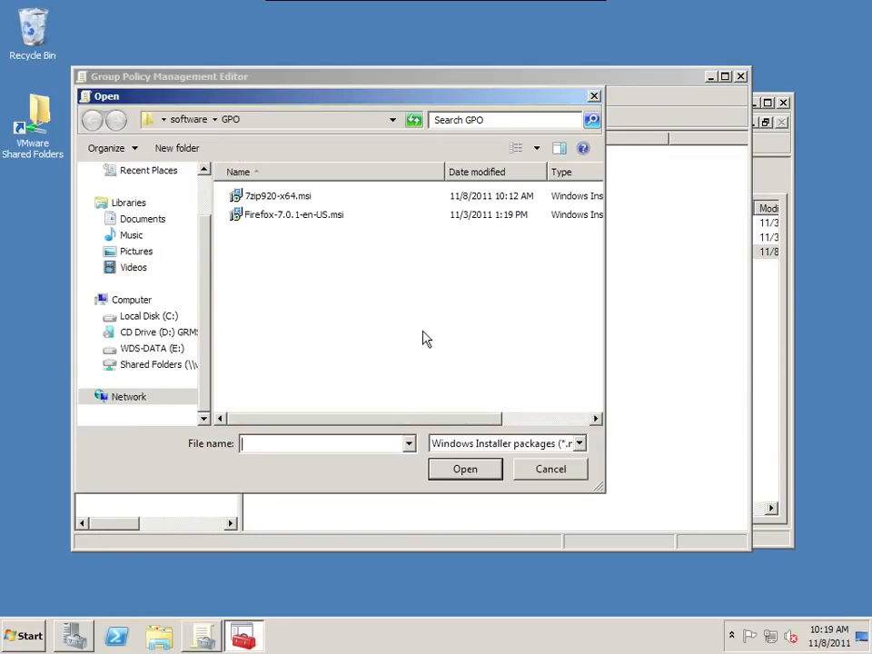
- Examine the dialog's folder path, browsing to the GPO folder on the WDS-DATA (E:) drive and then to Network
click(305, 127)
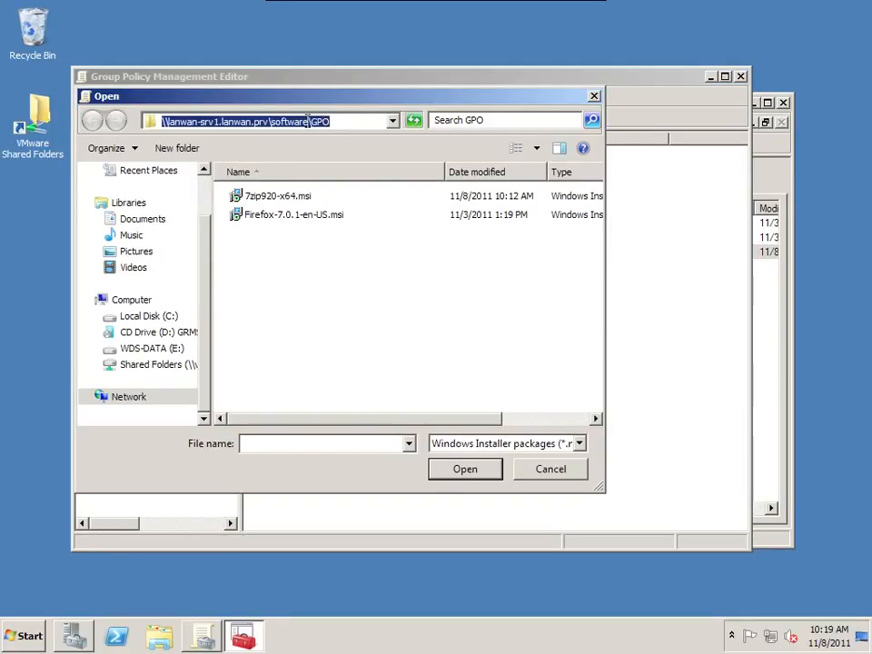
click(189, 123)
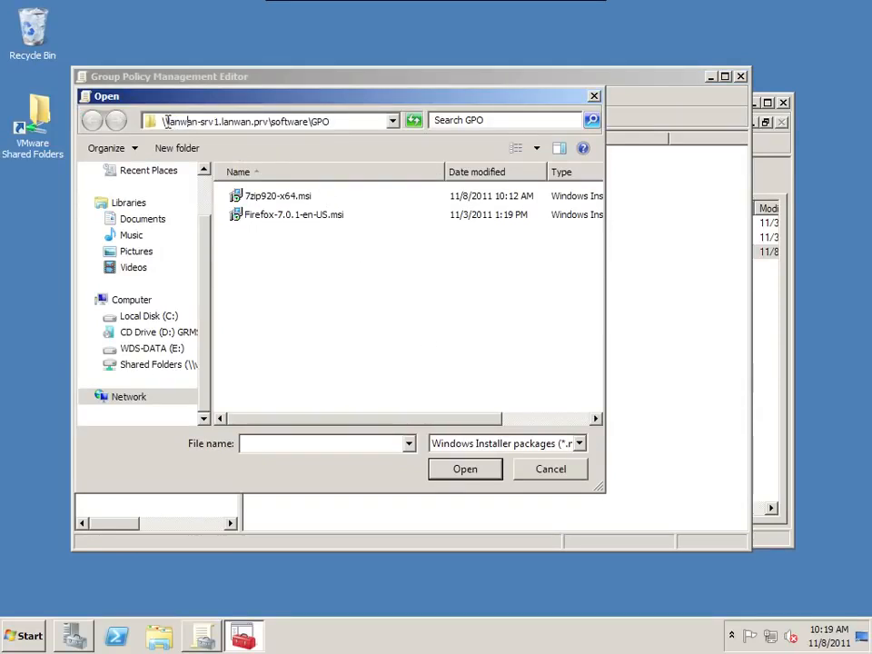
drag(167, 122, 336, 123)
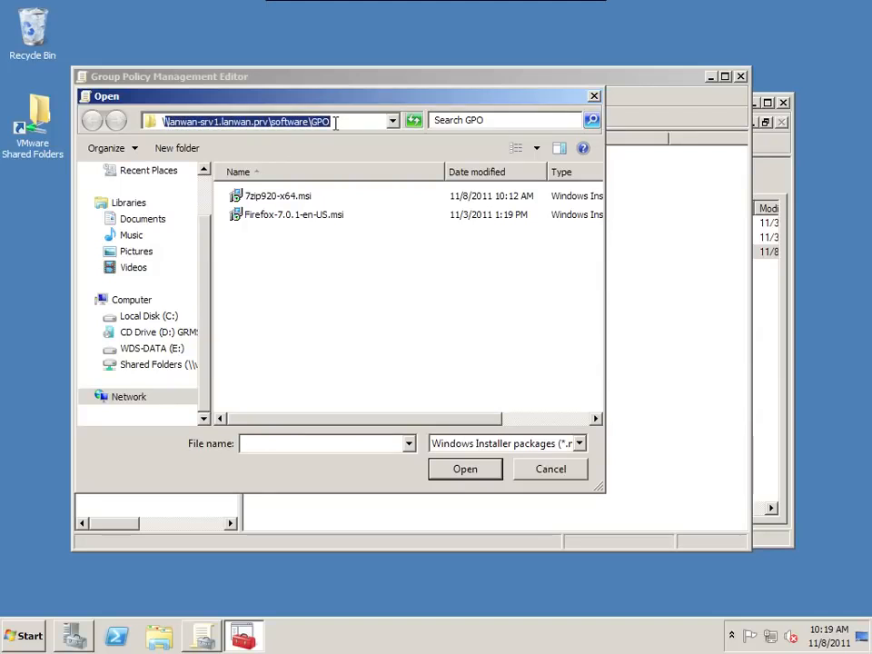
click(335, 123)
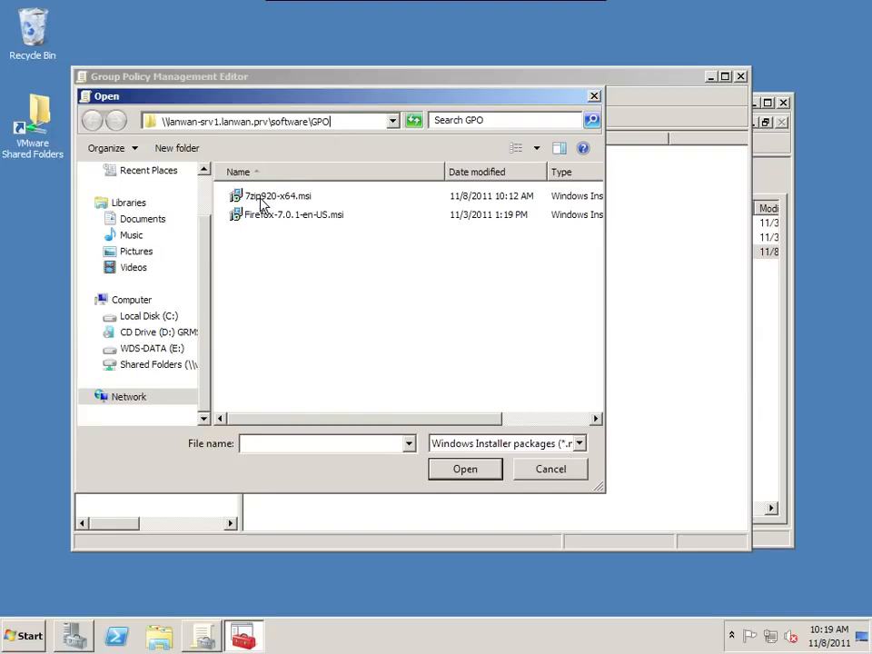
click(151, 350)
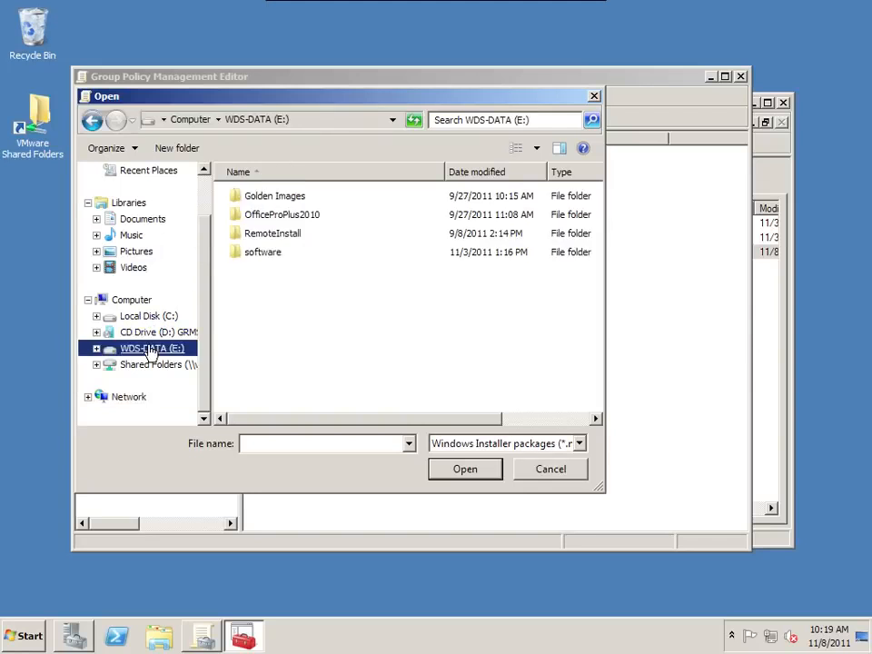
double_click(270, 253)
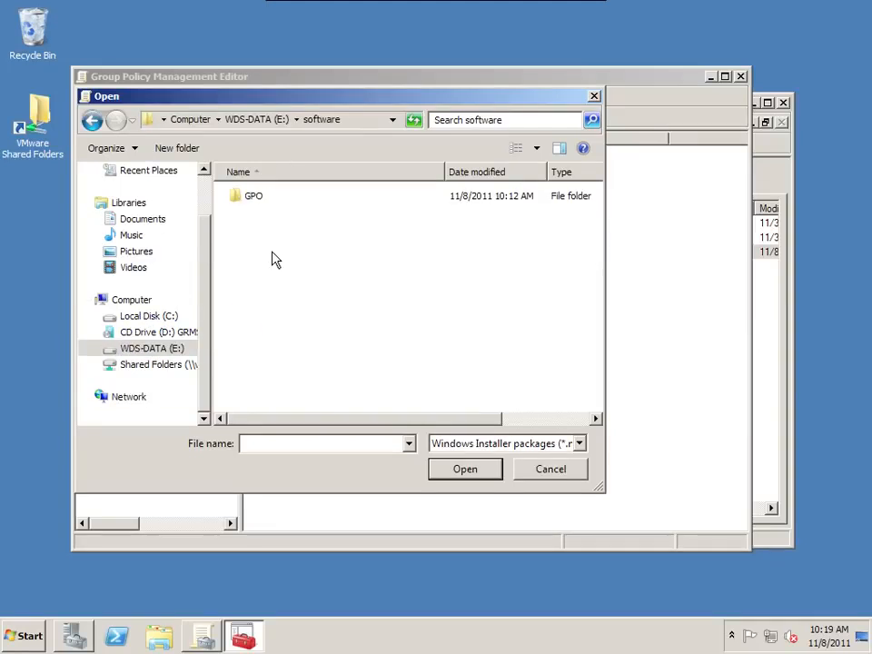
double_click(256, 197)
click(360, 124)
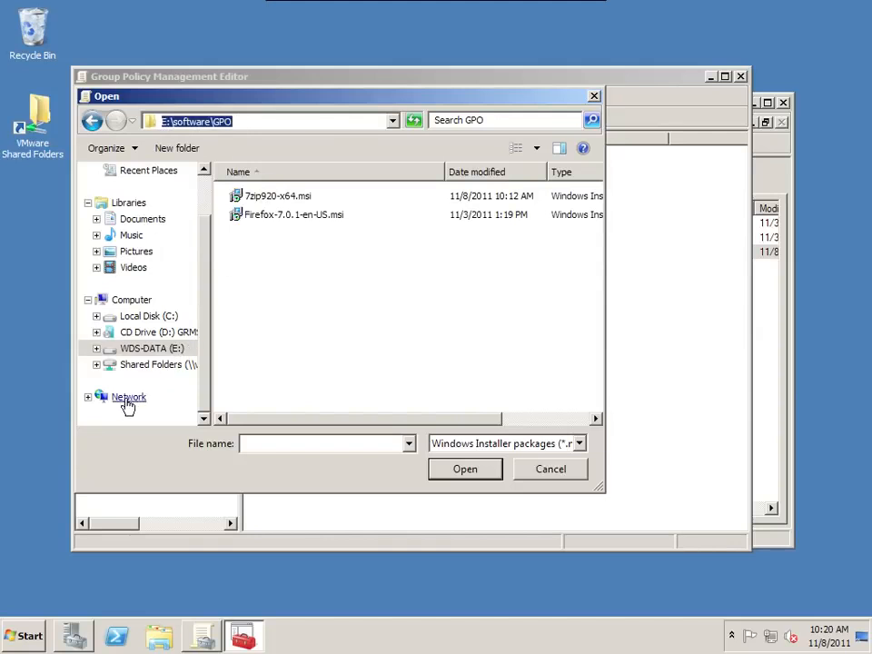
click(90, 399)
click(127, 401)
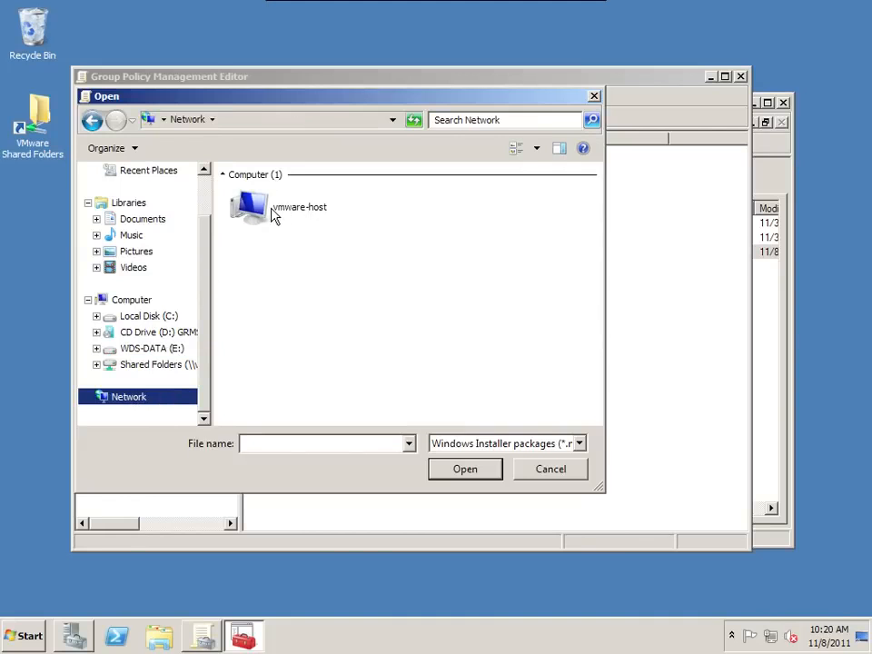
- Browse to \\lanwan-srv1.lanwan.prv\software\GPO and add 7zip920-x64.msi as an Assigned package
click(282, 125)
text(\\l)
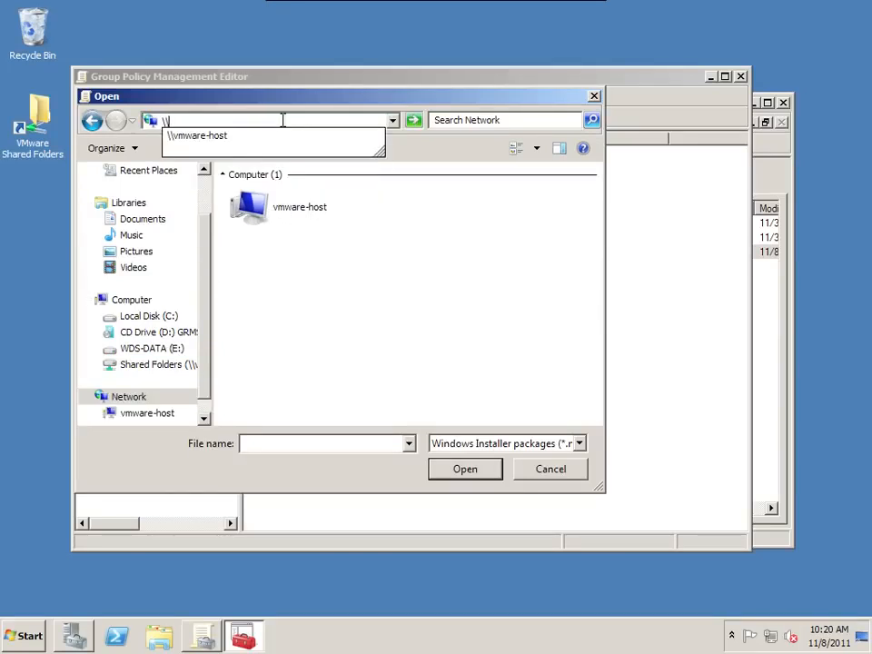
text(anwan-srv1.lanwan.p)
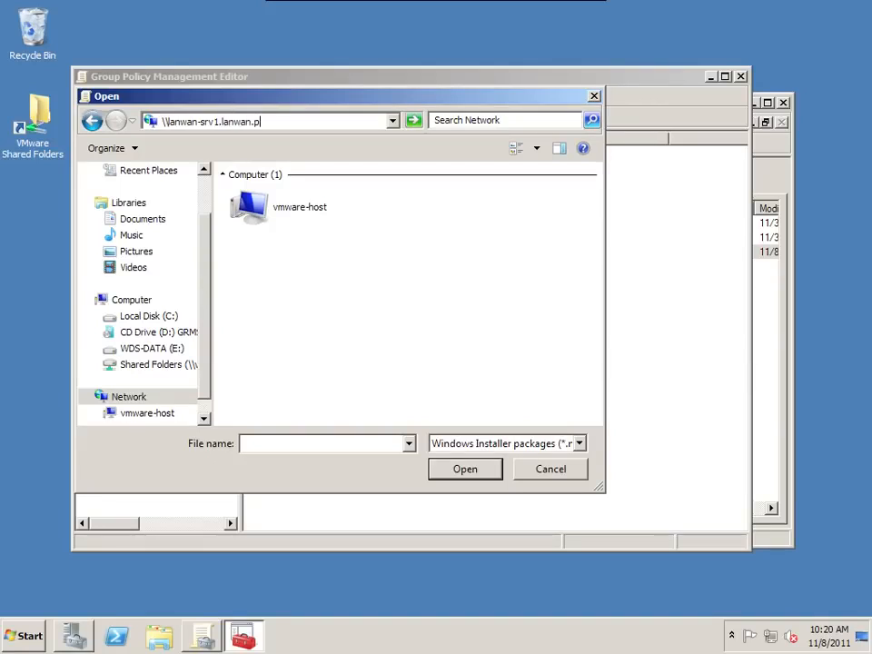
text(\)
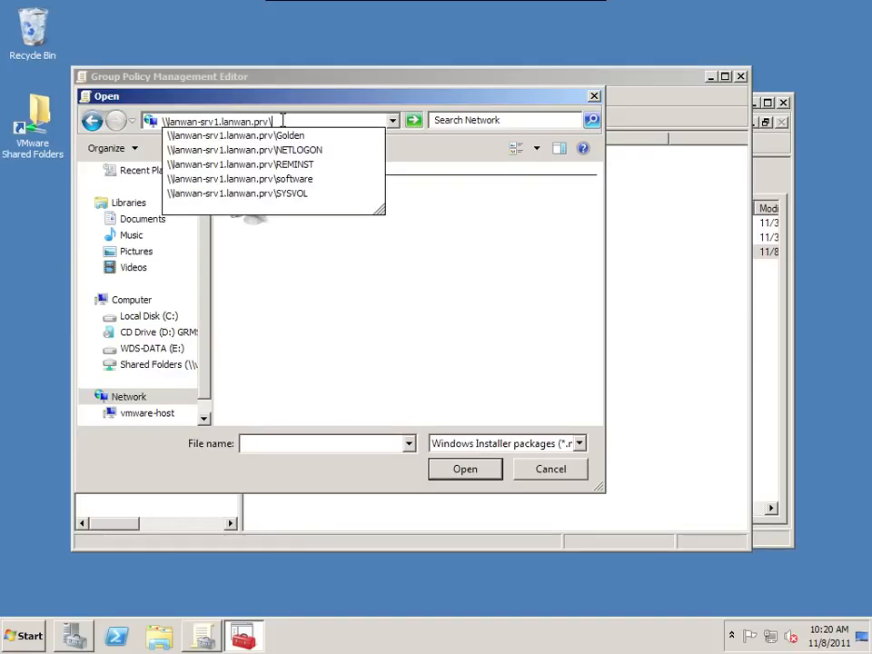
click(292, 180)
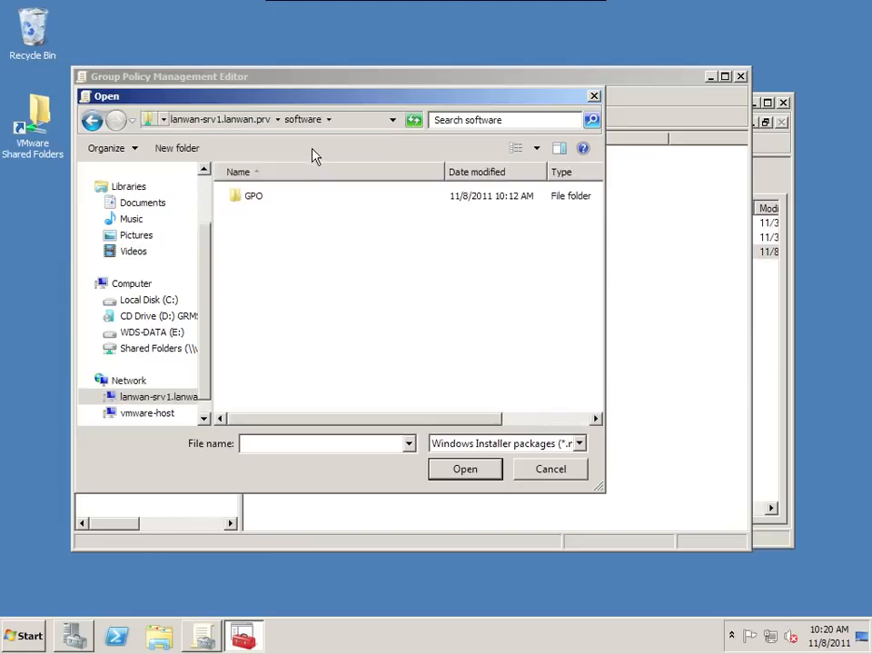
double_click(248, 199)
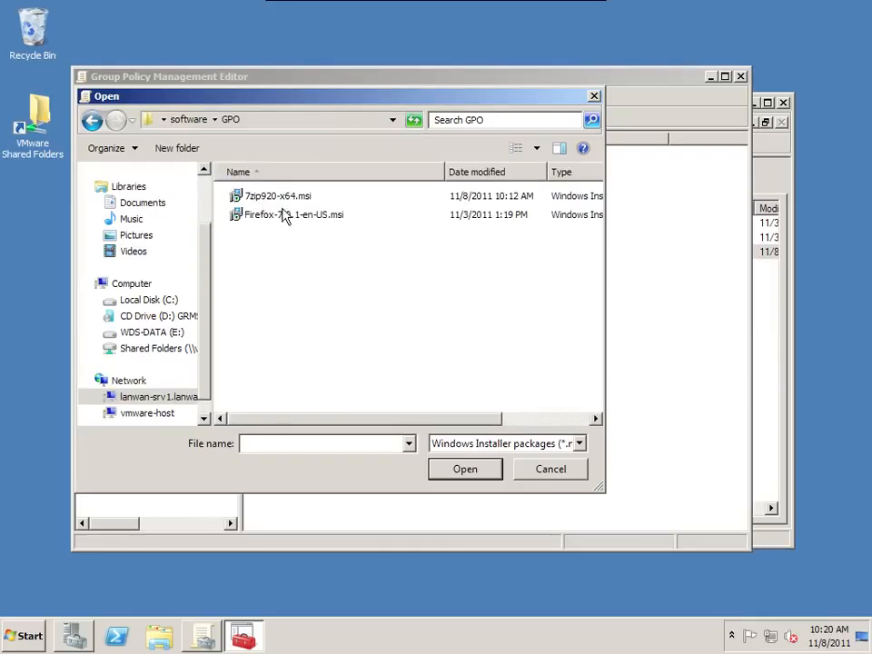
click(277, 196)
click(308, 123)
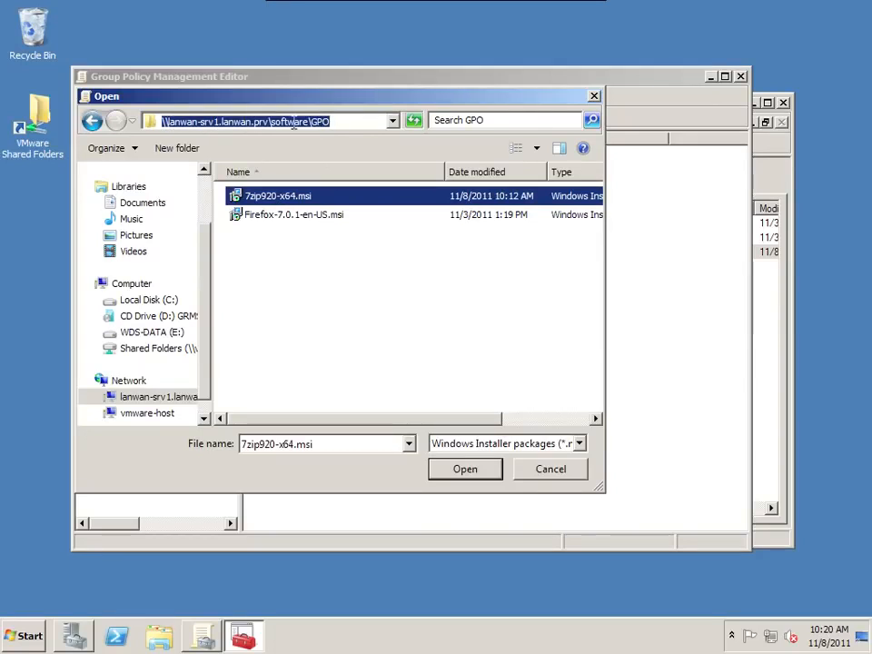
click(288, 202)
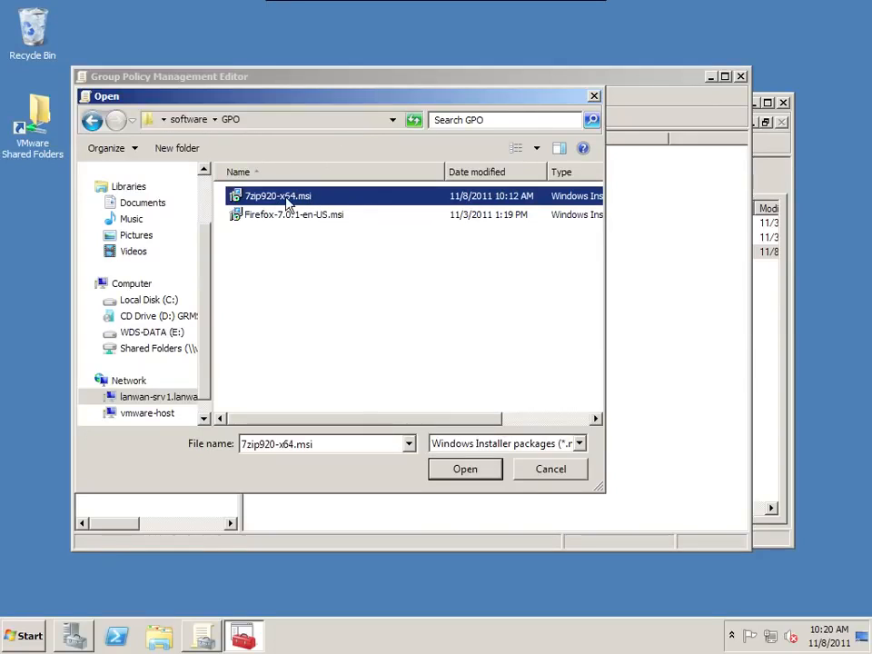
click(478, 477)
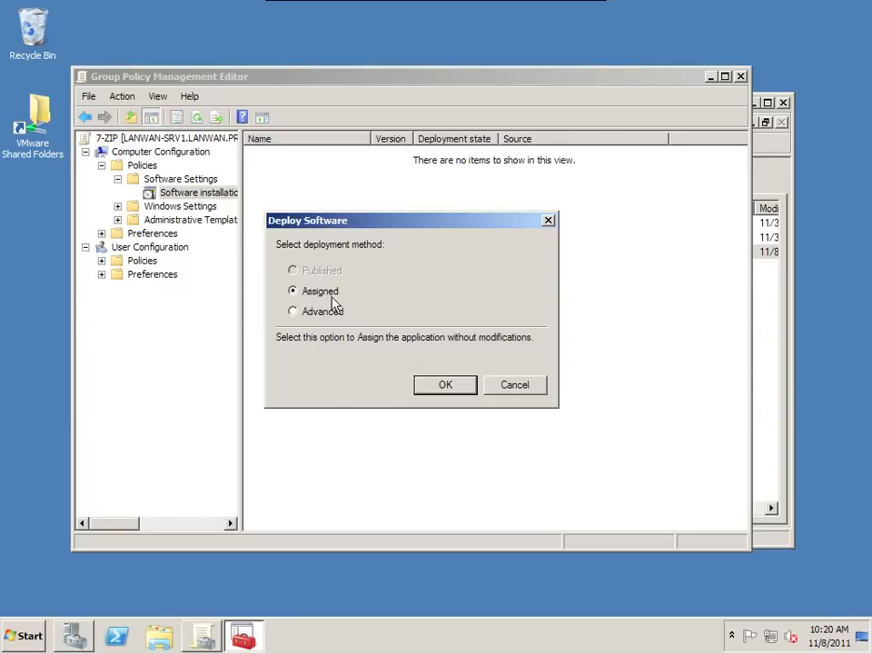
click(446, 386)
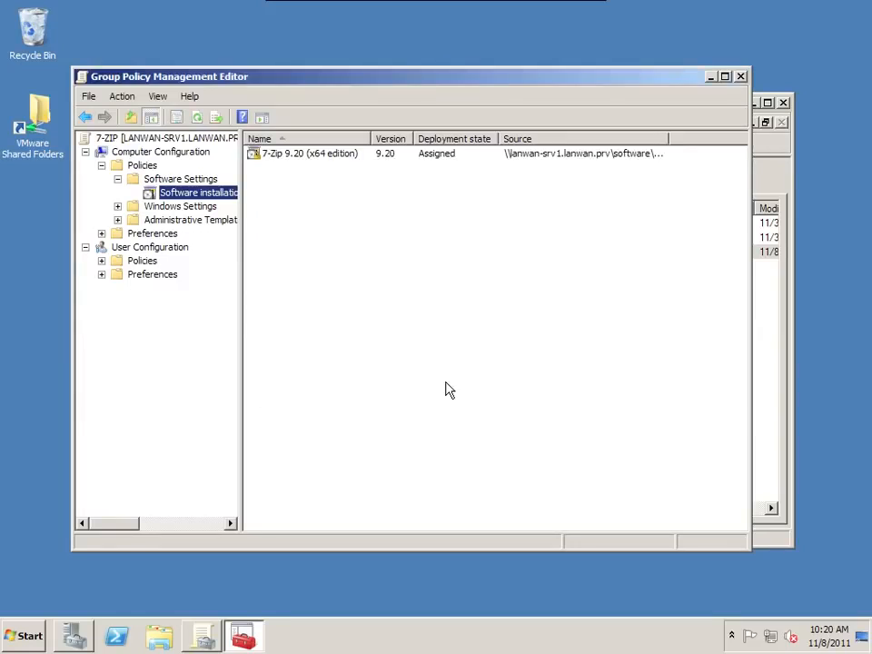
- Widen the Source column to view the package's full network path, then close the editor
click(306, 157)
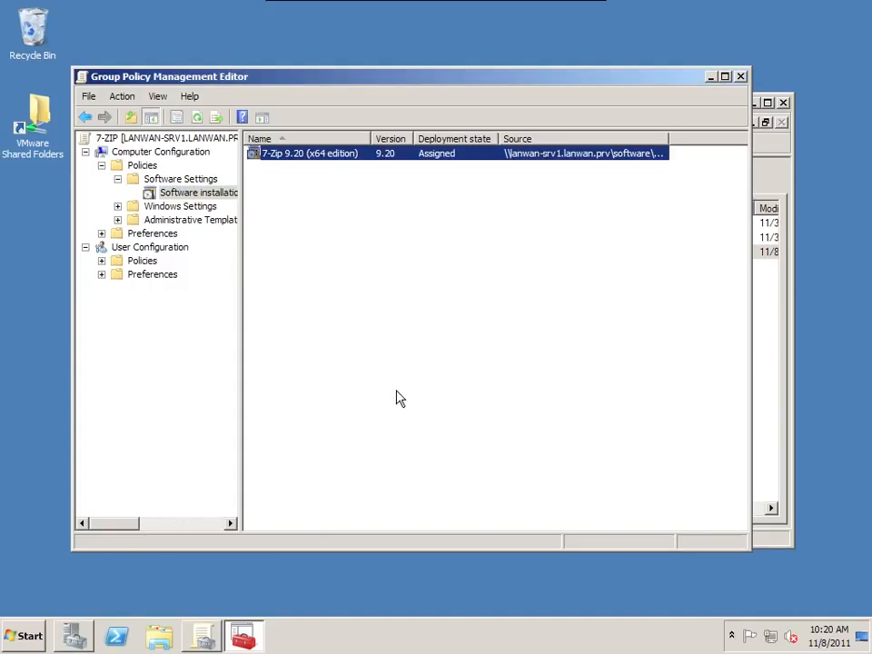
double_click(668, 138)
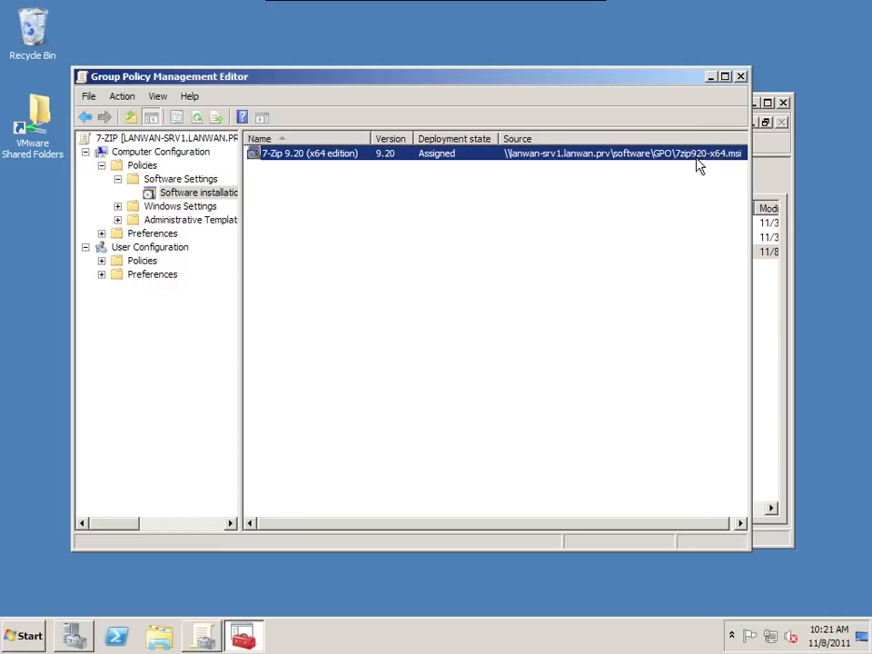
double_click(82, 78)
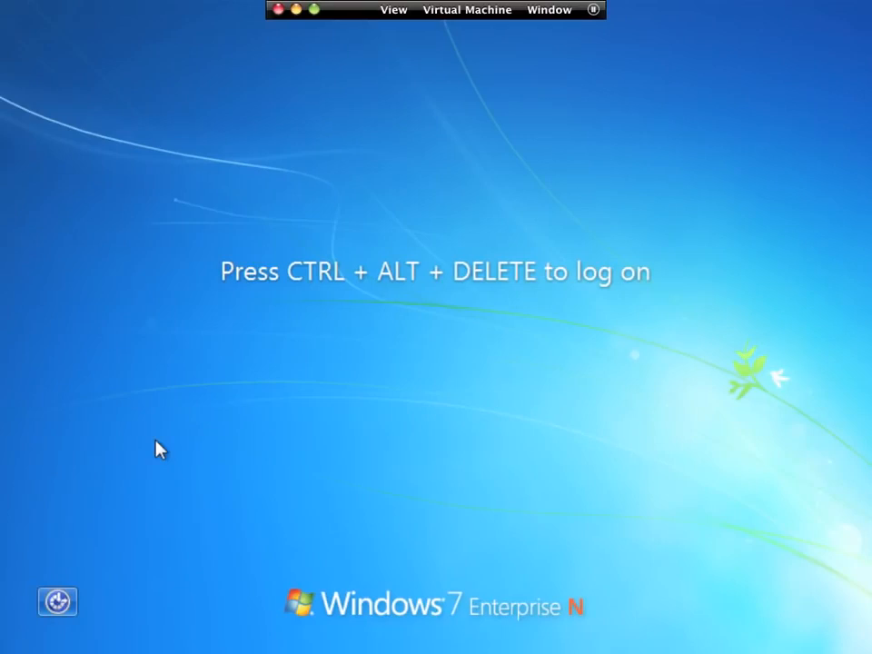
- Log on to the Windows 7 client with the domain test account's password, retrying after the first attempt
key(ctrl+alt+Delete)
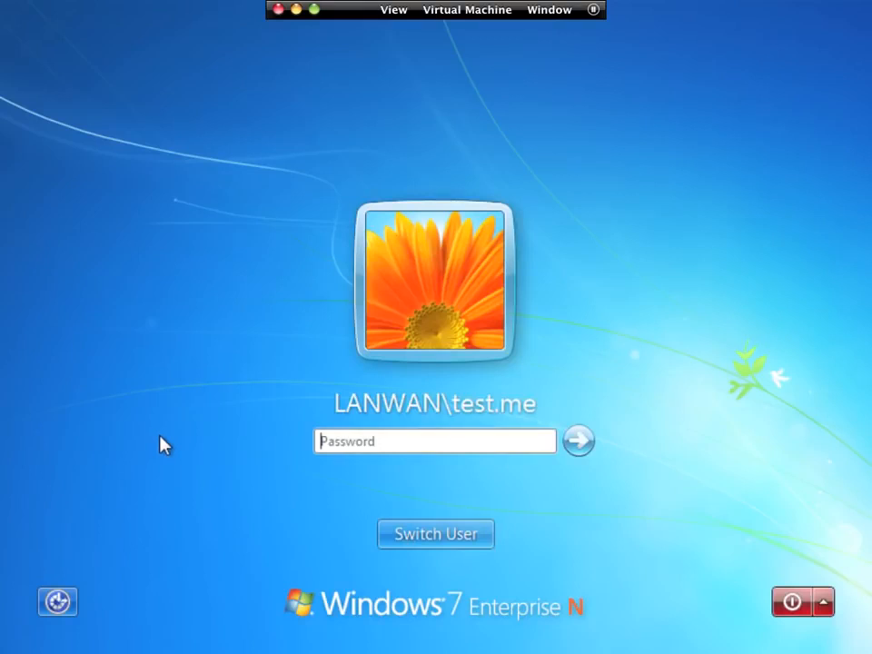
text(**********)
key(Return)
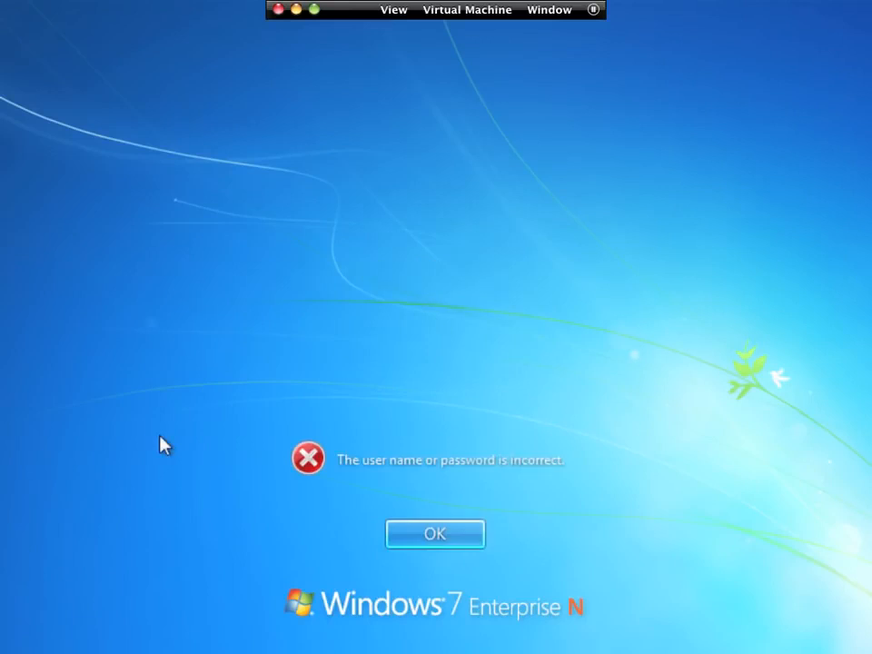
key(Return)
text(********)
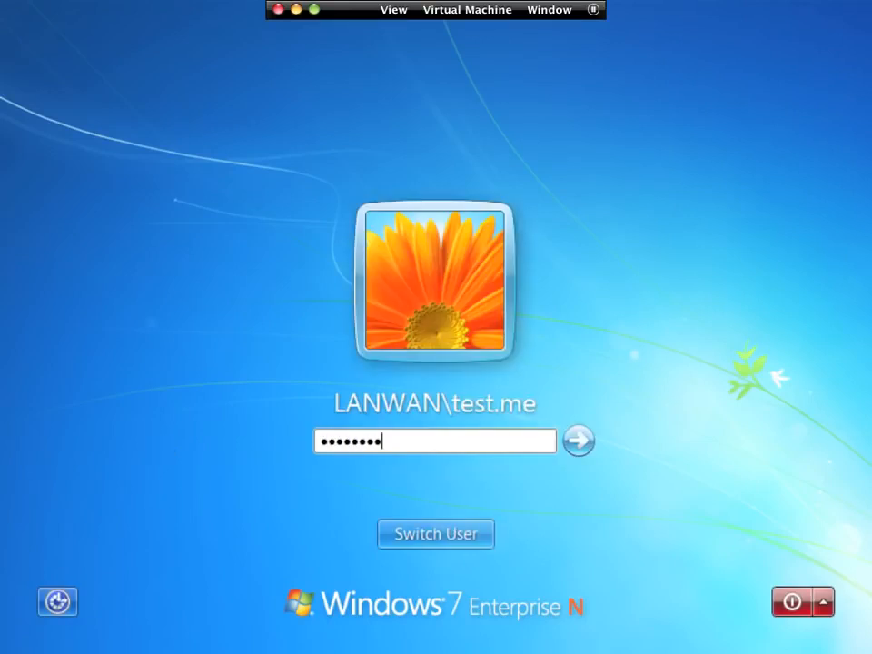
key(Return)
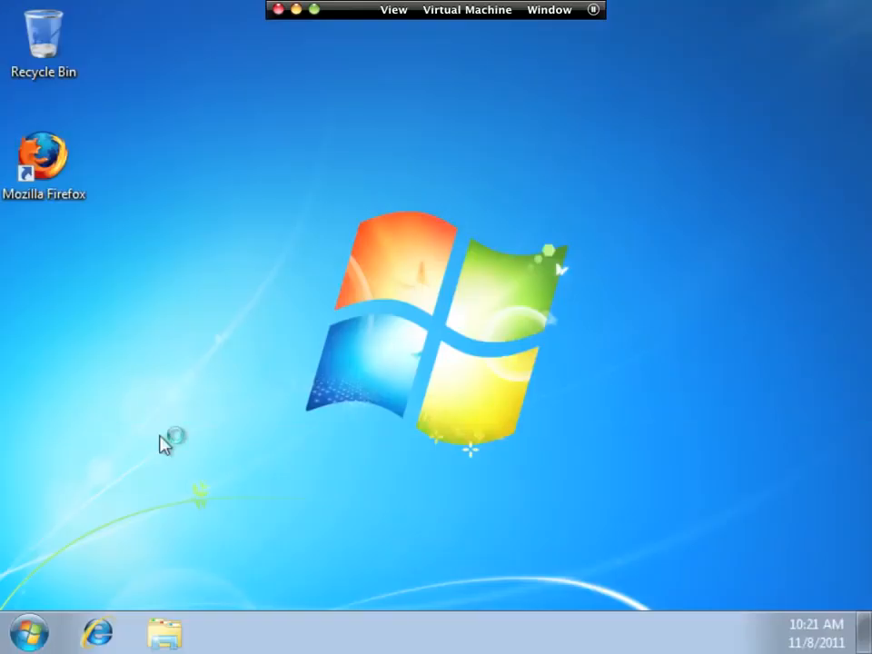
- Open a Command Prompt by searching for cmd in the Start menu
click(31, 631)
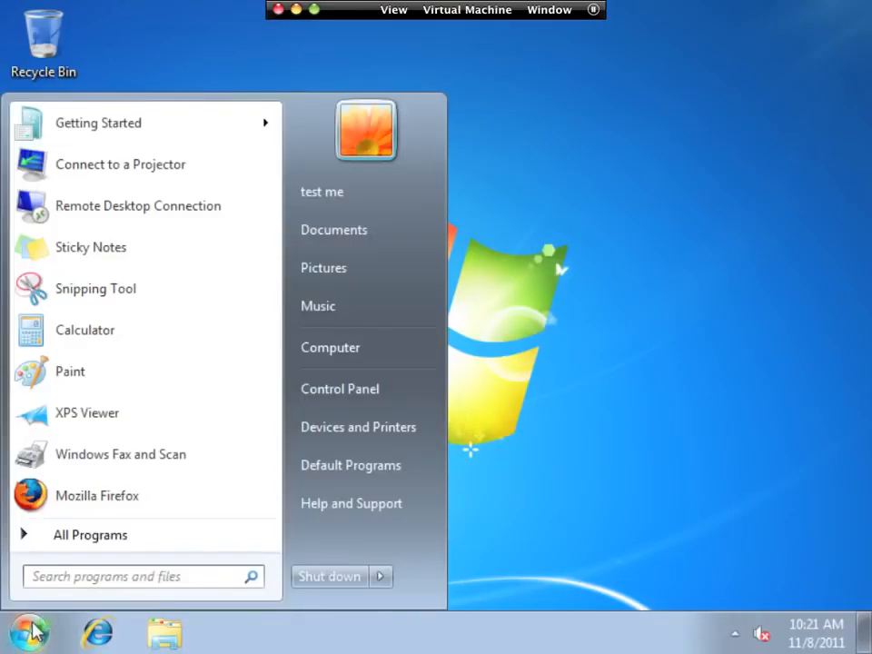
text(cmd)
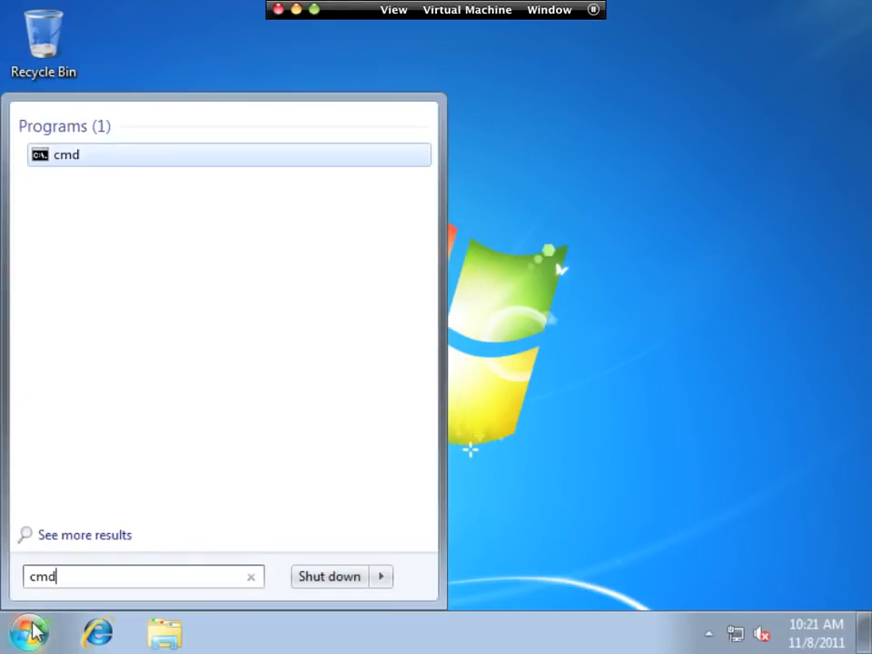
key(Return)
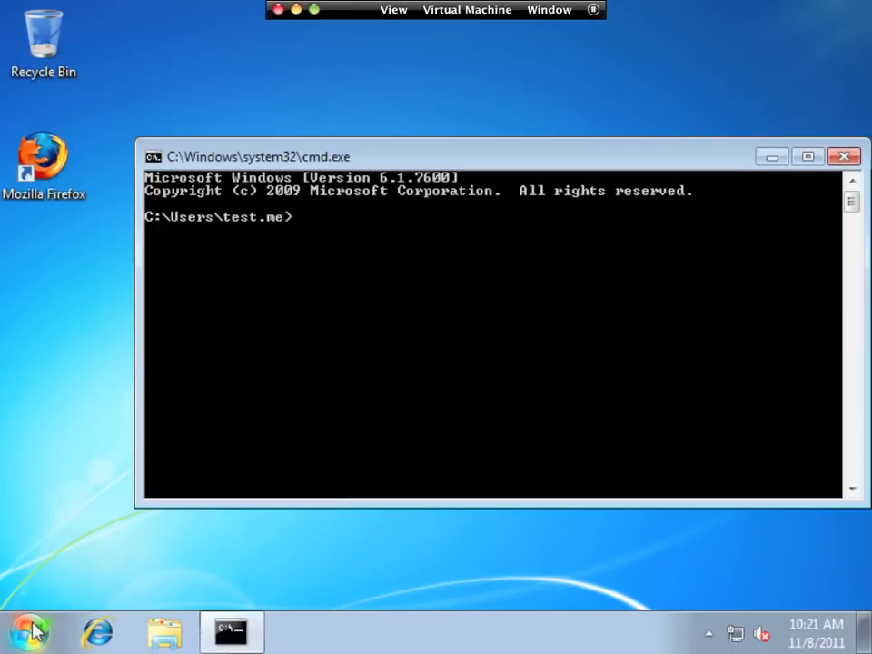
- Run gpupdate /force and answer y to restart the computer
text(gp)
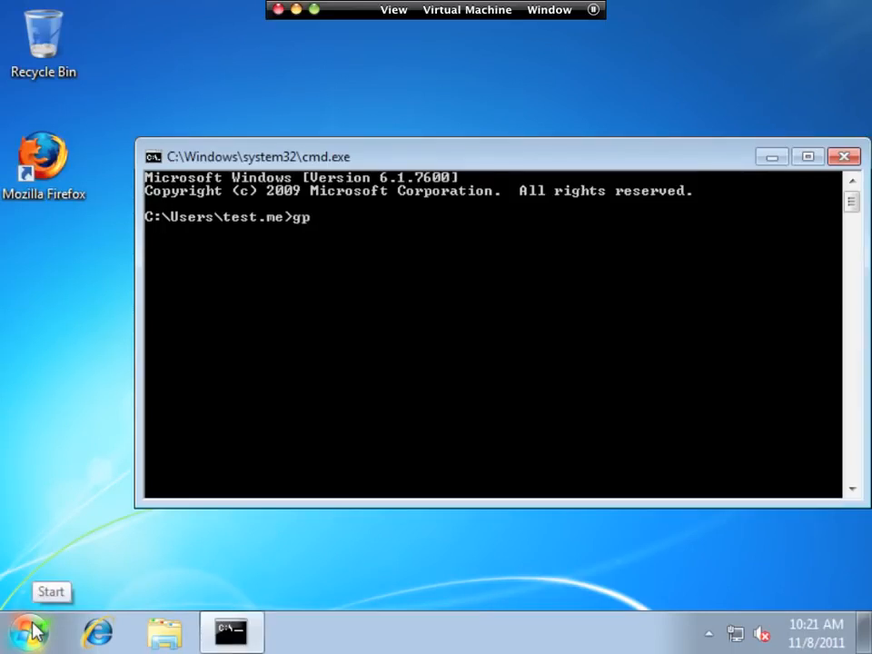
text(update /force)
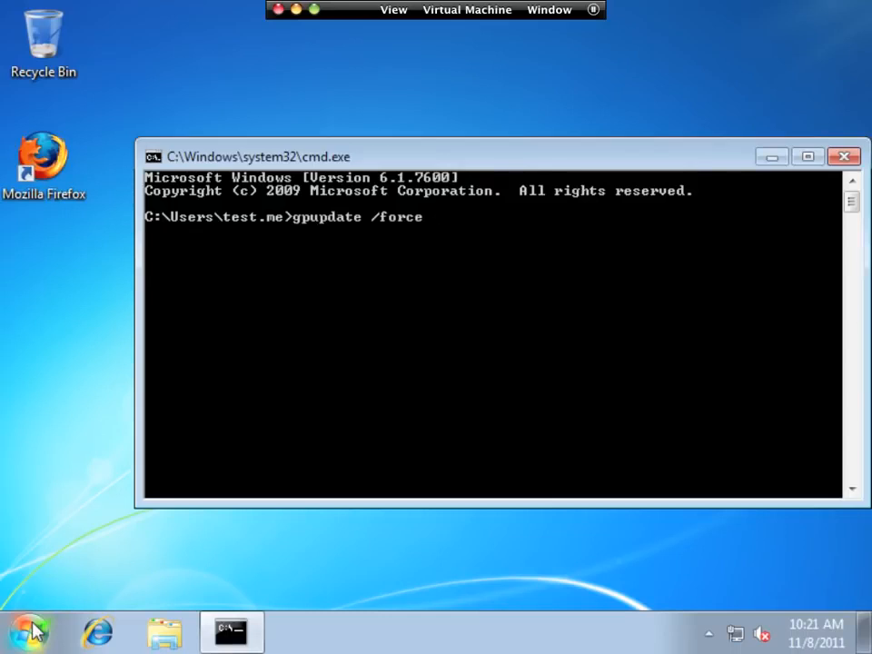
key(Return)
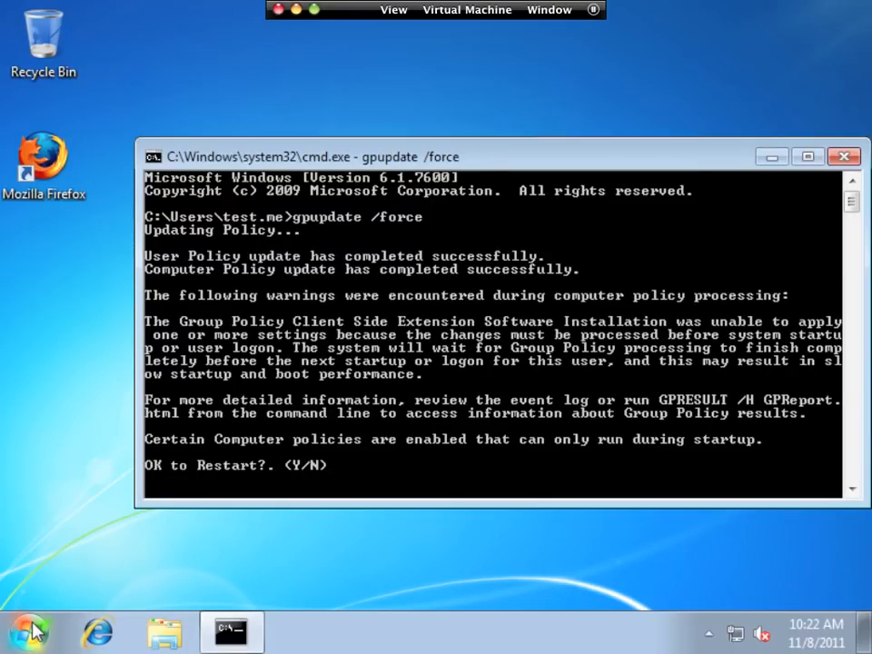
text(y)
key(Return)
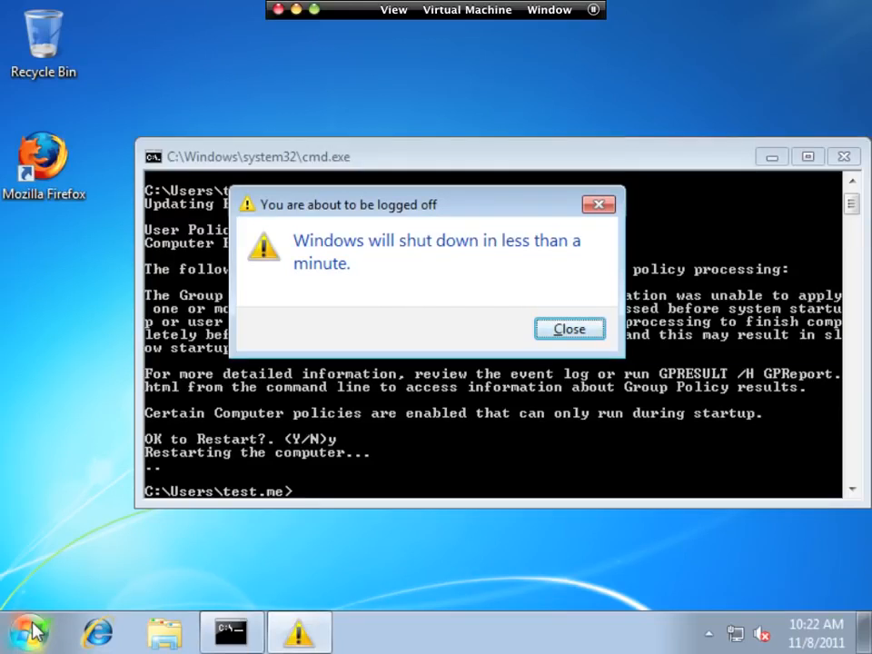
- Close the logoff warning dialog
click(33, 634)
click(75, 535)
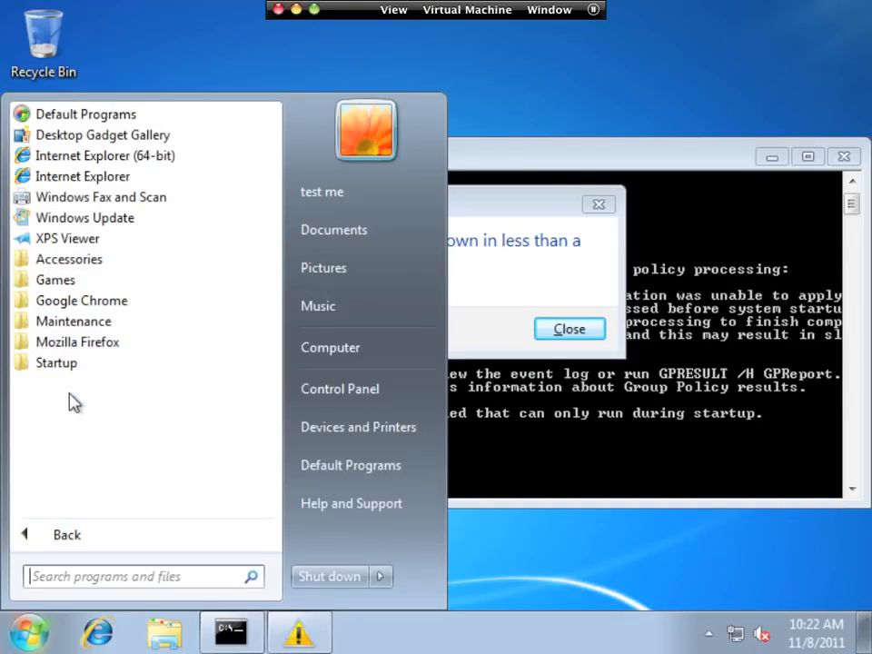
click(547, 328)
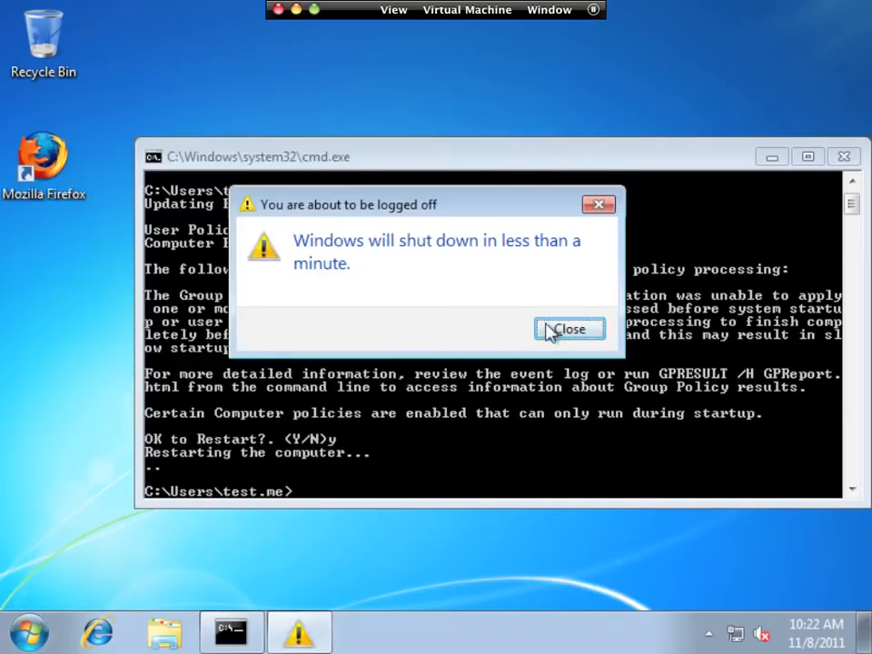
- Dismiss the shutdown warning and let the Windows 7 client restart
click(569, 329)
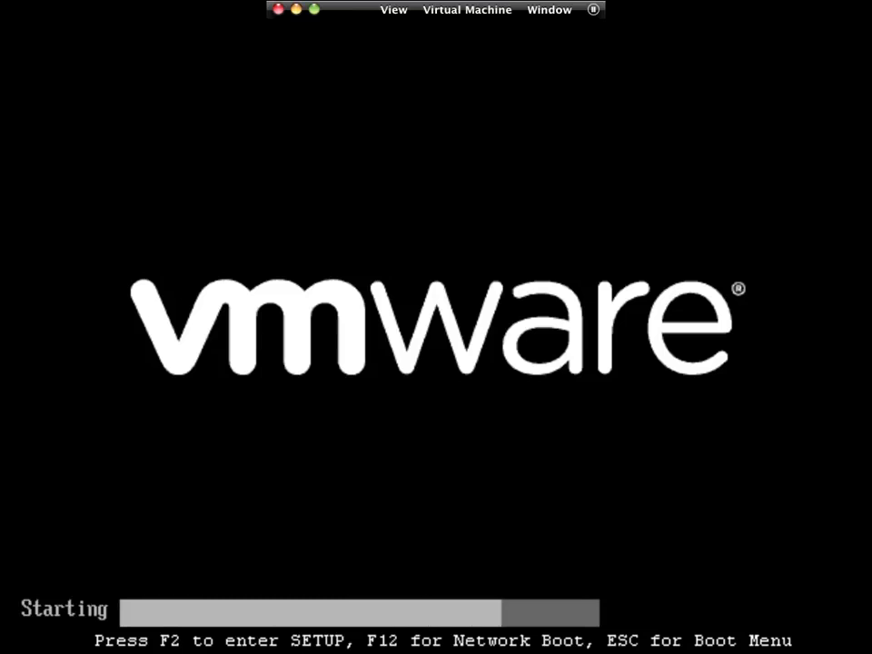
key(Escape)
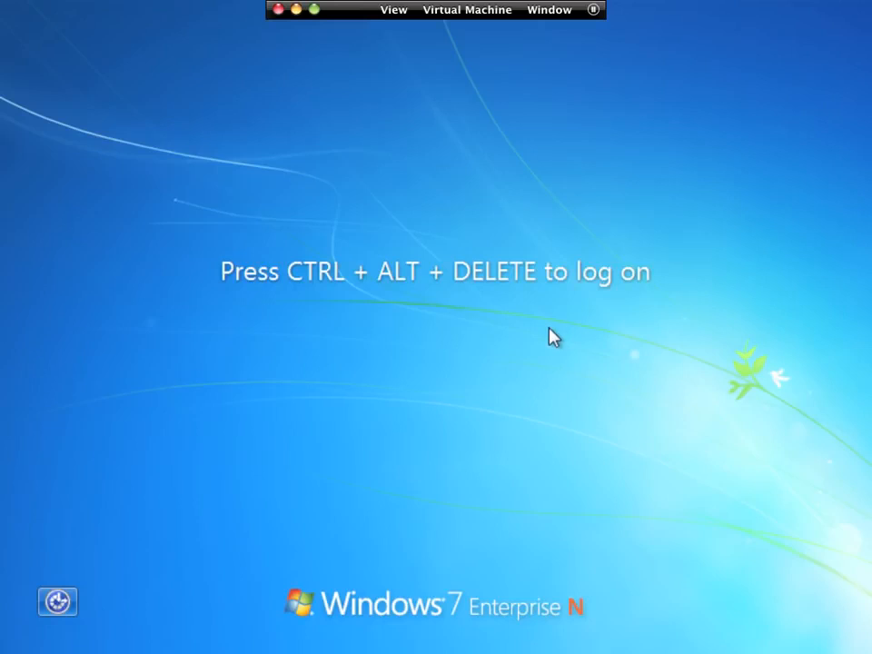
click(558, 10)
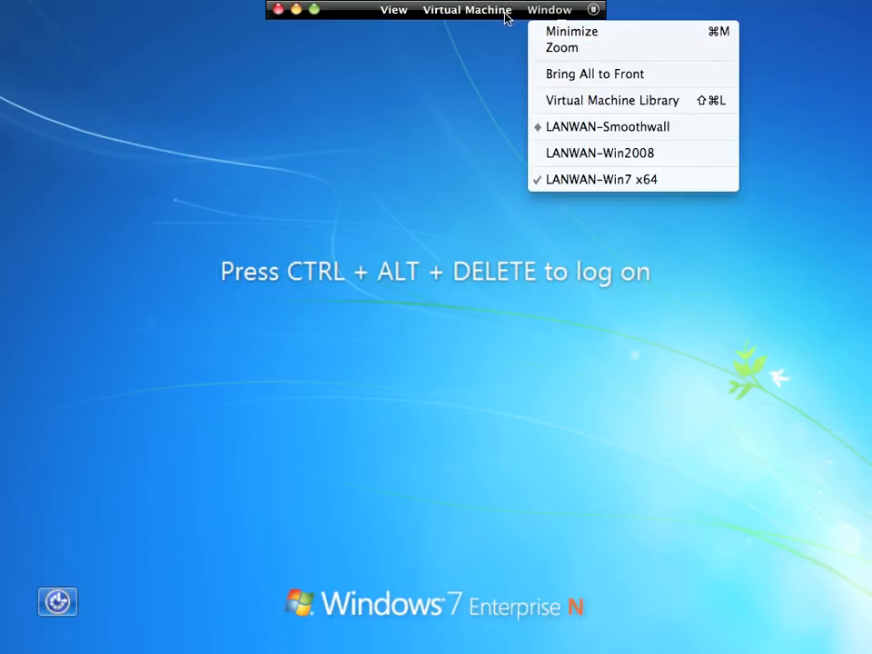
click(391, 10)
click(385, 10)
click(388, 13)
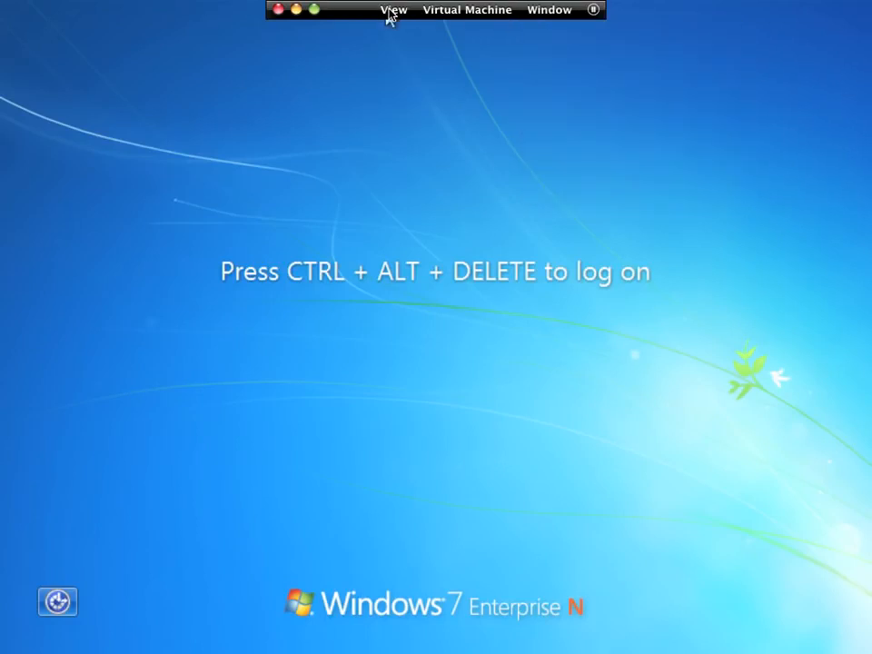
click(390, 14)
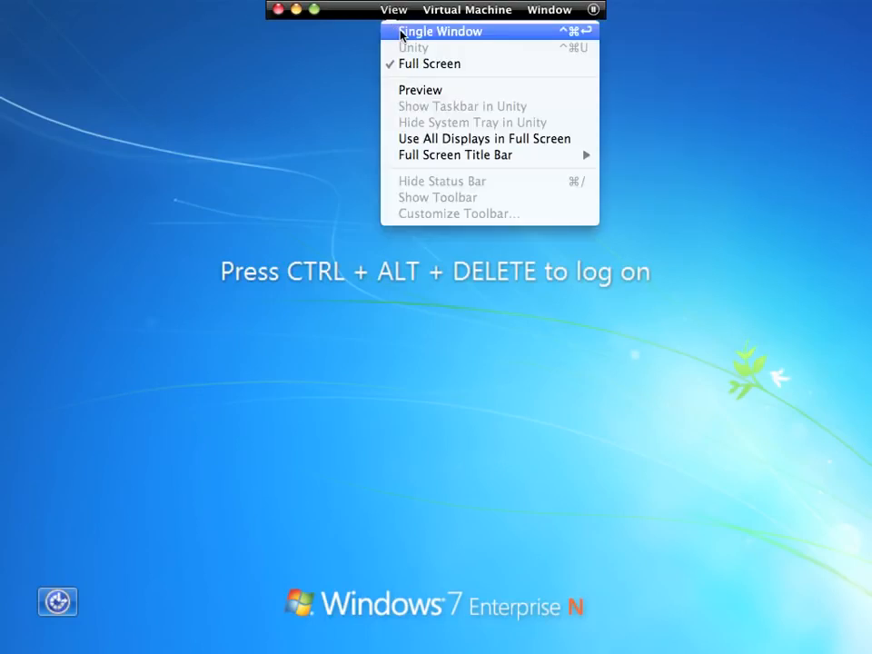
click(400, 33)
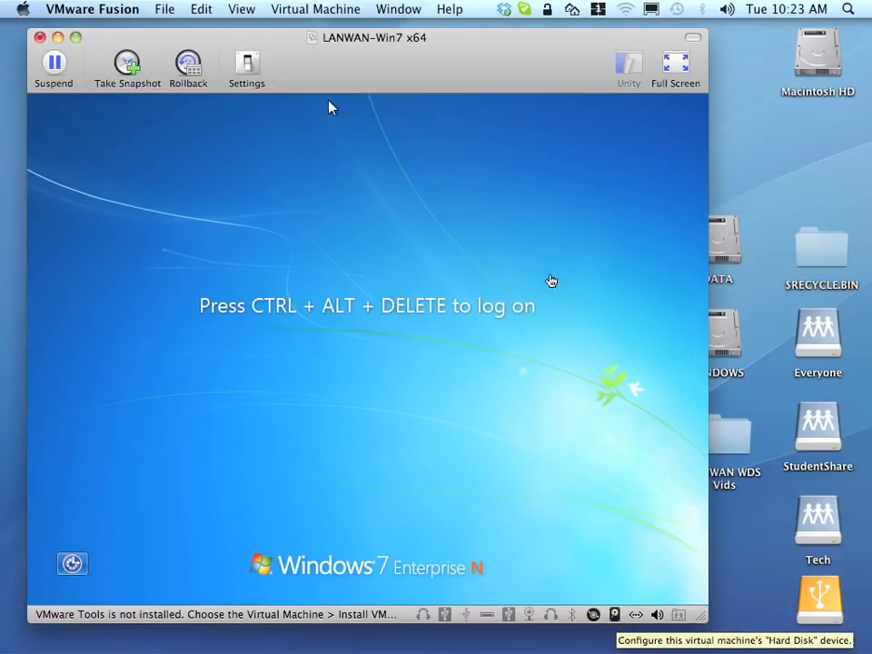
click(679, 69)
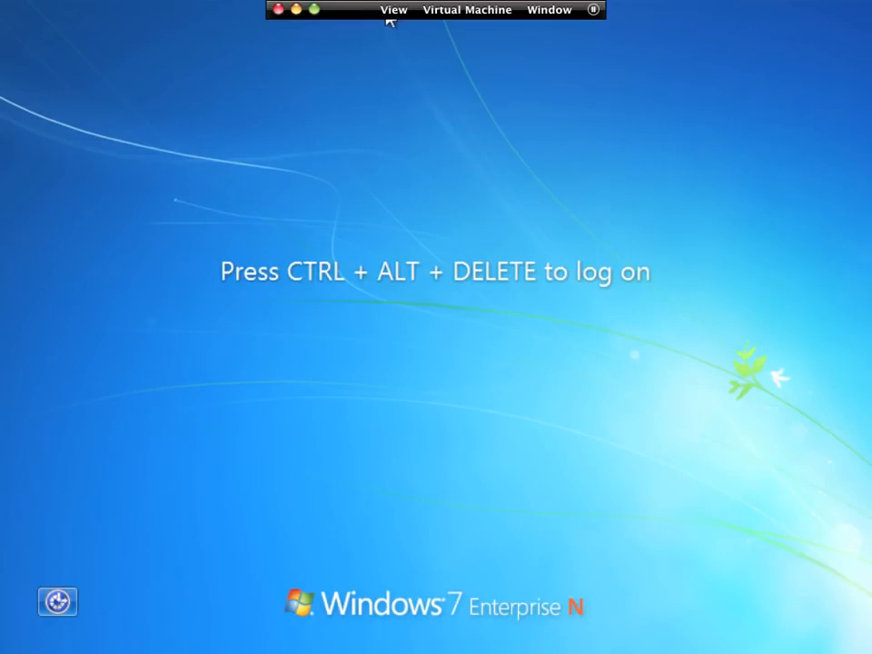
click(282, 222)
click(482, 14)
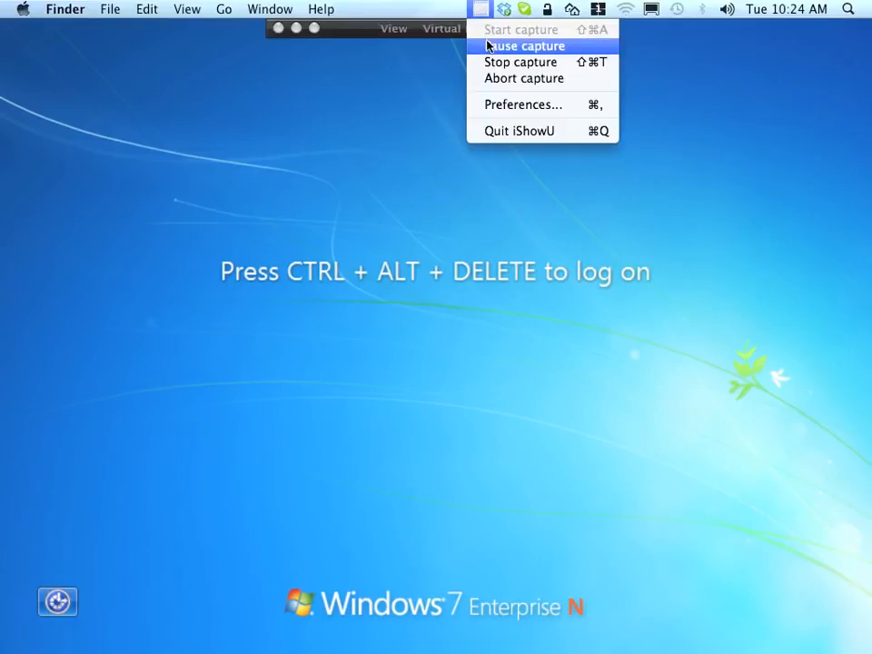
click(487, 44)
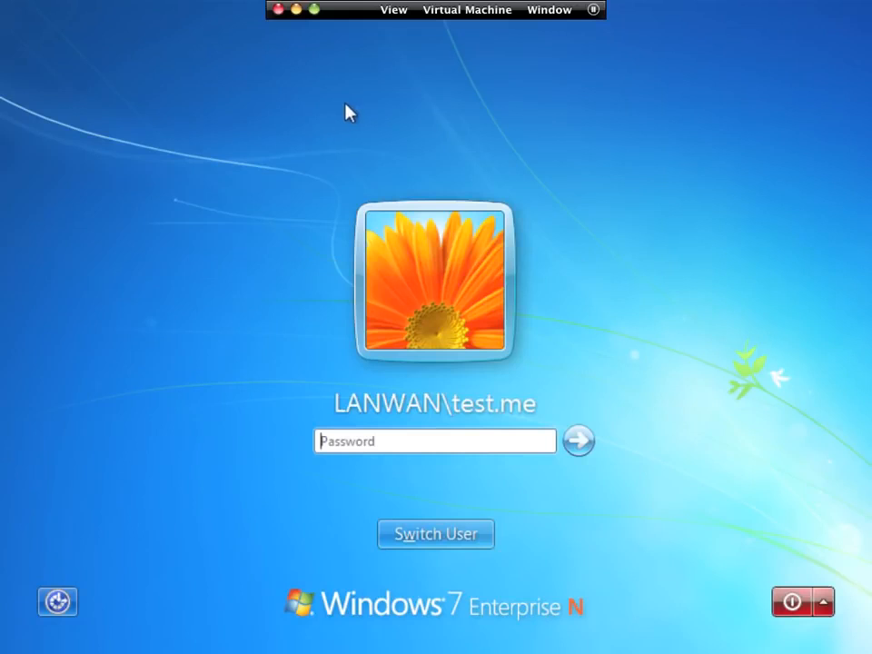
- Log on to the client as the domain test account by entering its password
text(**********)
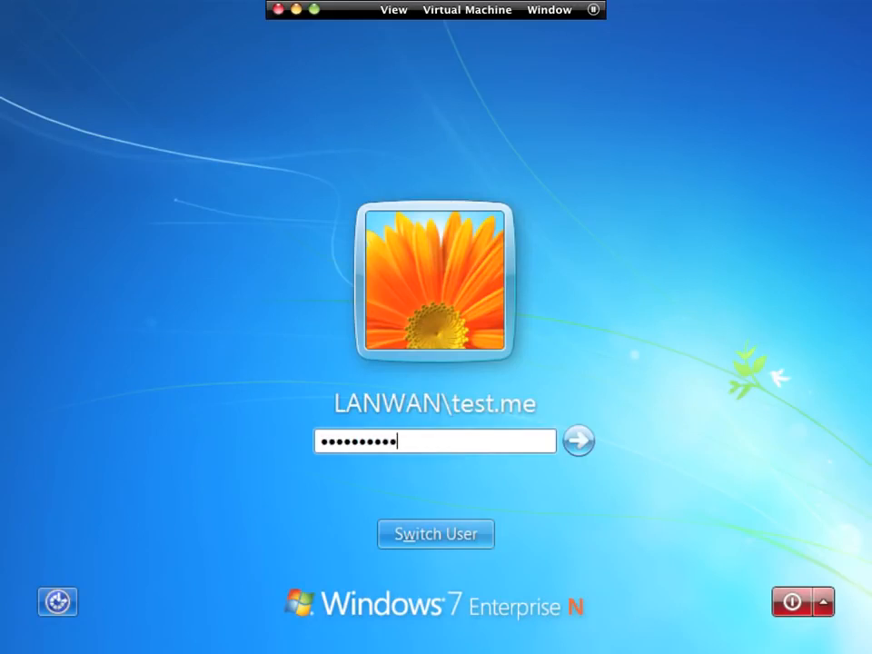
key(Return)
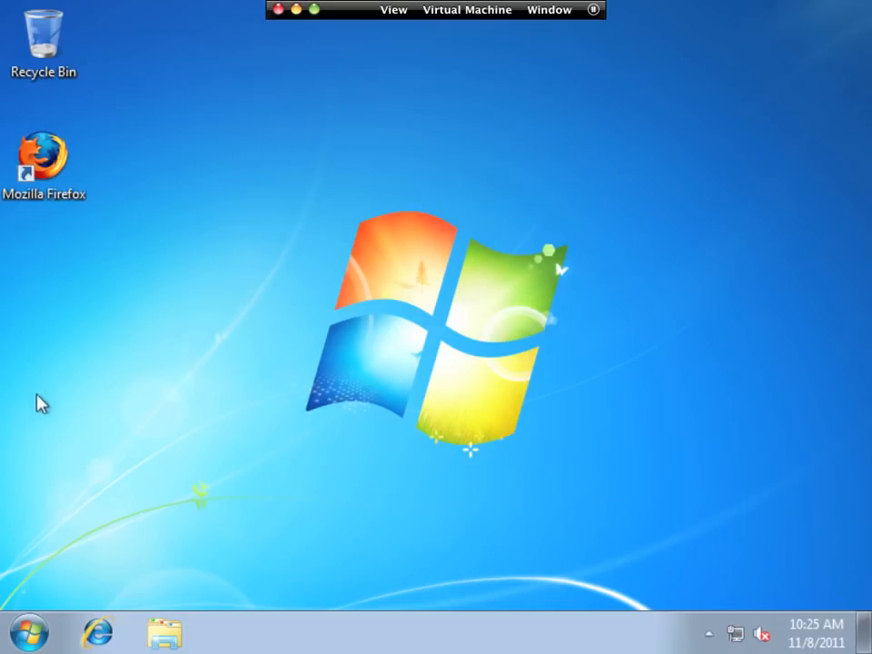
- Launch 7-Zip File Manager from the Start menu
click(32, 636)
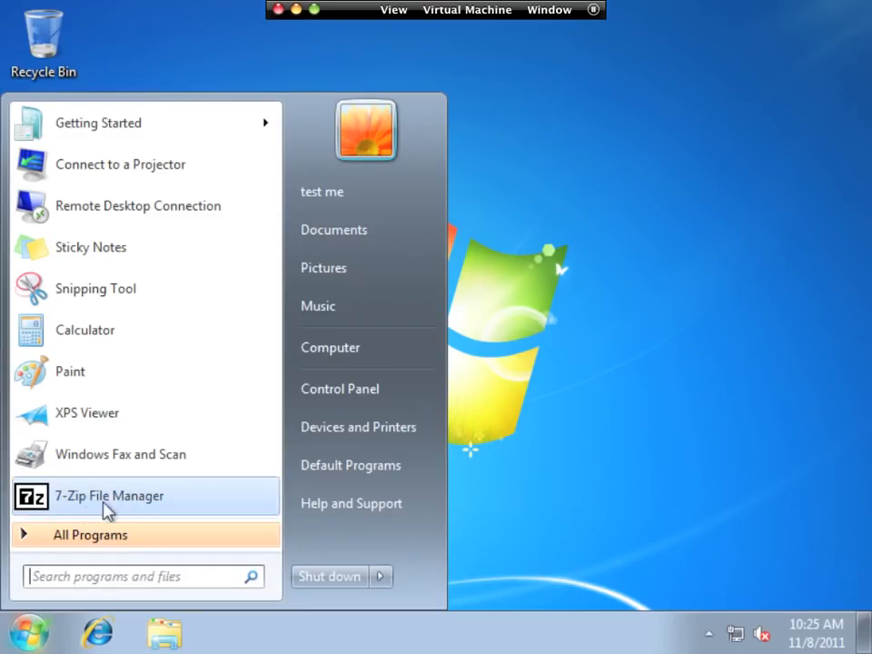
click(107, 510)
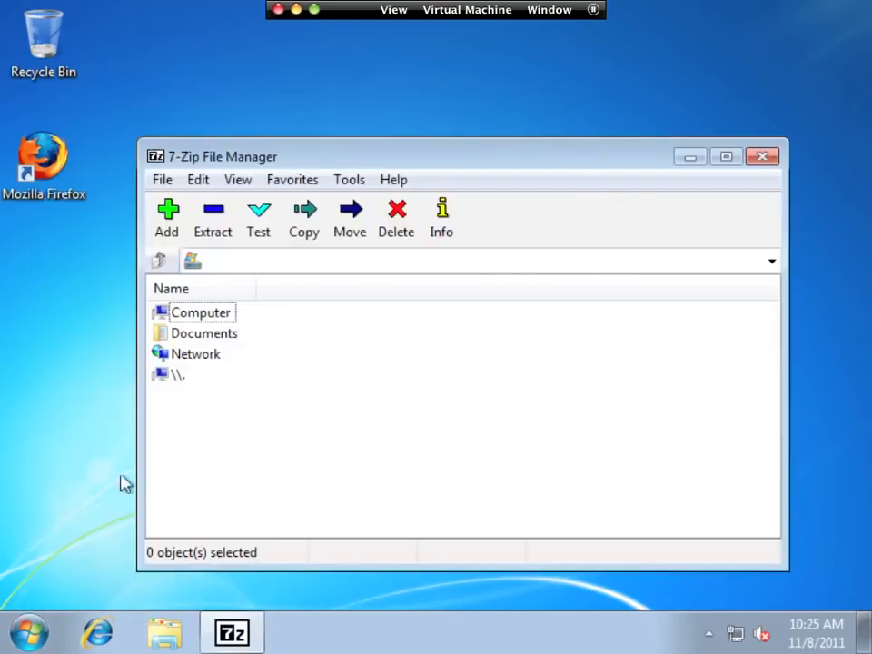
- Browse the 7-Zip program folder under All Programs, then exit 7-Zip File Manager
click(35, 632)
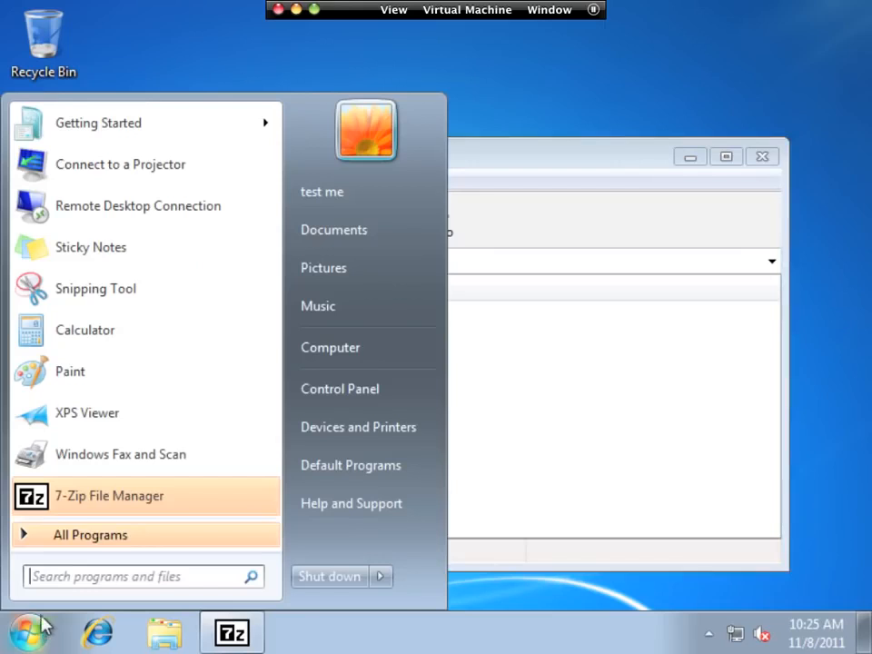
click(70, 543)
click(52, 259)
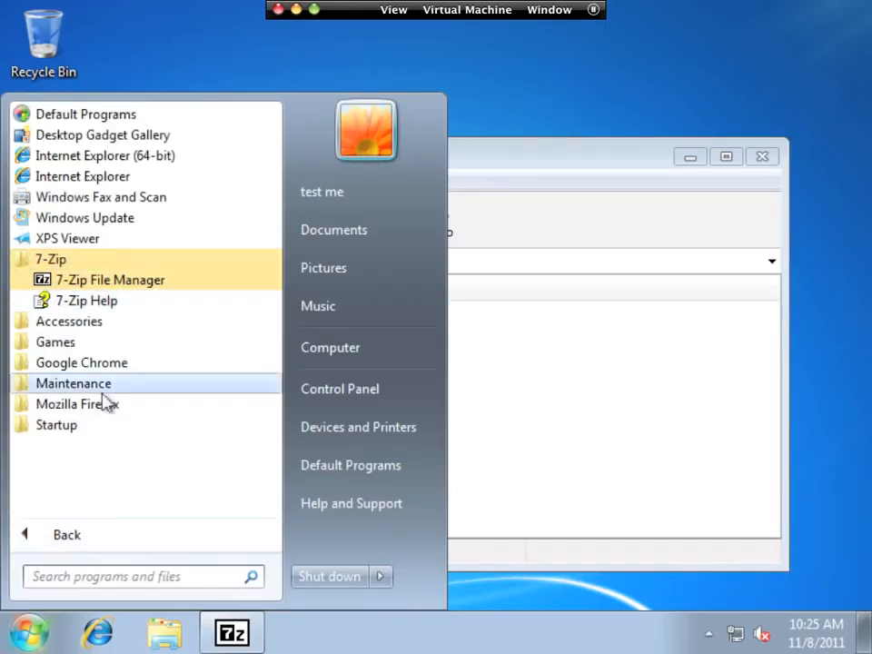
click(562, 426)
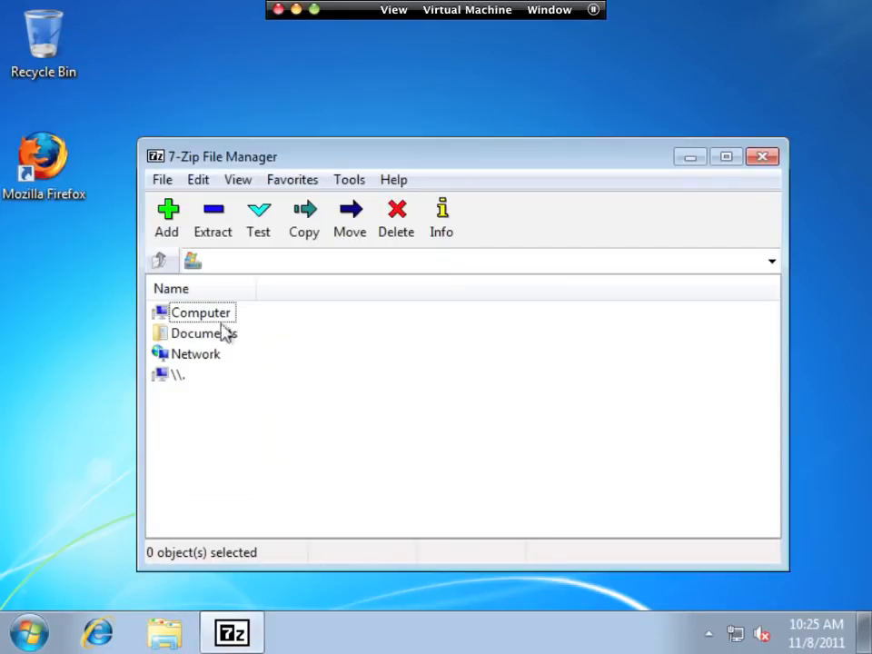
click(161, 180)
click(196, 608)
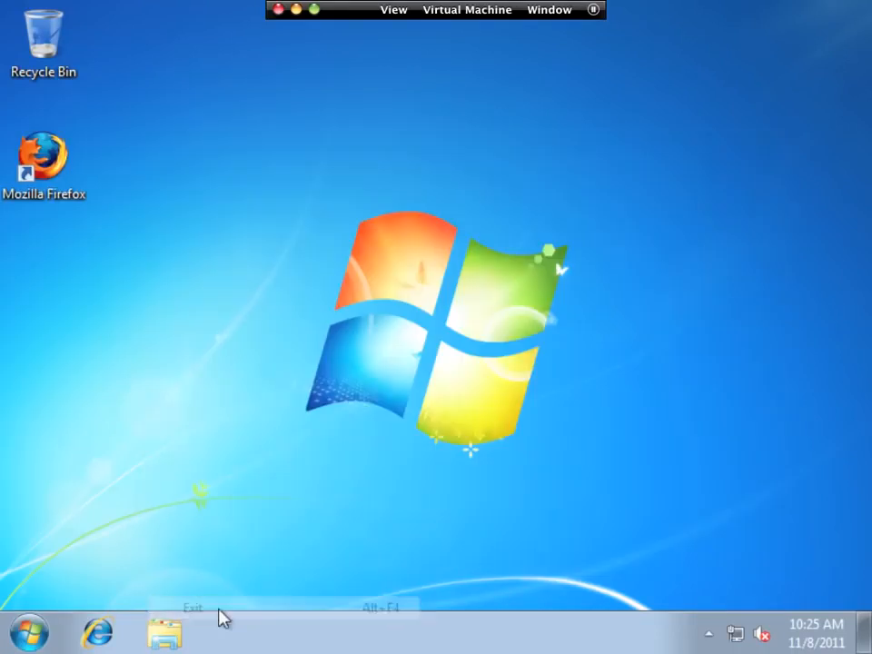
- Open a Command Prompt by searching for cmd in the Start menu
click(30, 634)
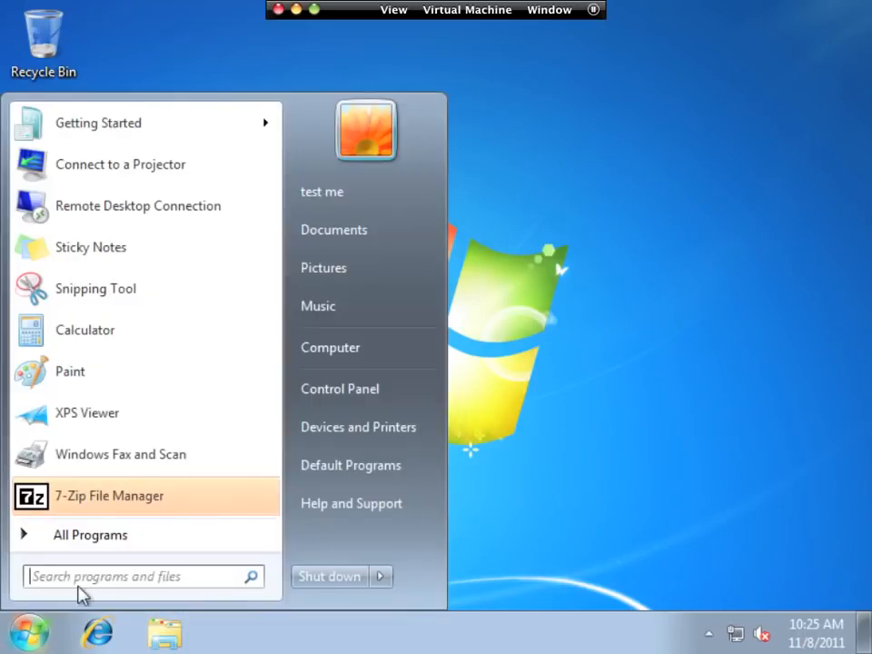
text(cmd)
key(Return)
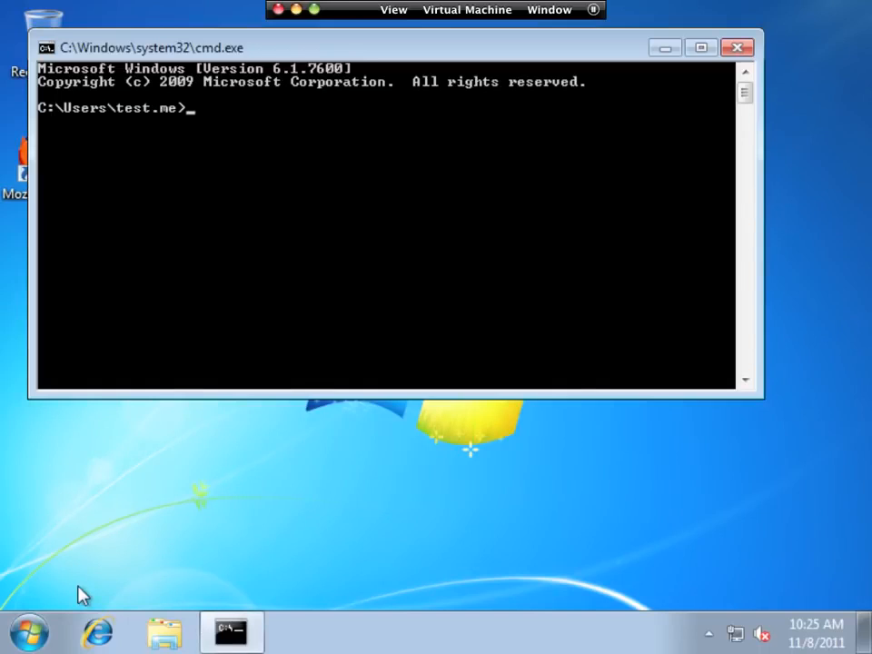
- Run gpresult /r to report the Group Policy applied to the user
text(gpresult /r)
key(Return)
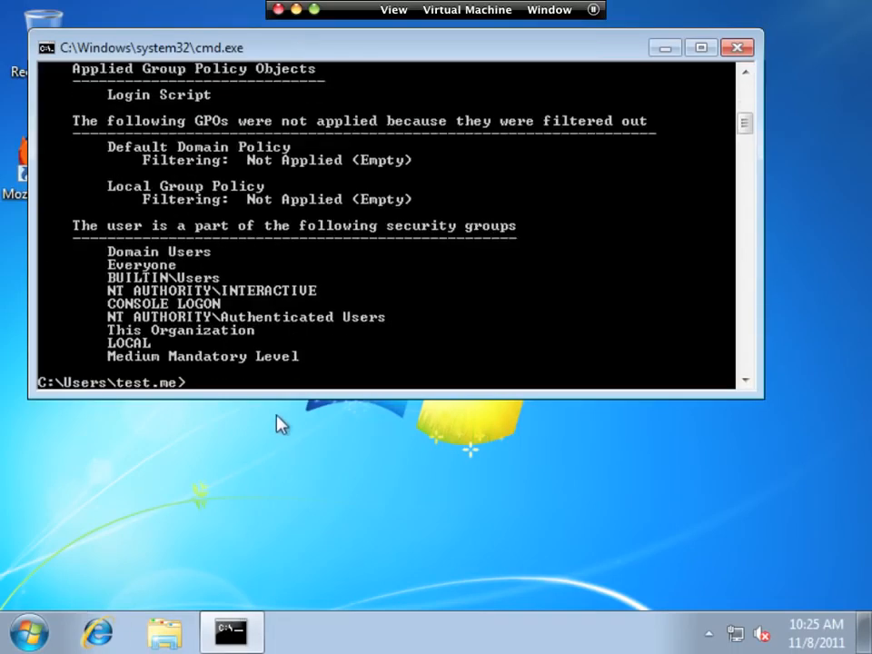
- Enlarge the Command Prompt window and scroll through the gpresult user settings output
drag(274, 398, 281, 574)
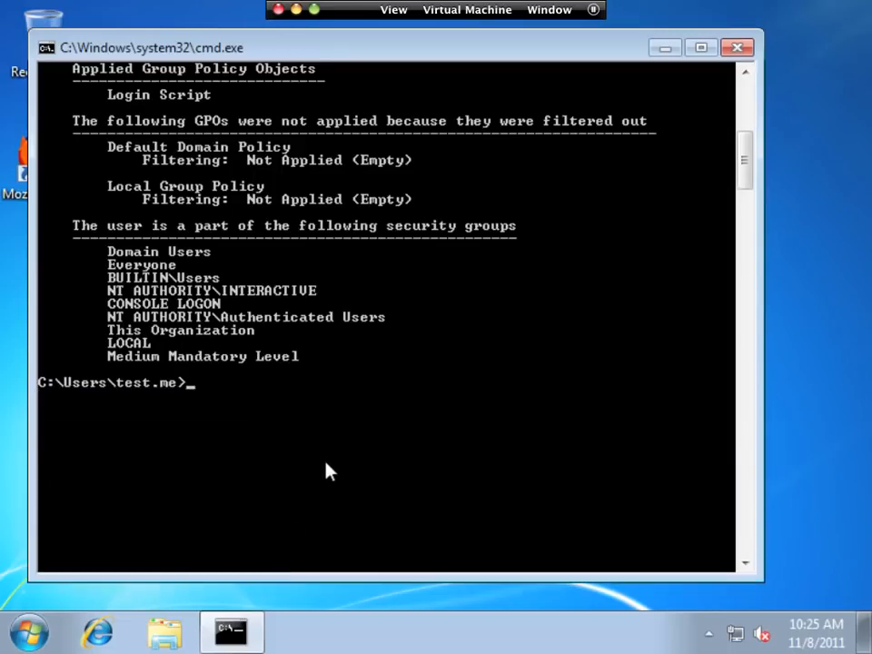
scroll(329, 469, up, 4)
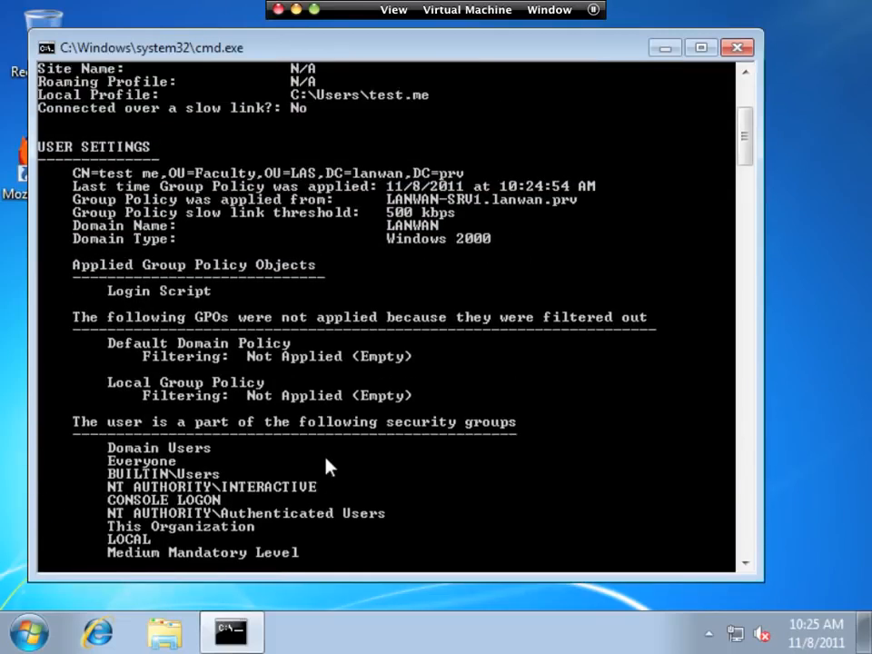
scroll(329, 492, up, 1)
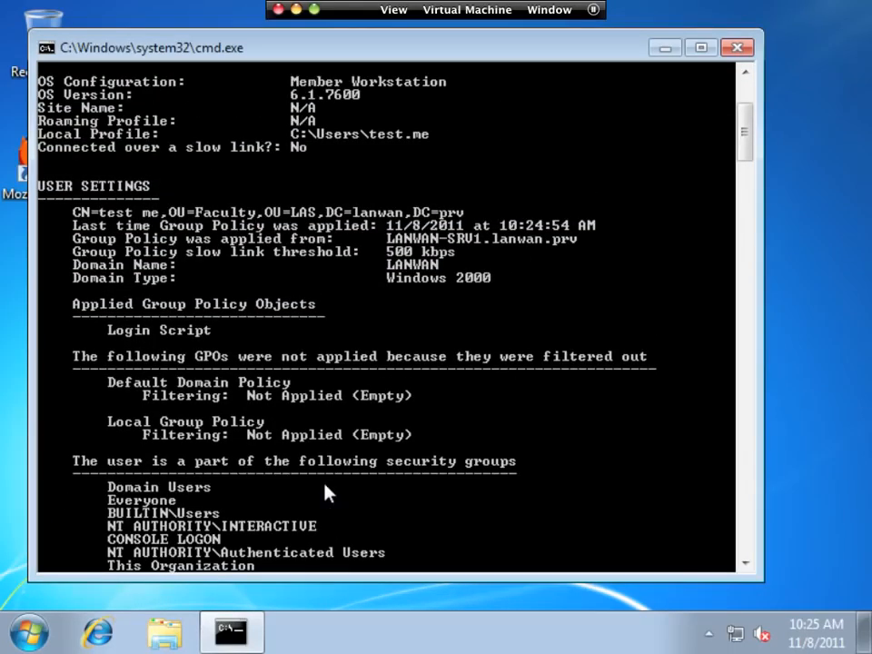
scroll(328, 494, up, 4)
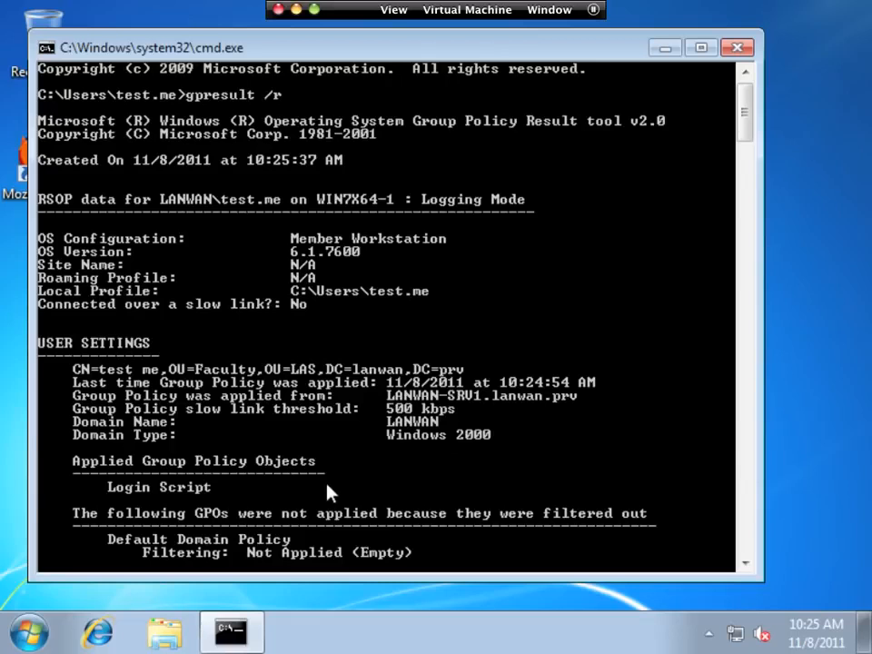
scroll(329, 493, down, 1)
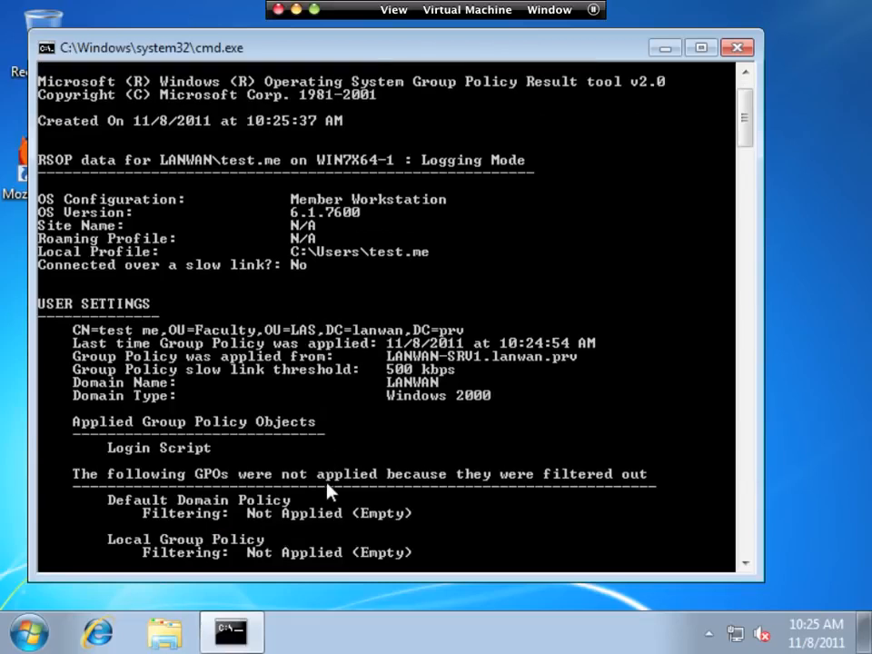
scroll(329, 493, down, 1)
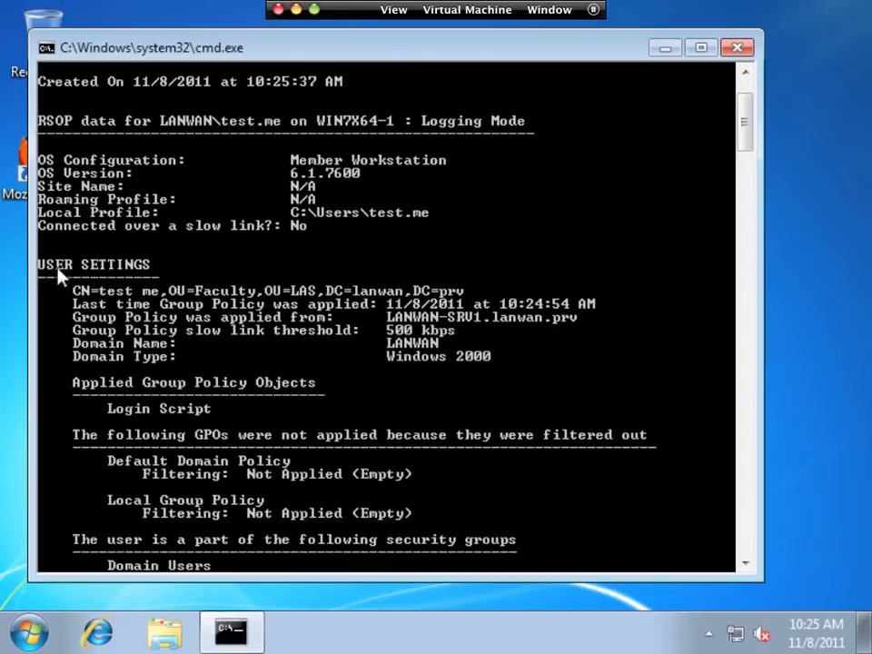
- Mark and highlight the Login Script entry under Applied Group Policy Objects
right_click(80, 391)
key(k)
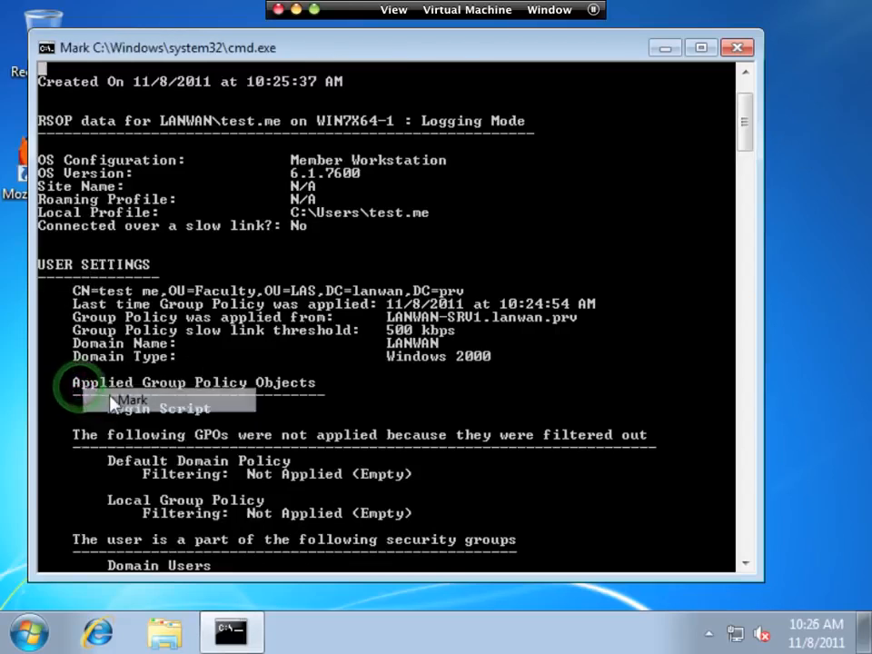
drag(78, 389, 315, 412)
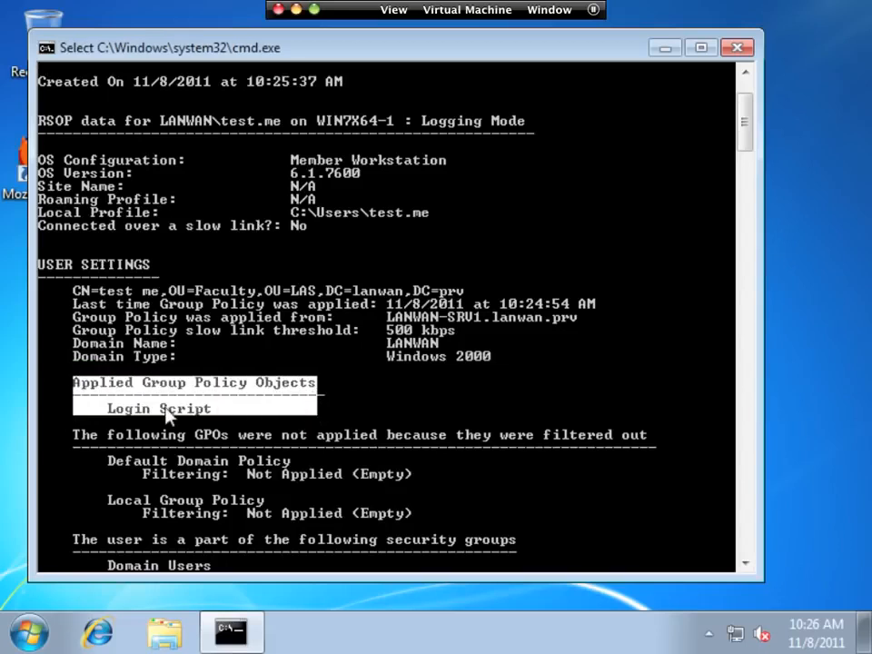
drag(109, 410, 225, 417)
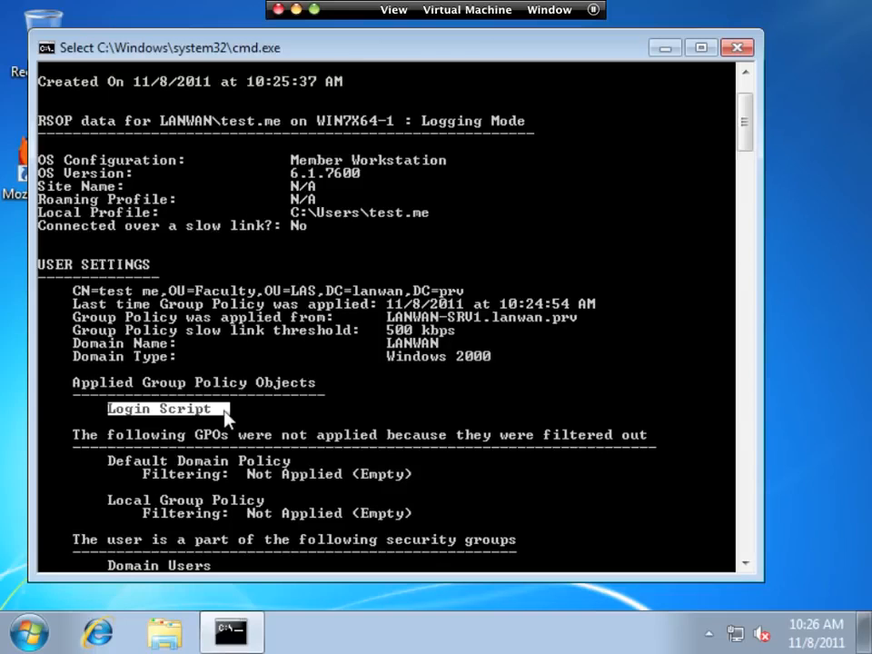
- Scroll to the top of the output and highlight the gpresult /r command
scroll(224, 414, down, 2)
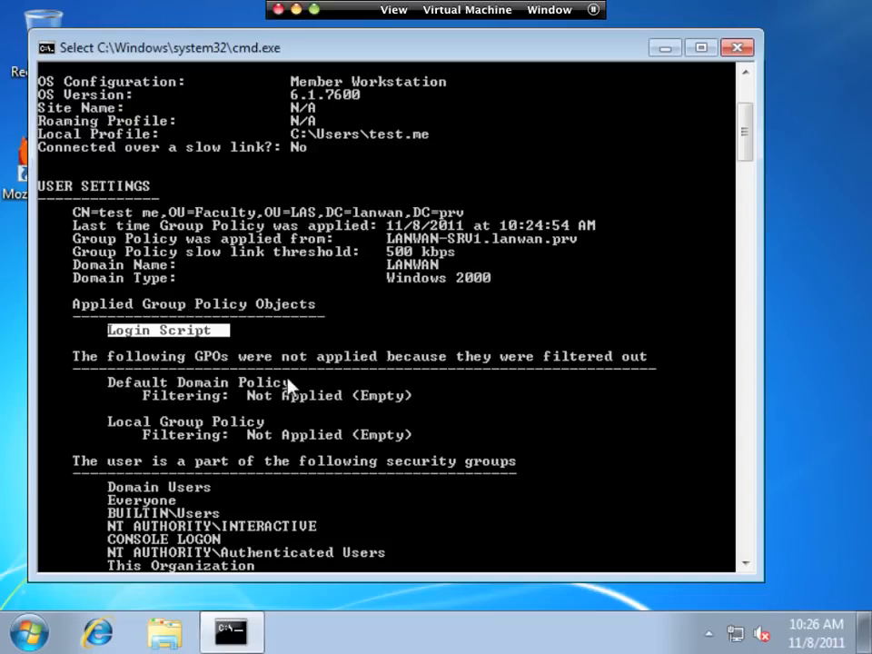
scroll(284, 386, down, 2)
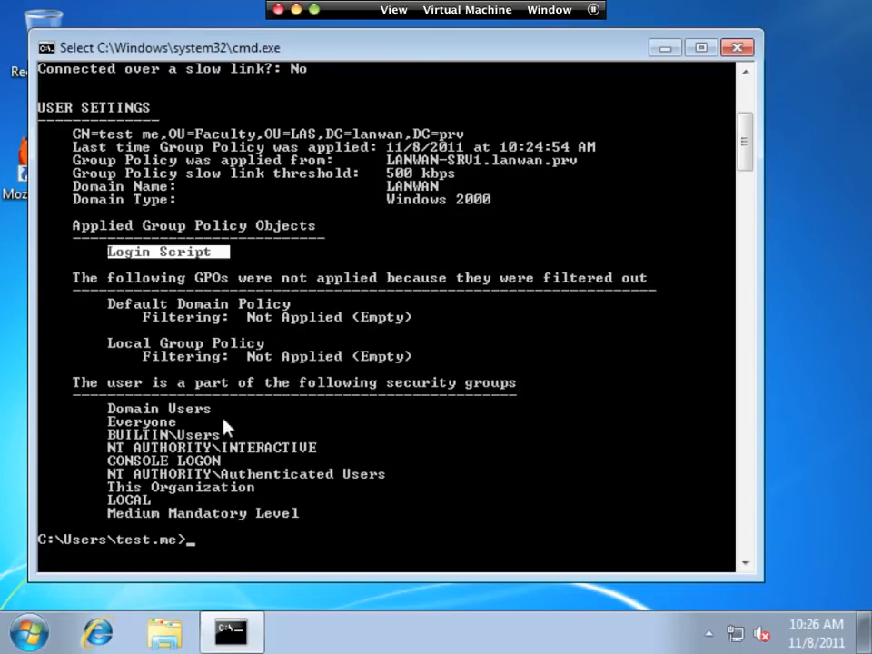
scroll(273, 390, up, 6)
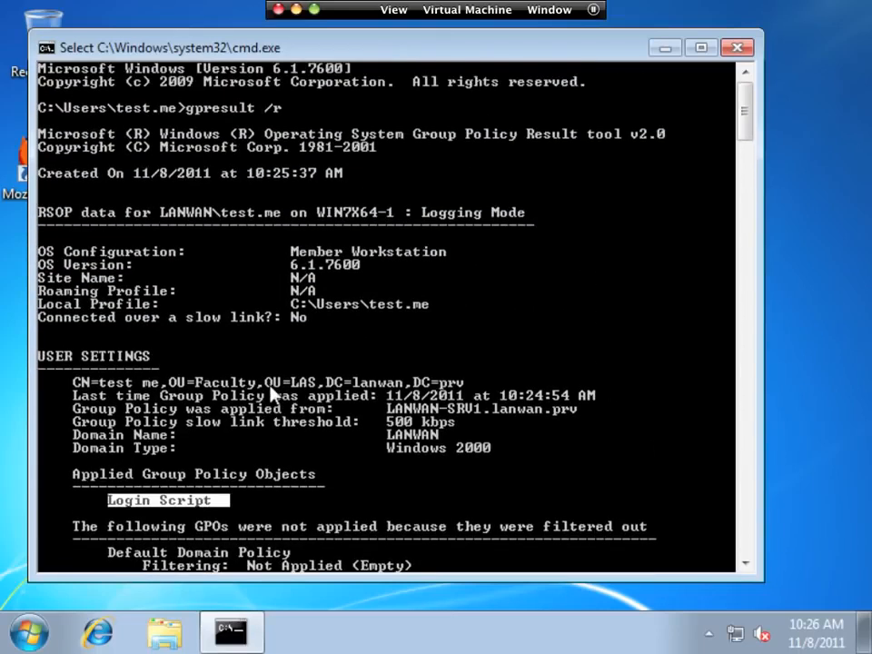
drag(283, 109, 214, 114)
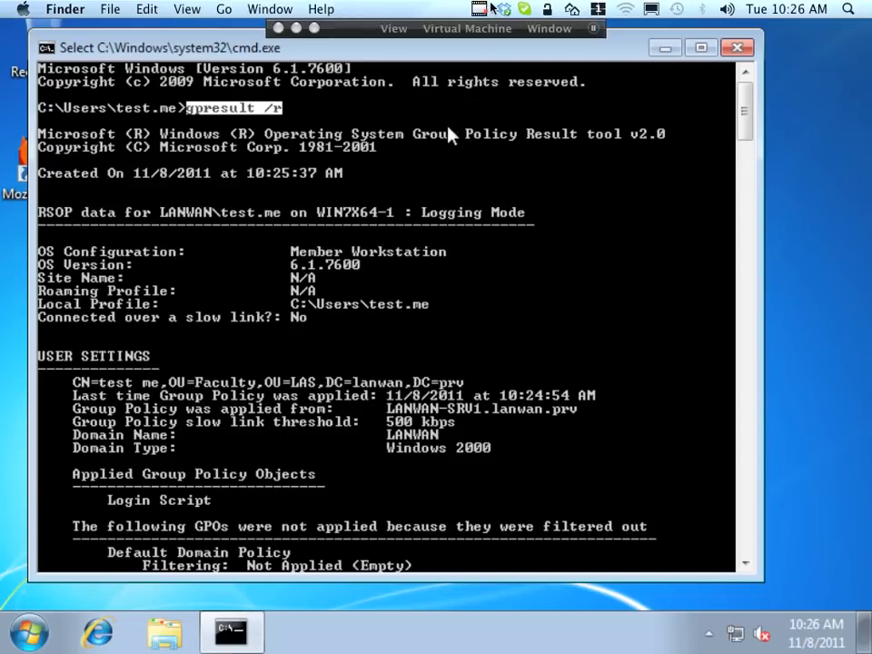
click(481, 8)
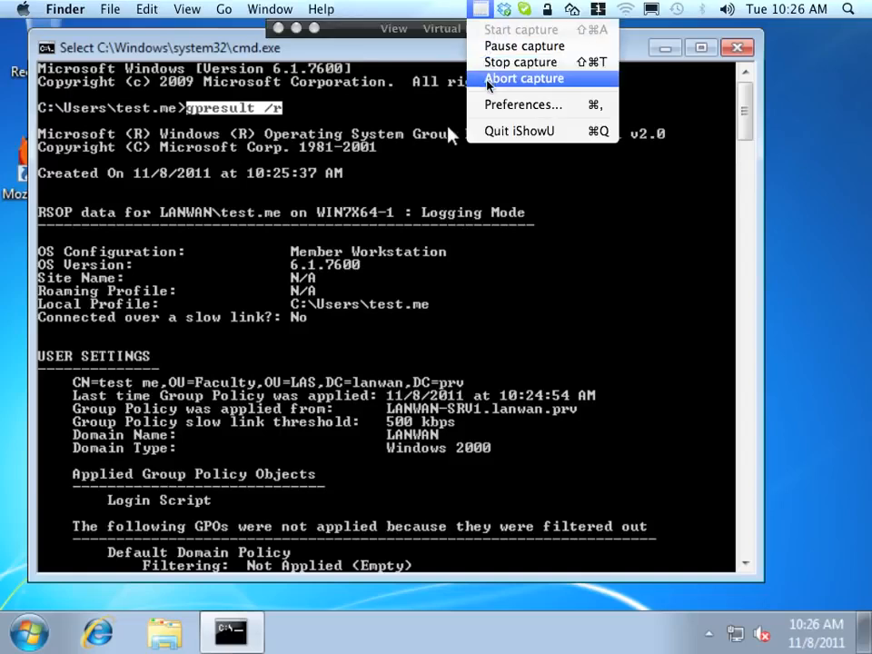